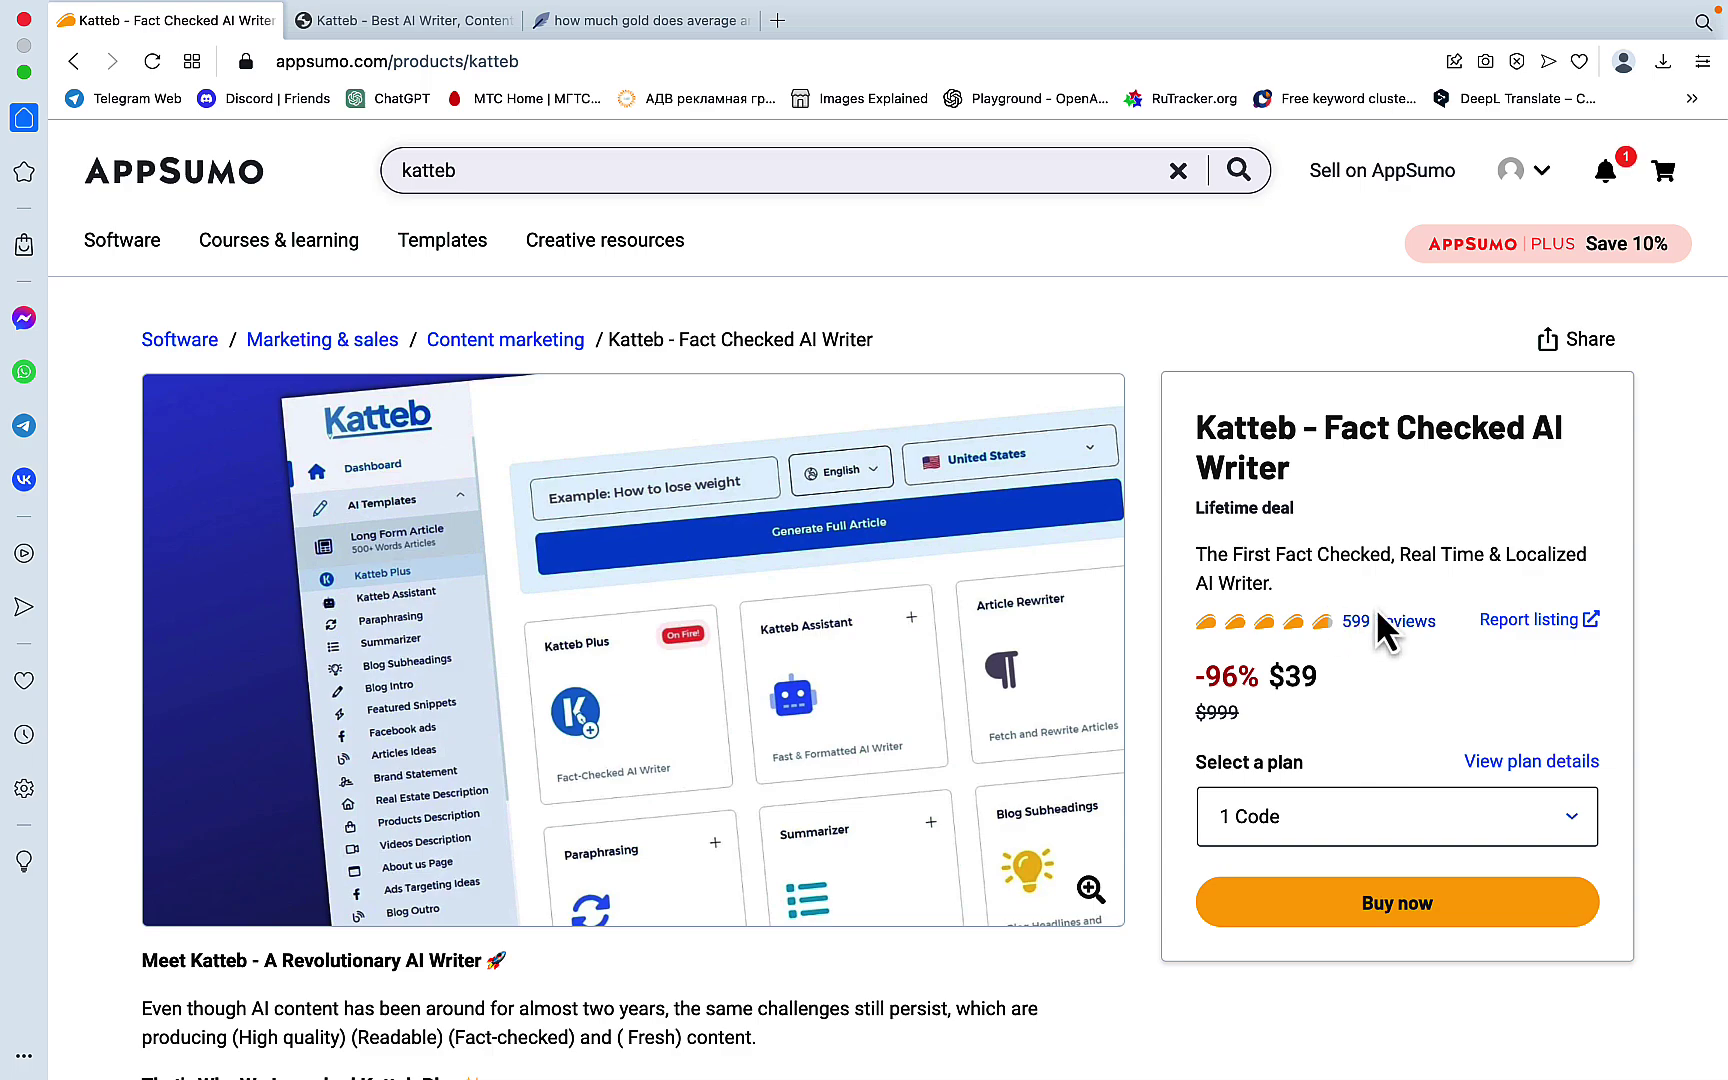
Look over the code quantities offered in the AppSumo plan dropdown.
left_click(1450, 816)
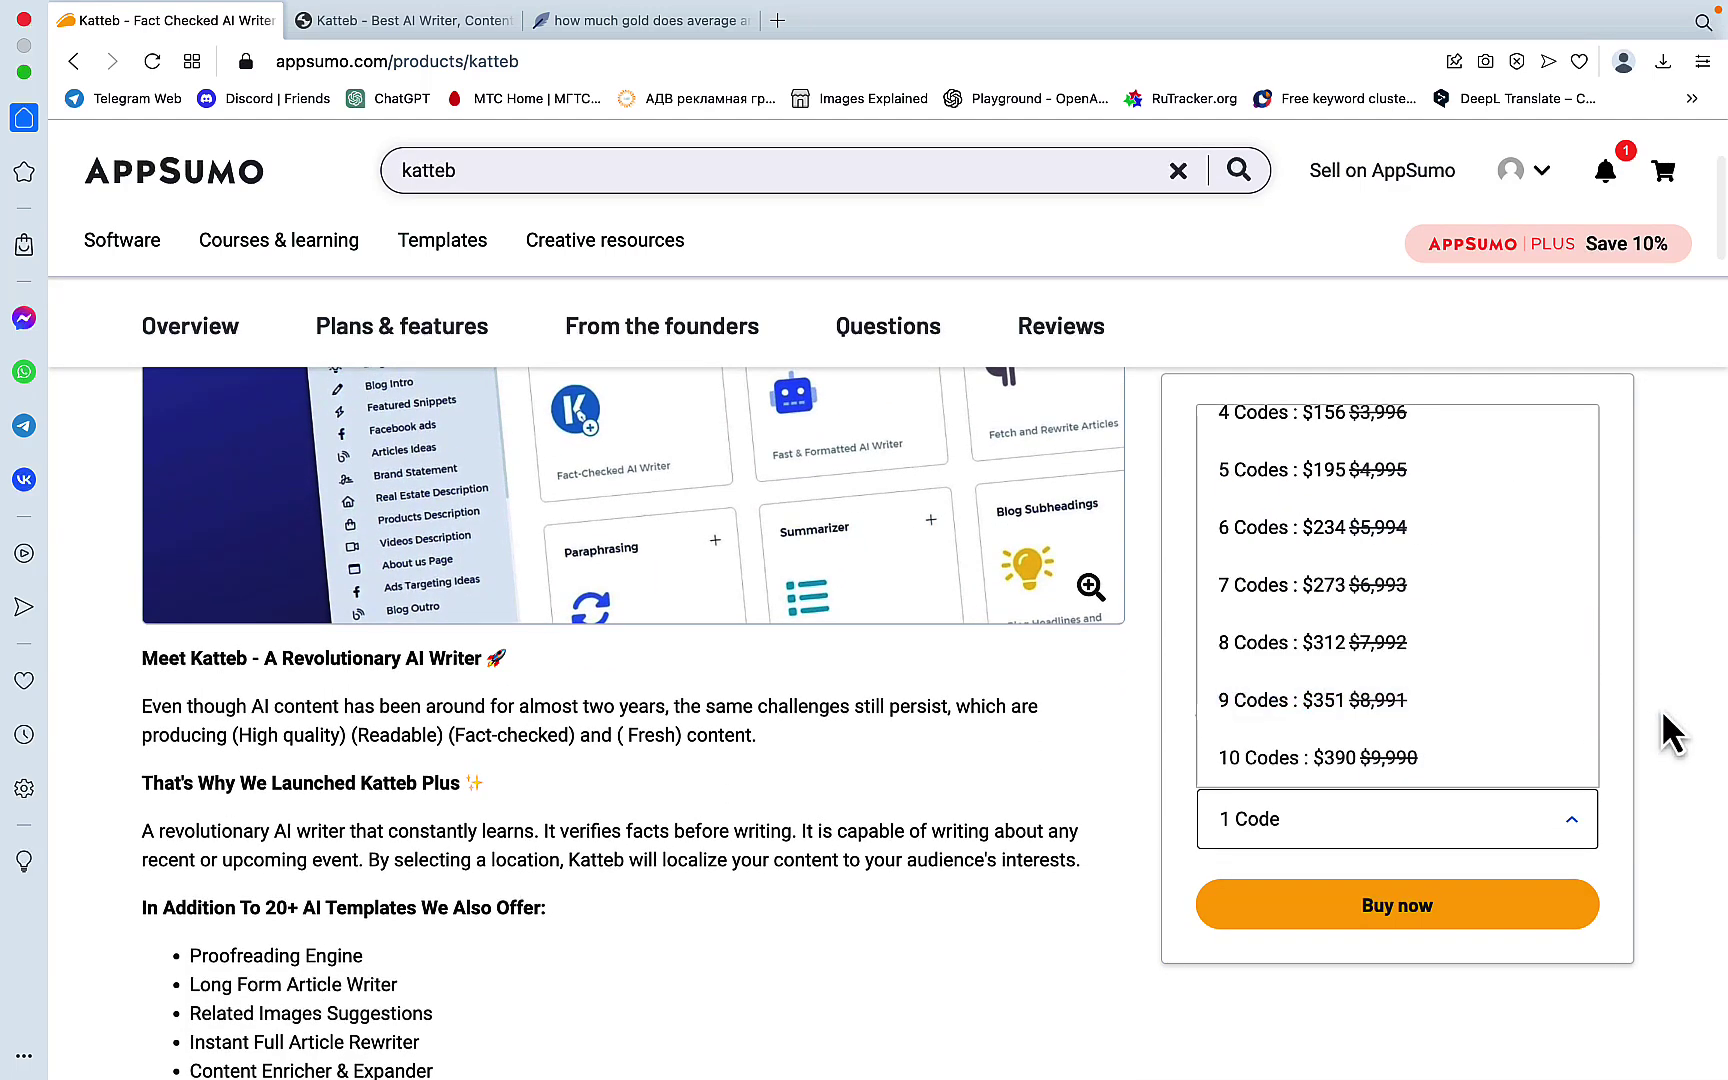
left_click(1672, 735)
scroll(759, 612, "down", 10)
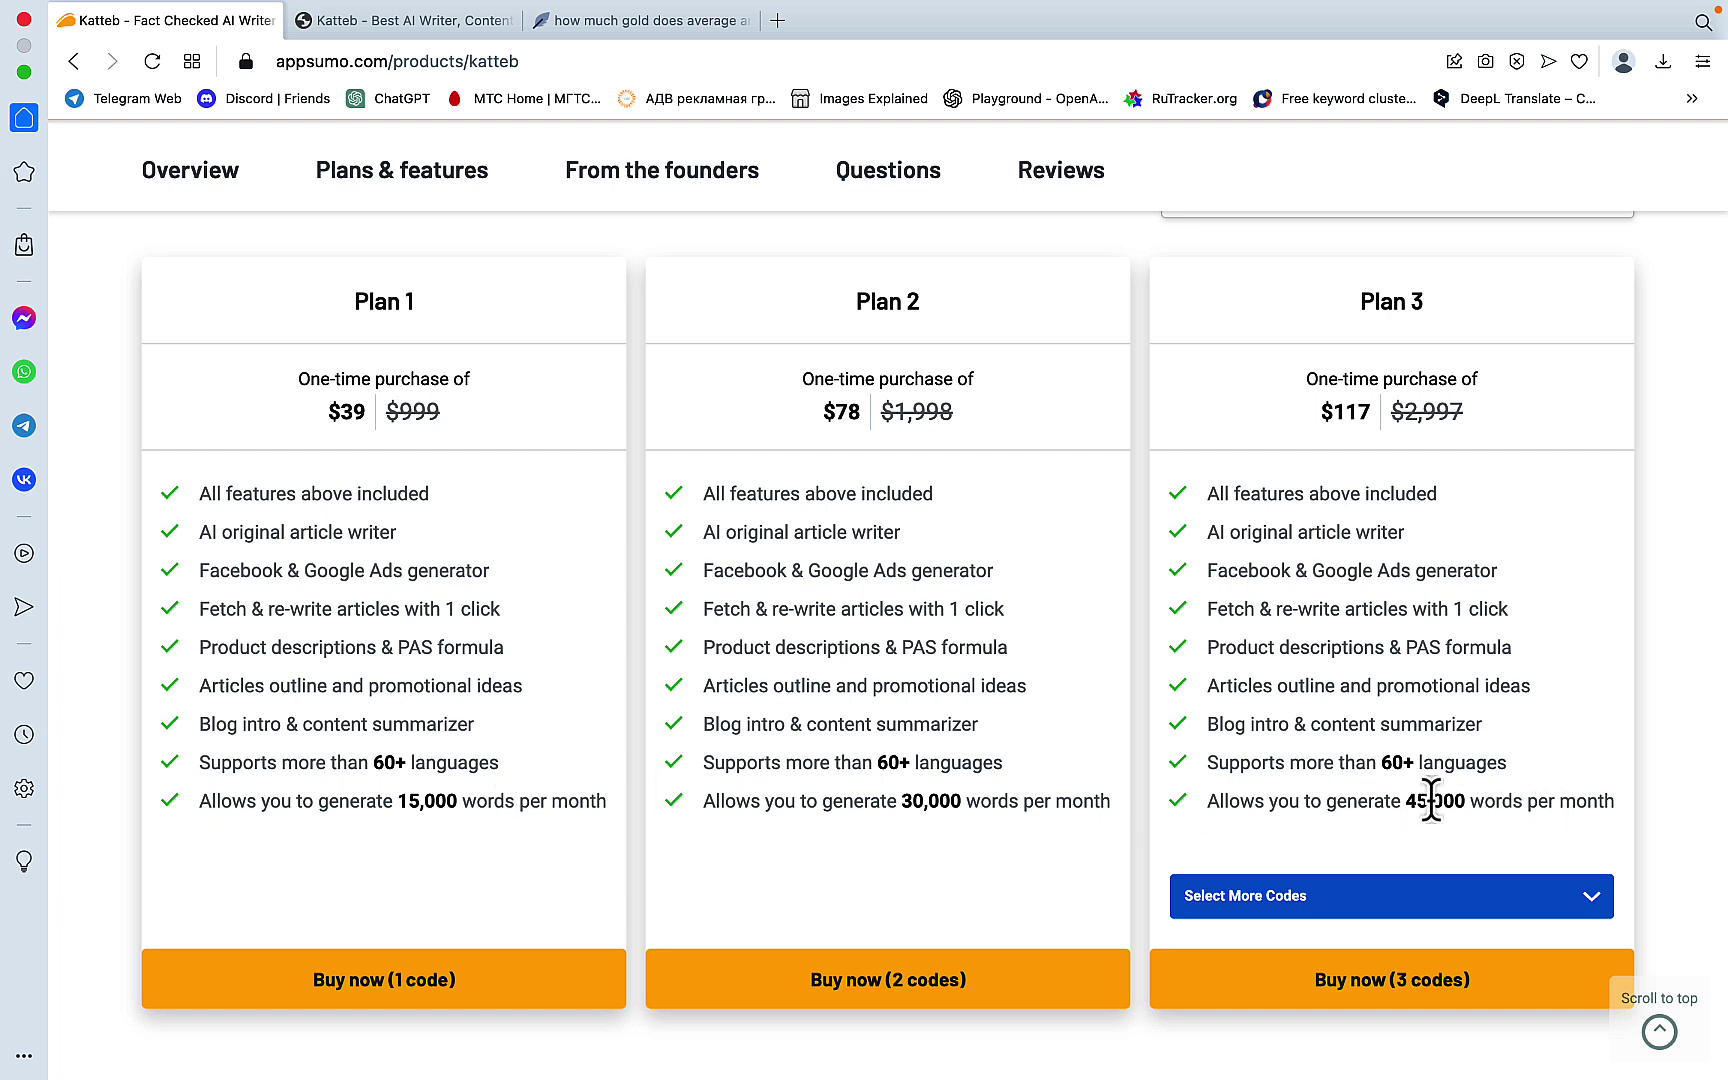
scroll(1572, 790, "down", 3)
Pick 4 codes ($156, 60,000 words) for the third plan and go to the Katteb dashboard.
left_click(1570, 700)
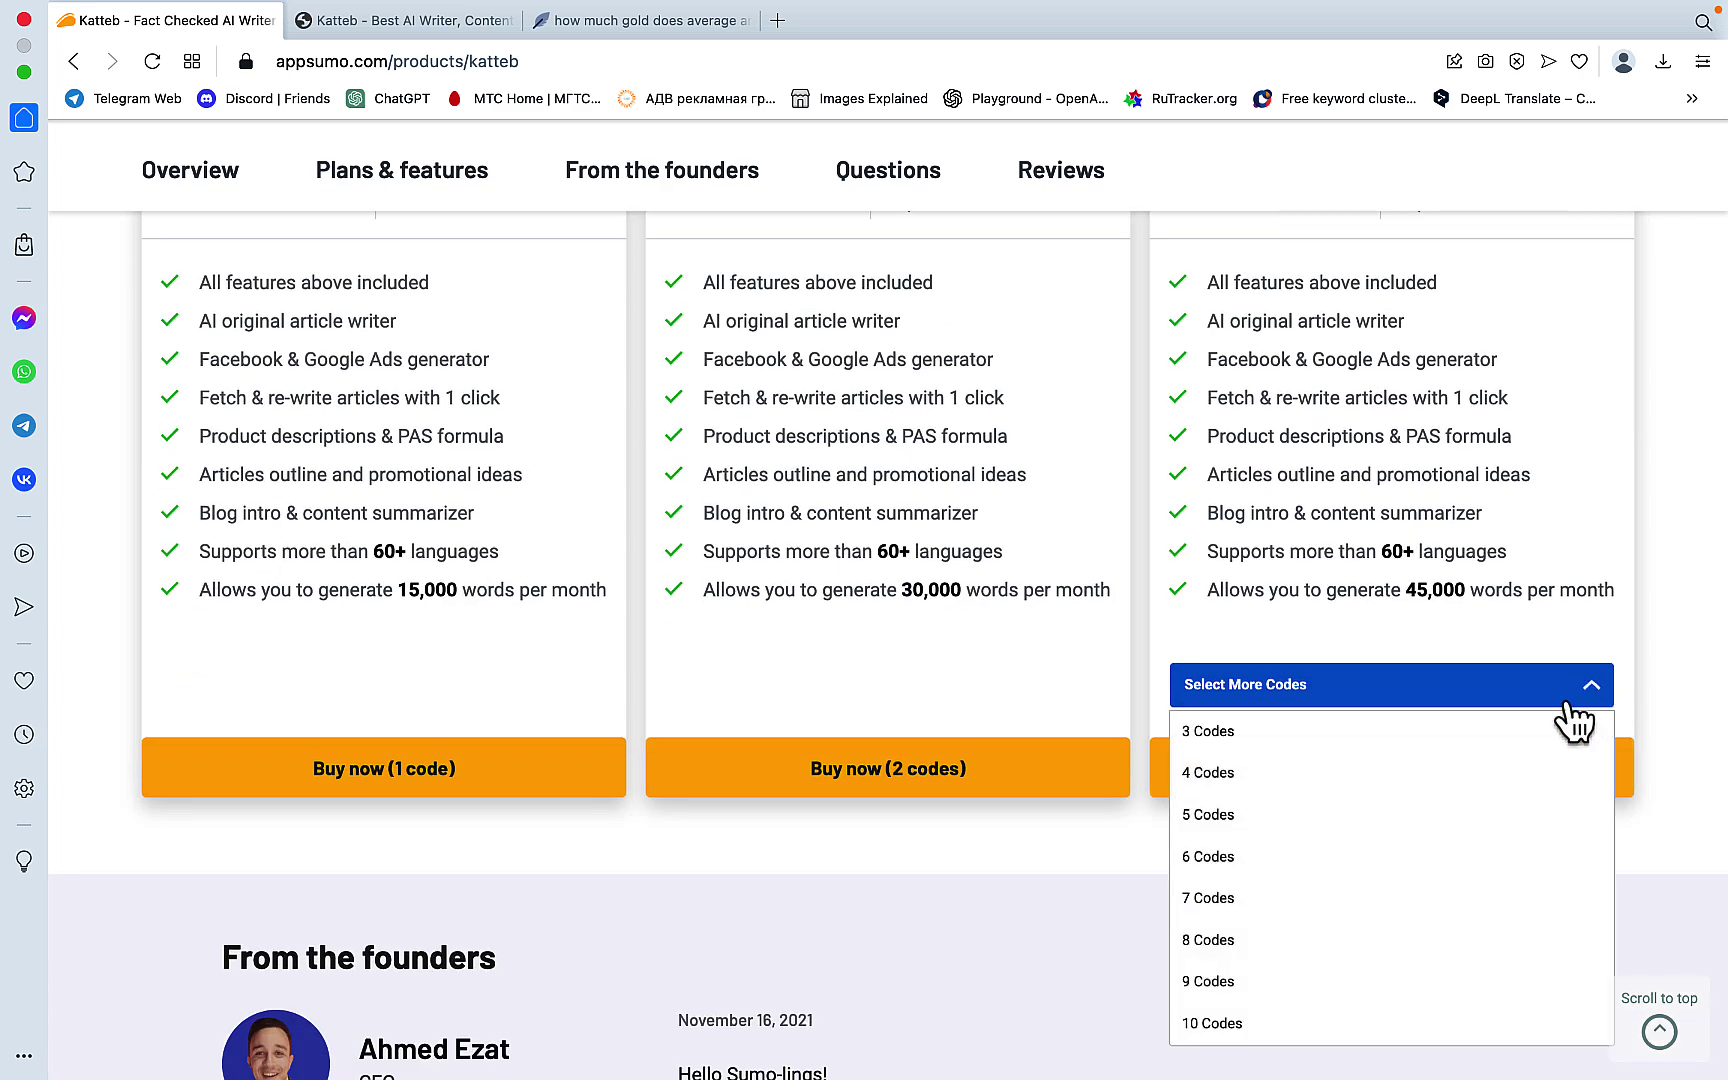
left_click(1245, 773)
scroll(1489, 590, "up", 3)
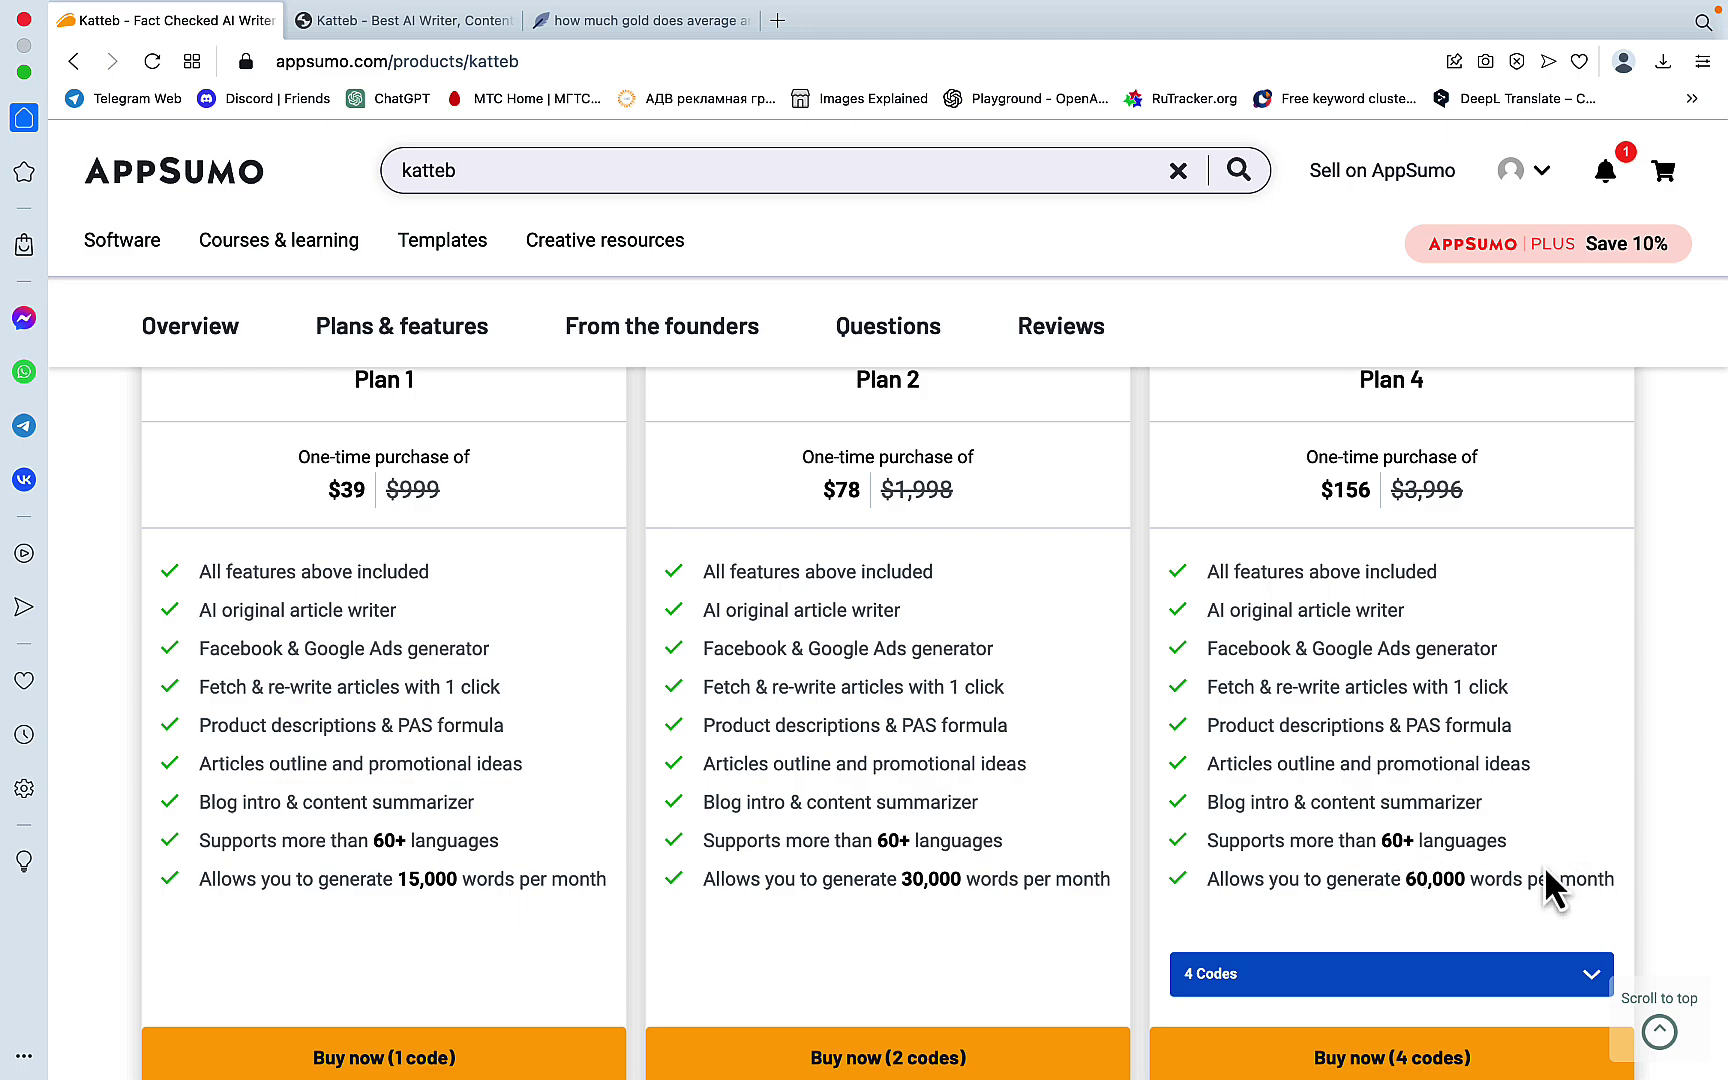
scroll(1540, 867, "up", 20)
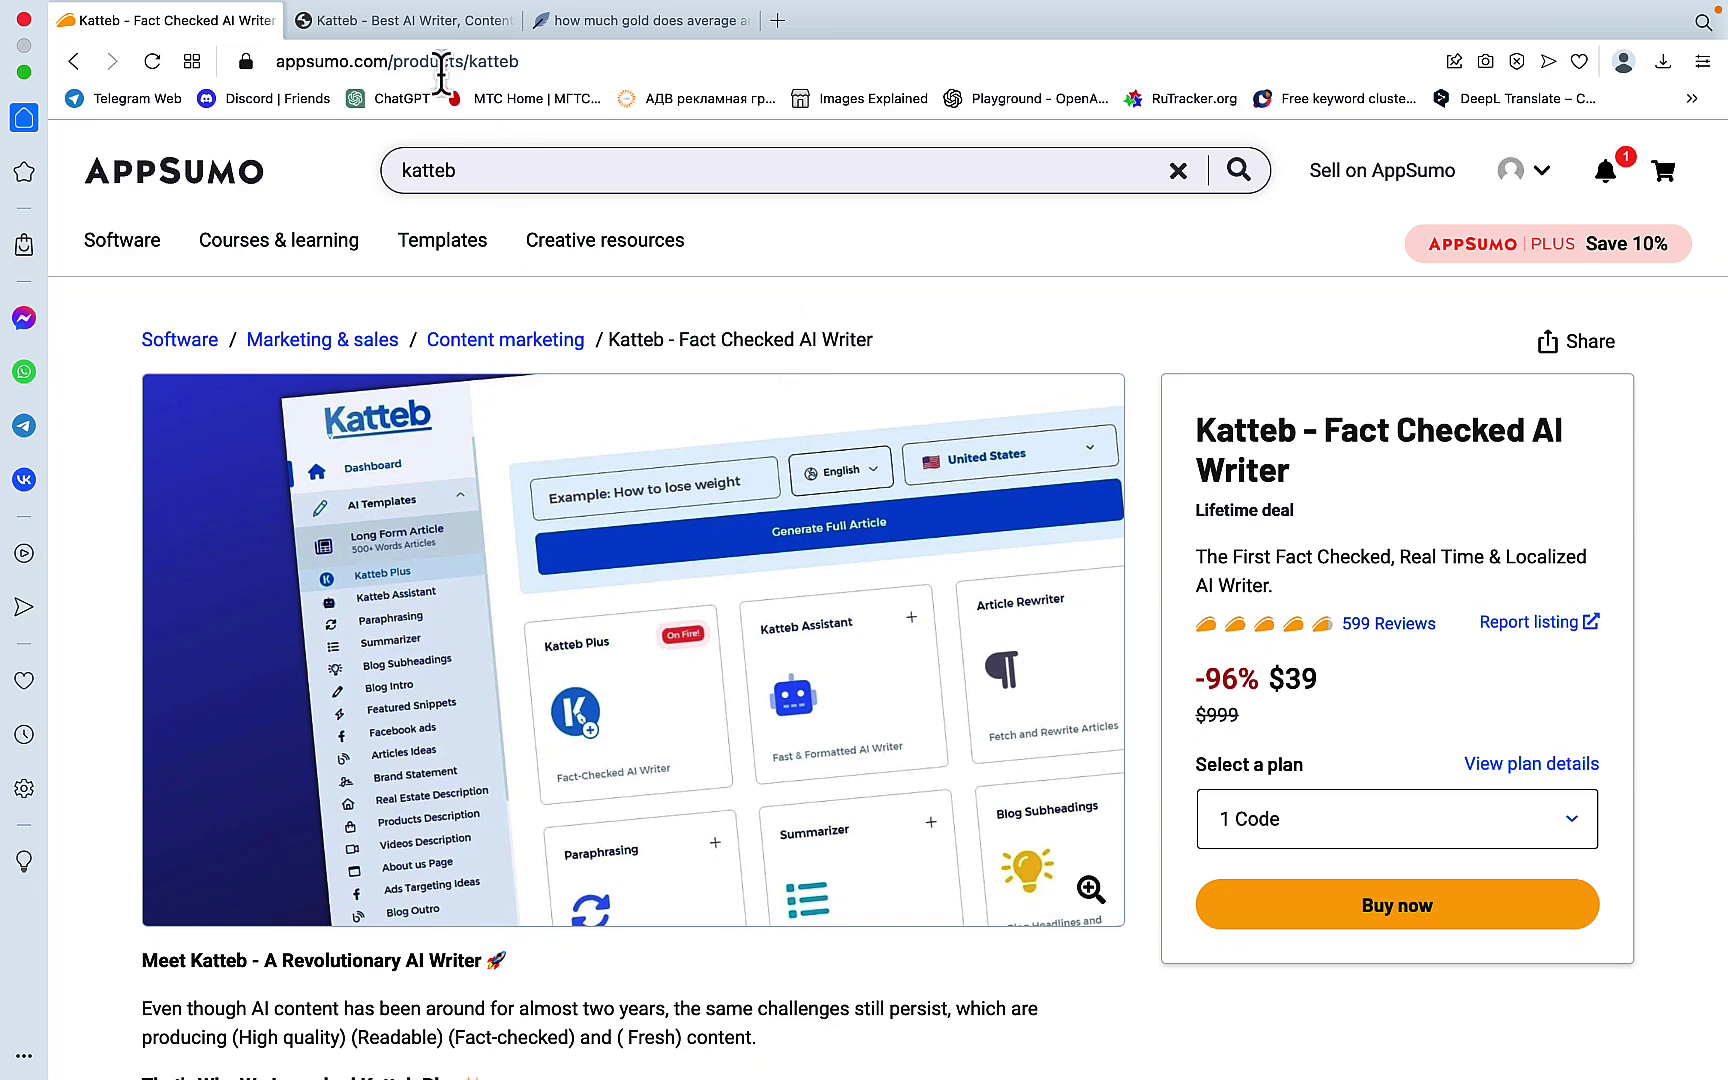
left_click(420, 36)
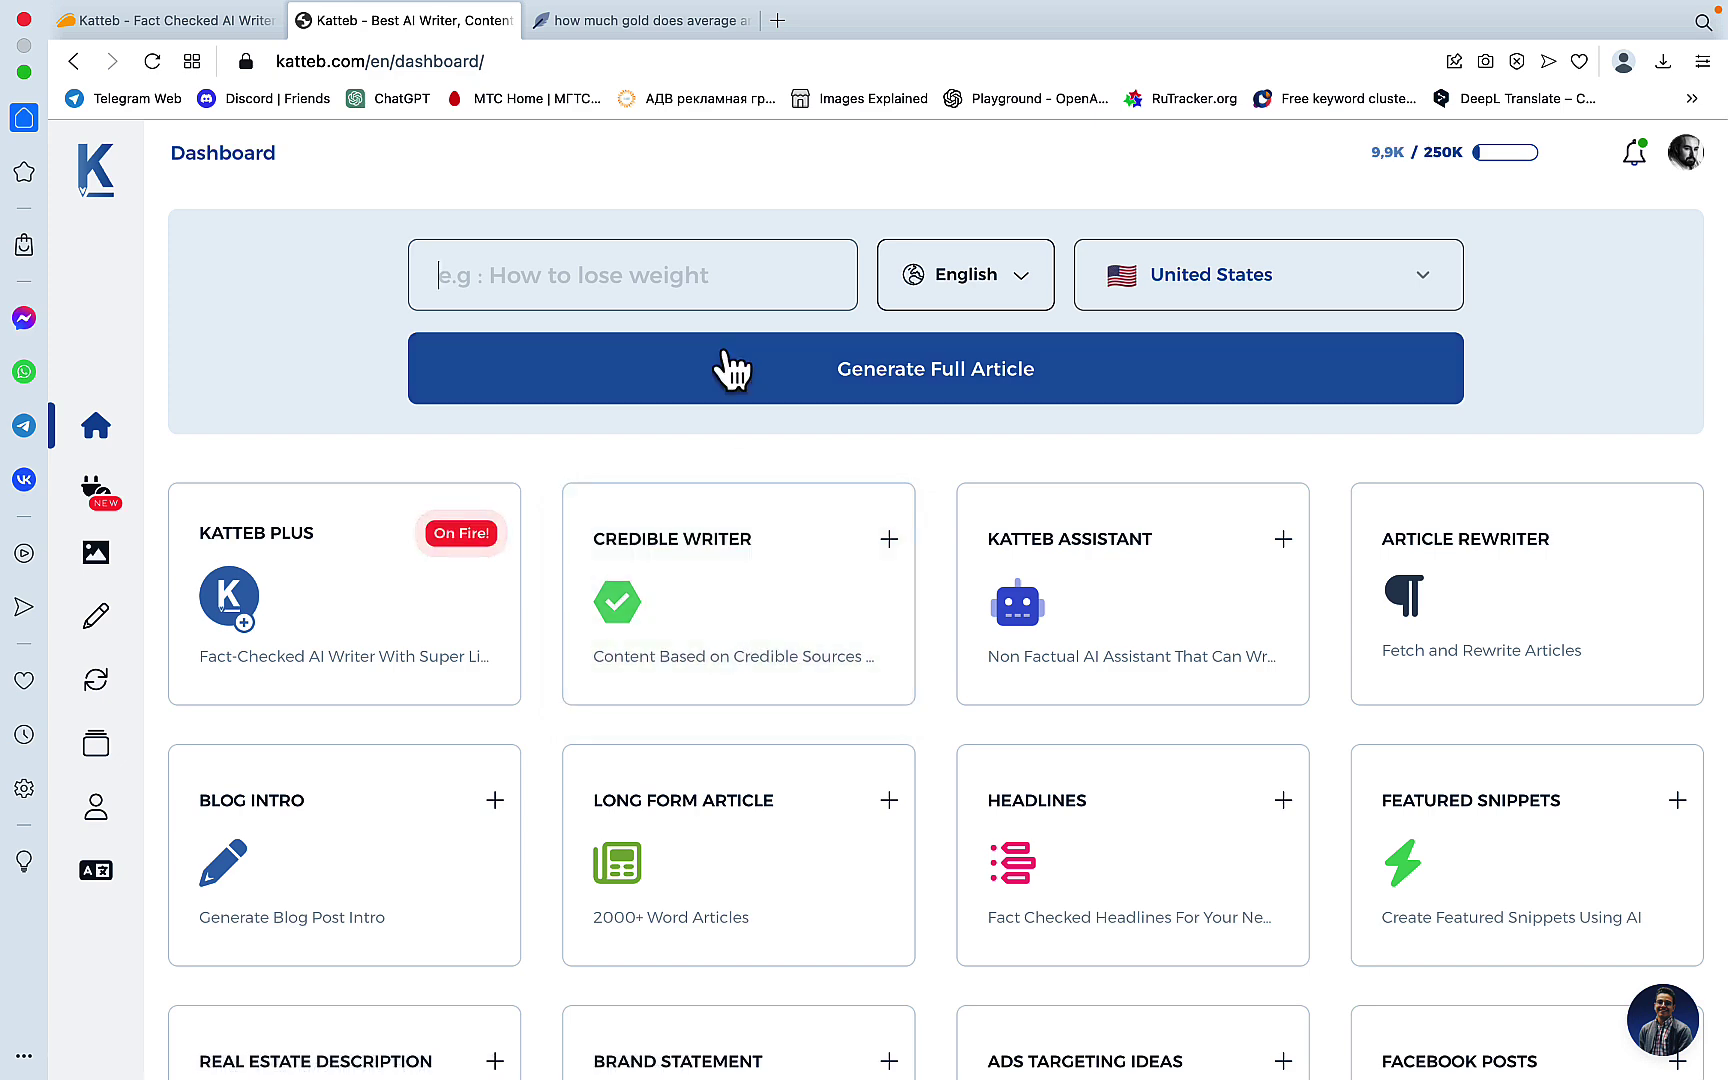
Select the query 'how much gold does average american own' in the NeuronWriter analysis for copying.
left_click(640, 24)
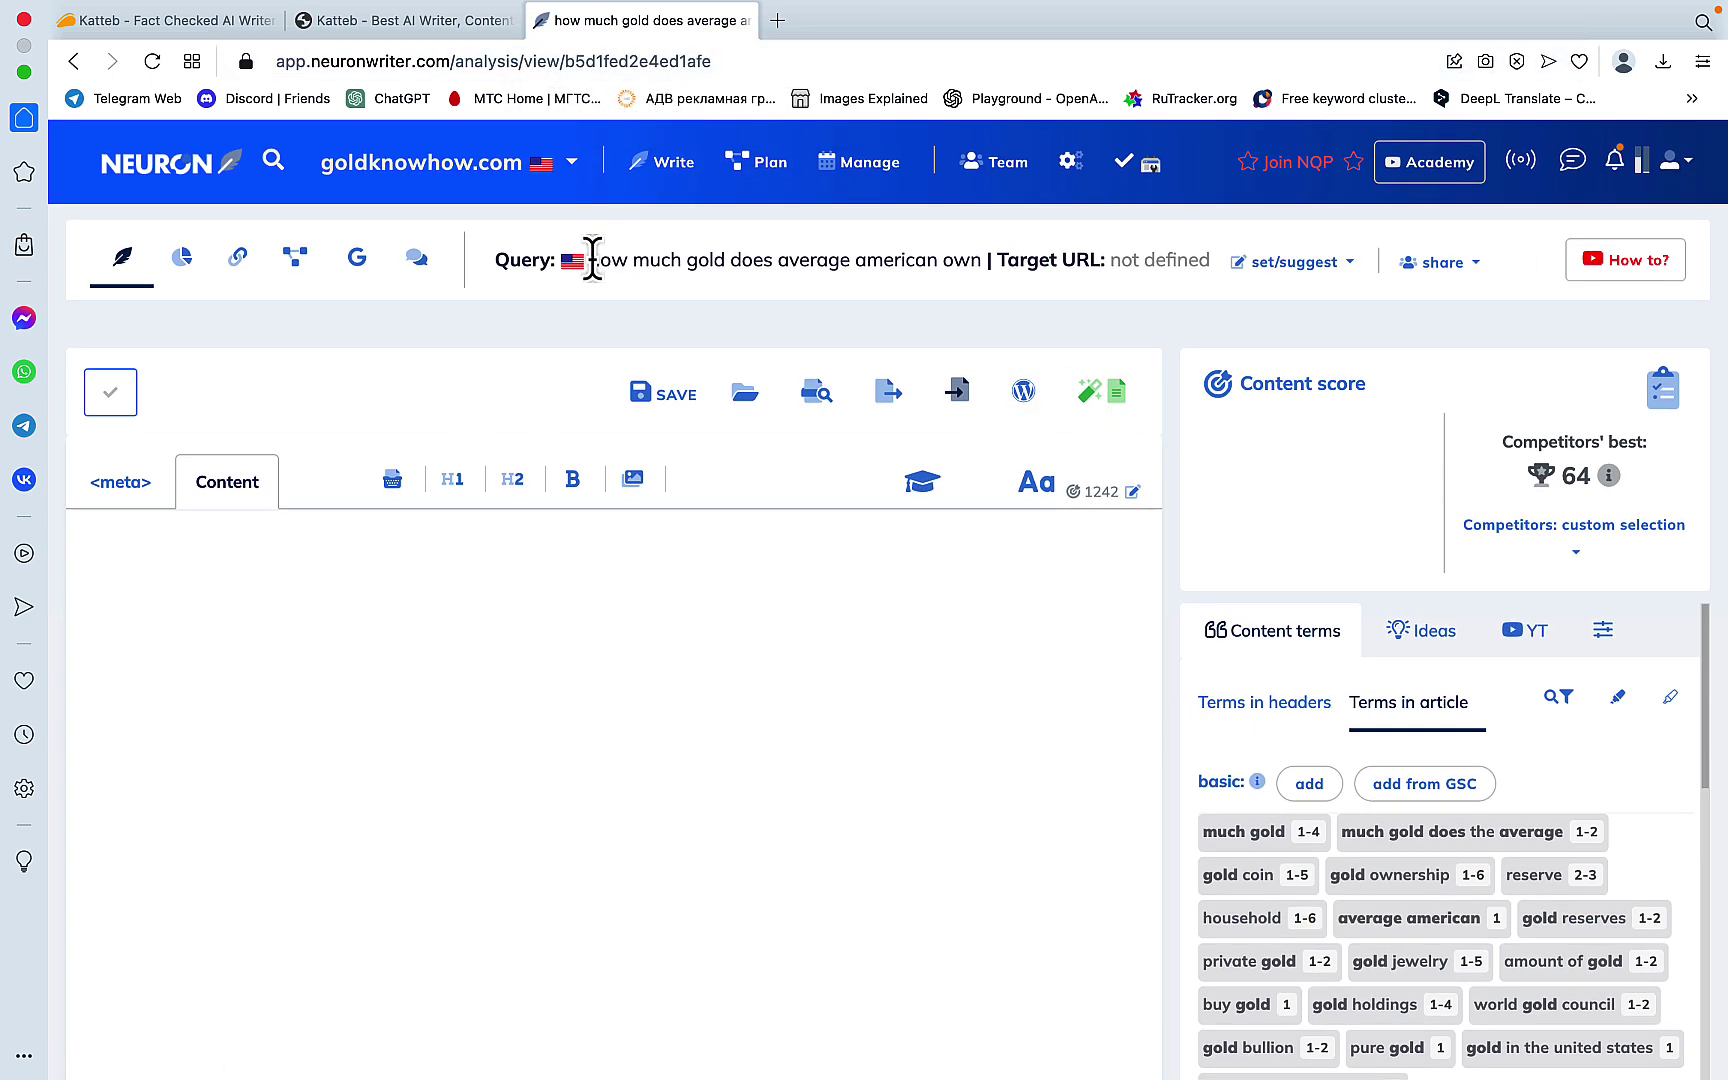
left_click_drag(589, 261, 983, 262)
key("super+c")
Google the gold-ownership question, open the Antique Sage article and select its URL.
left_click(778, 22)
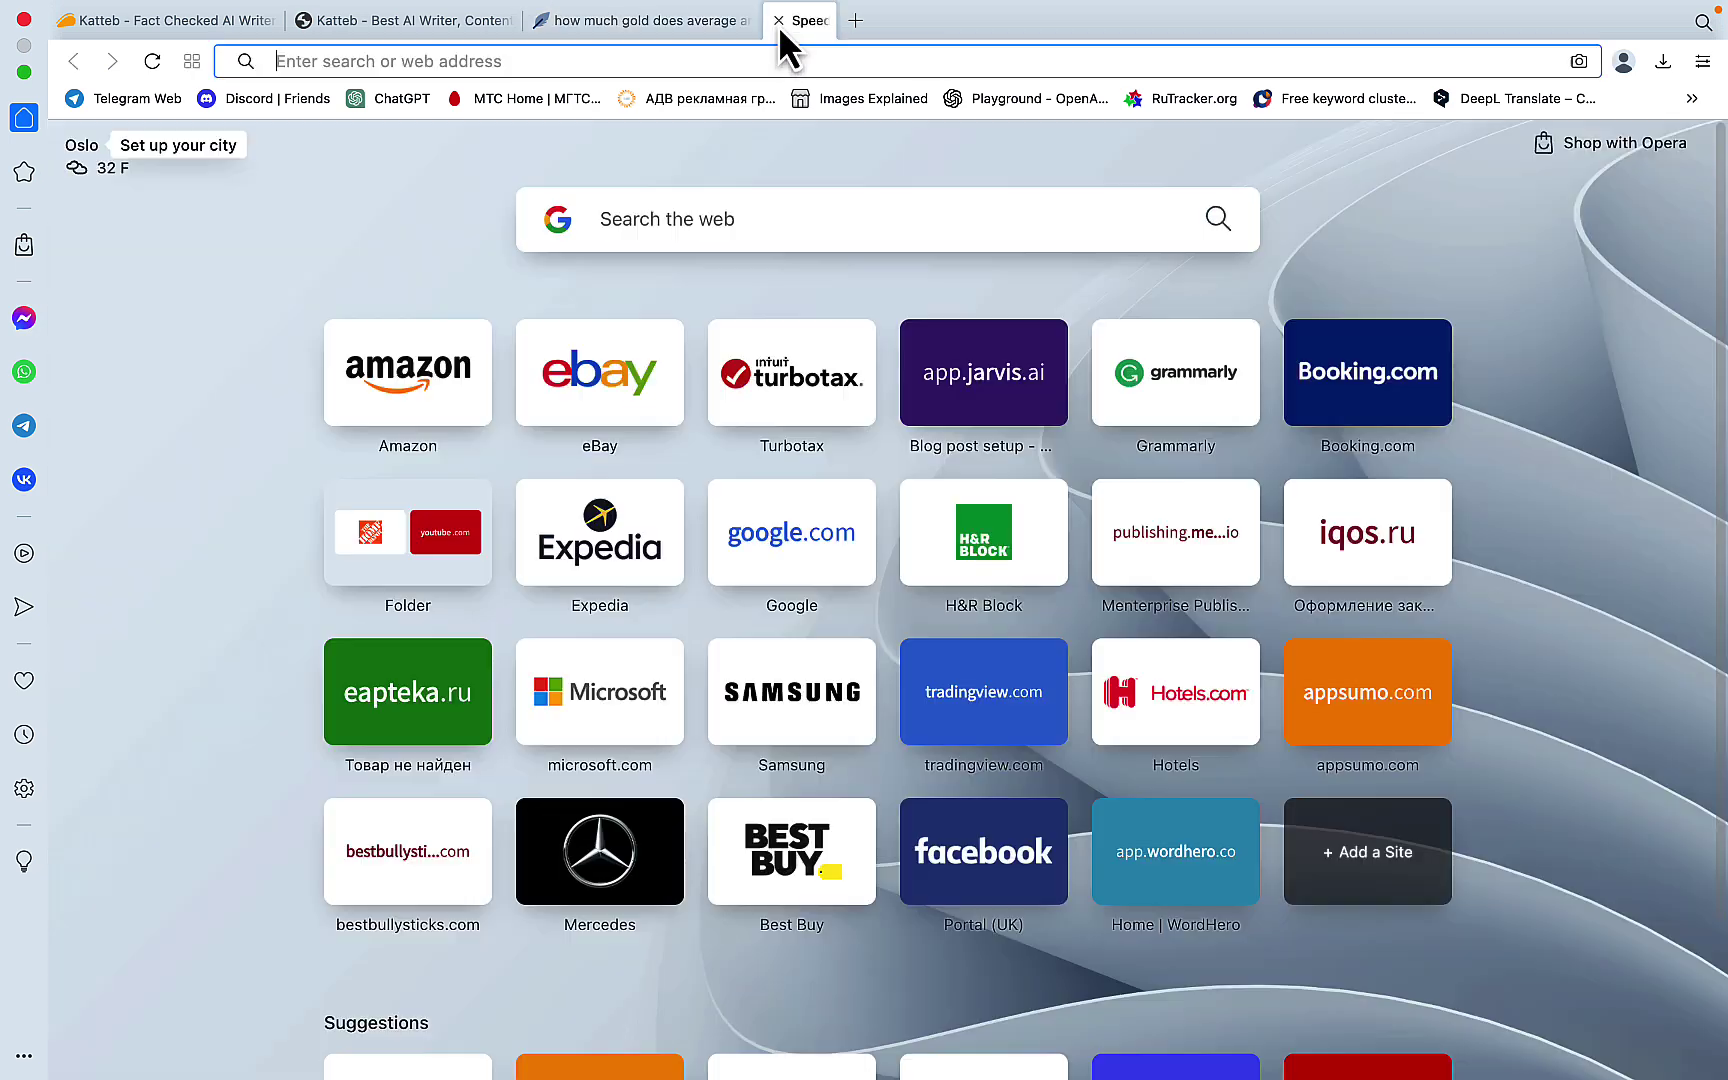
key("super+v")
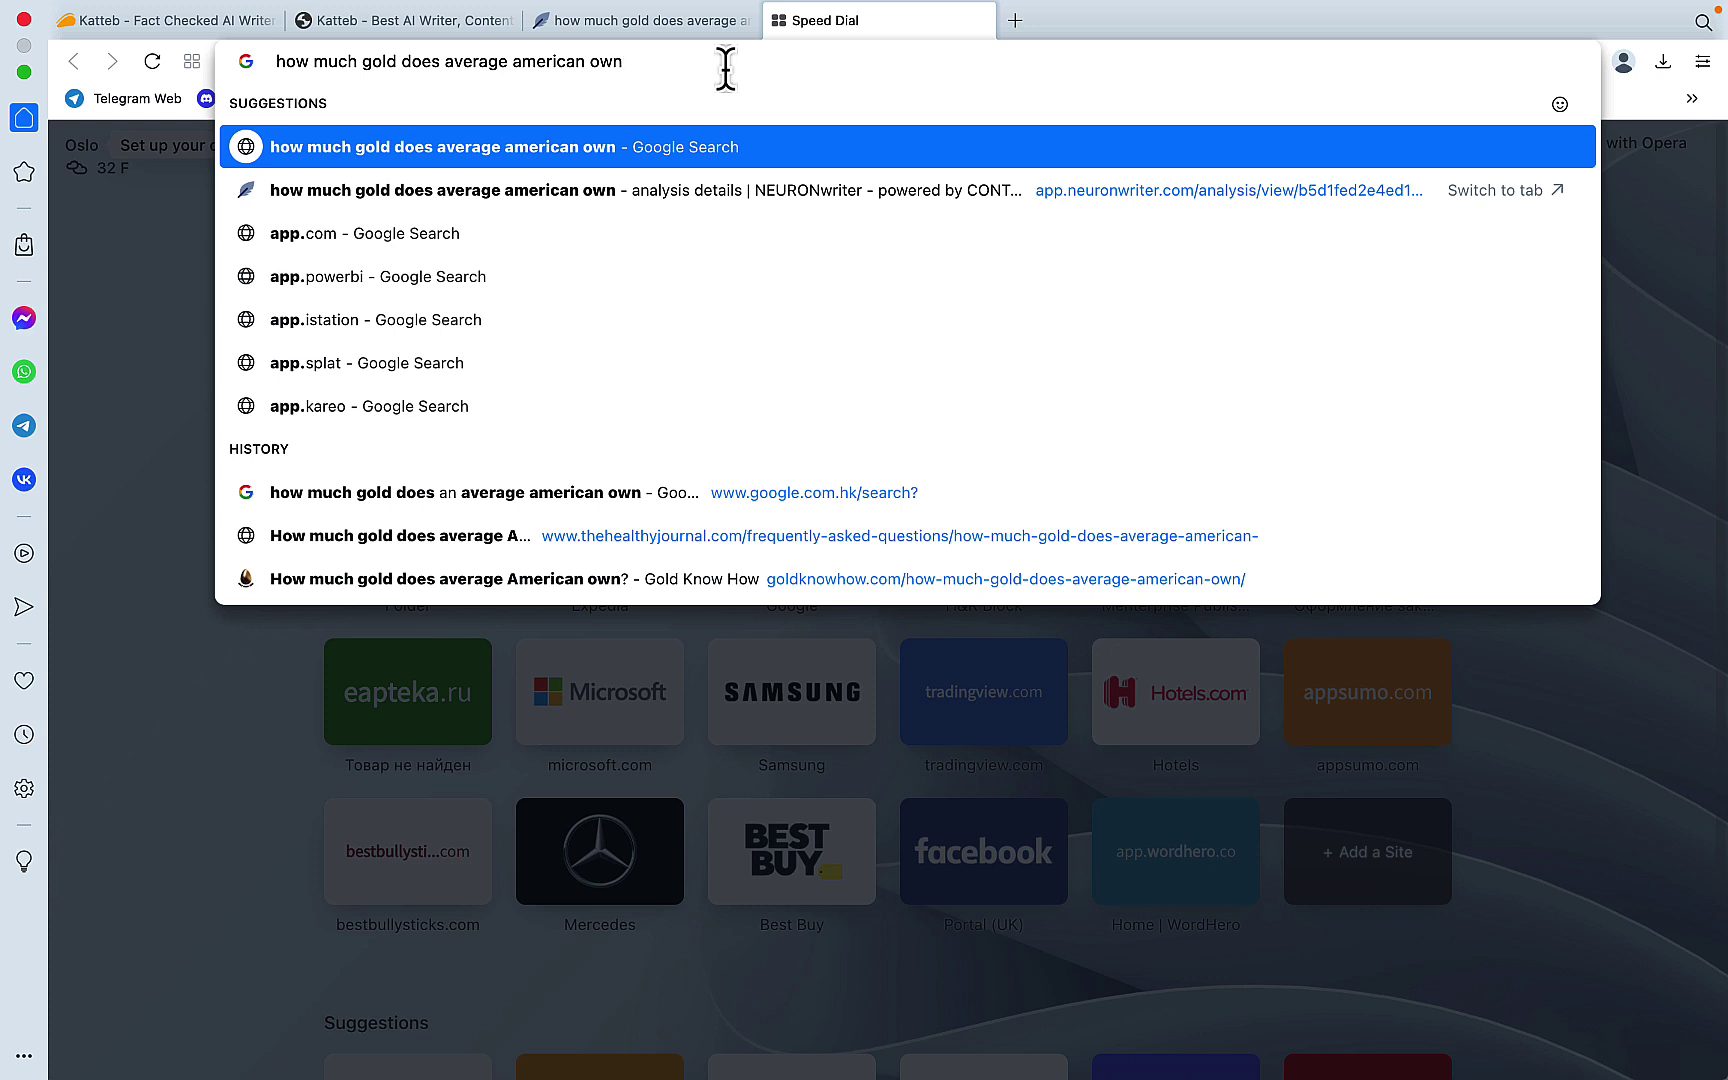
key("Return")
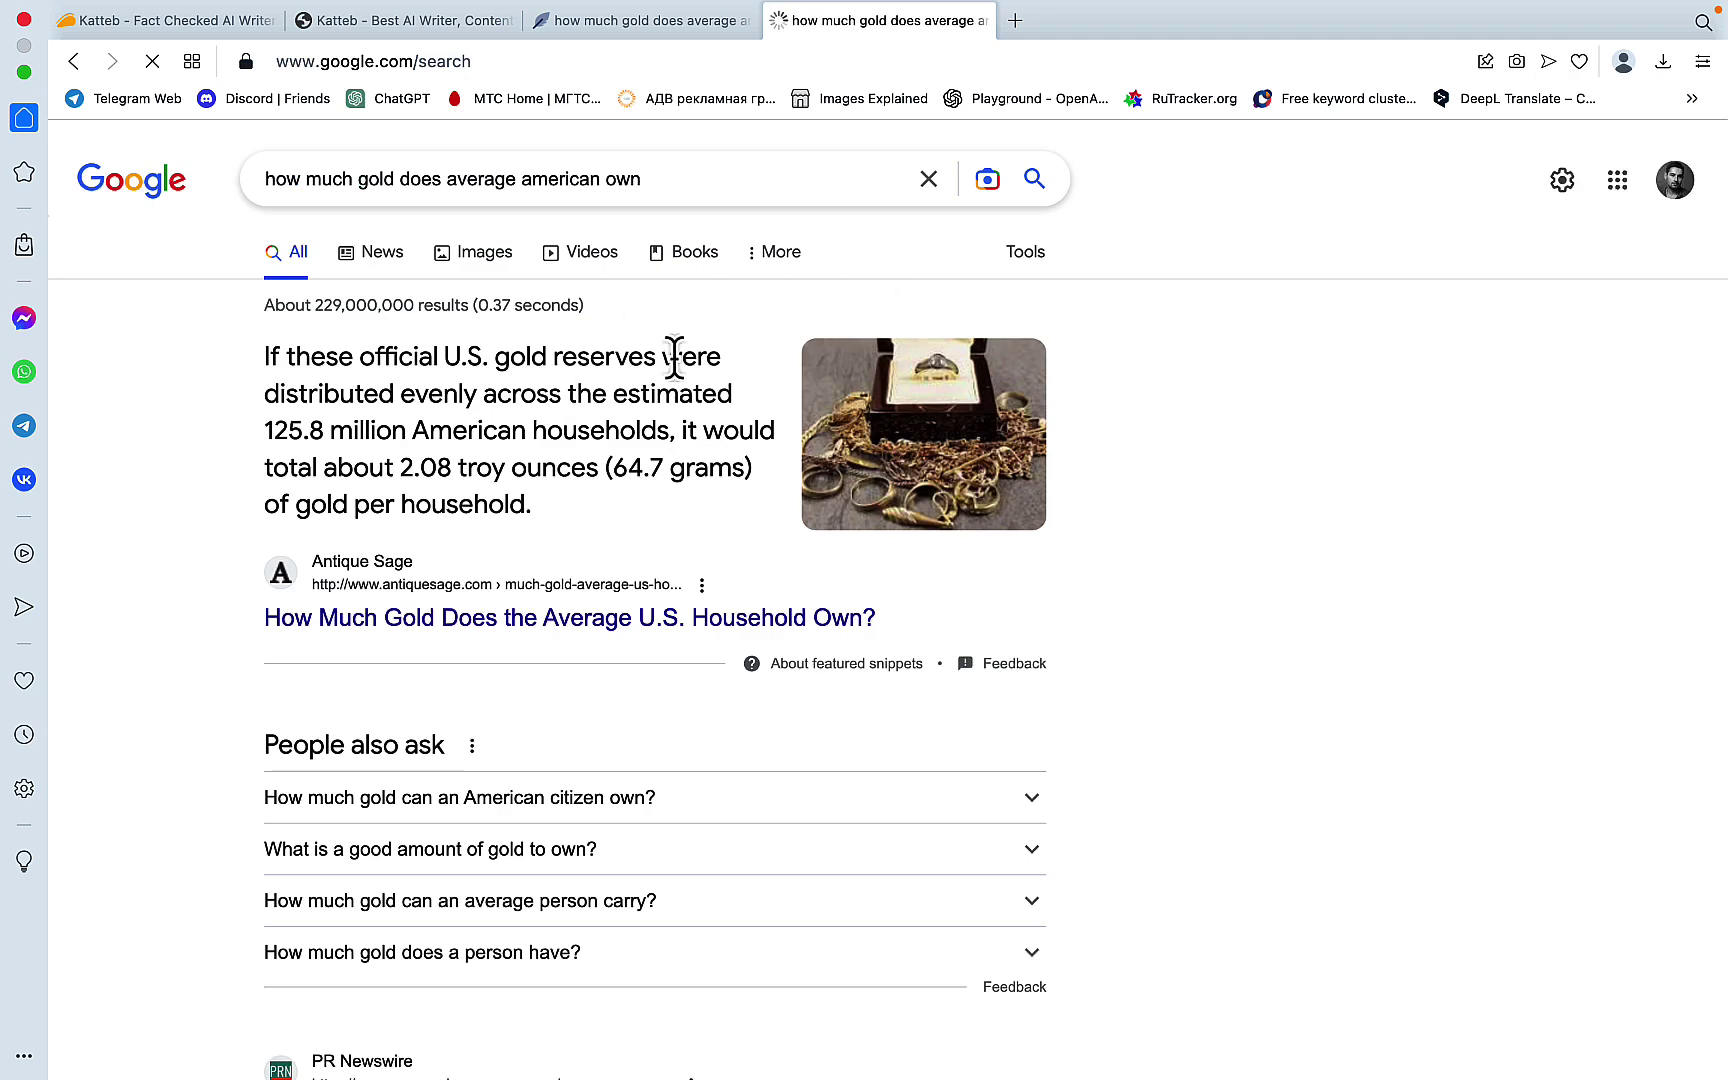
left_click(549, 620)
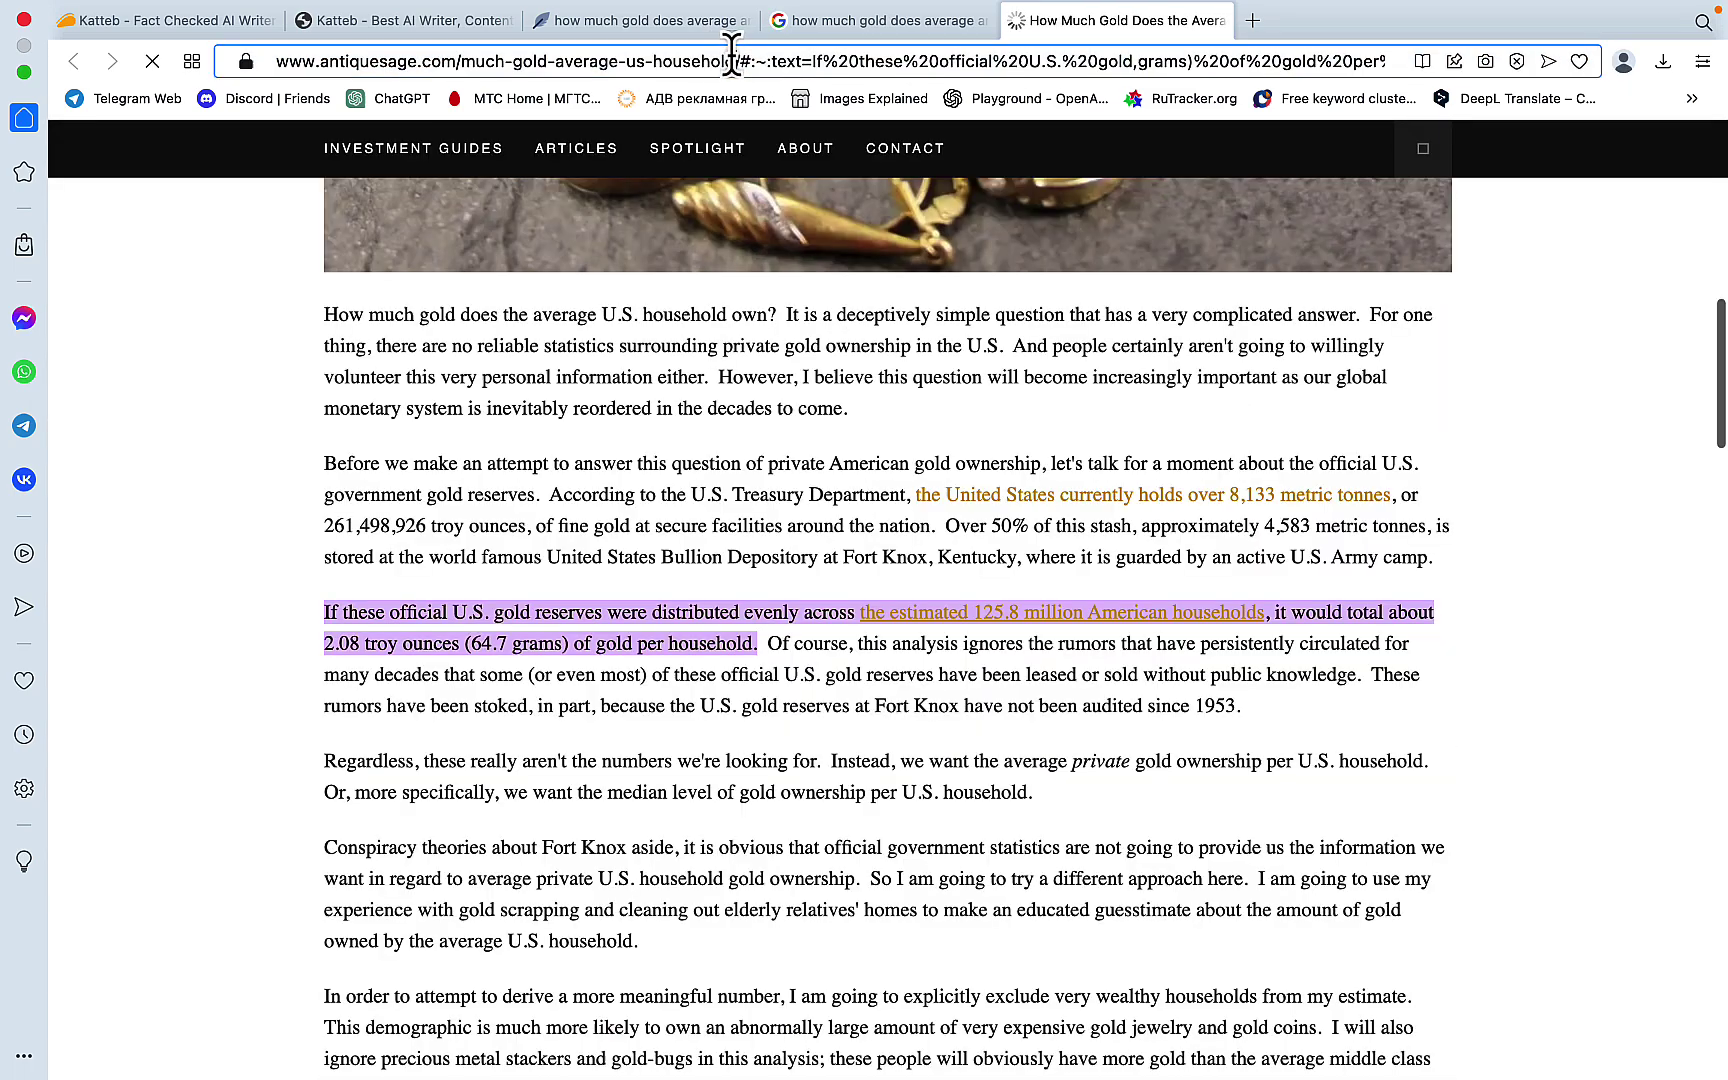
left_click_drag(736, 61, 252, 62)
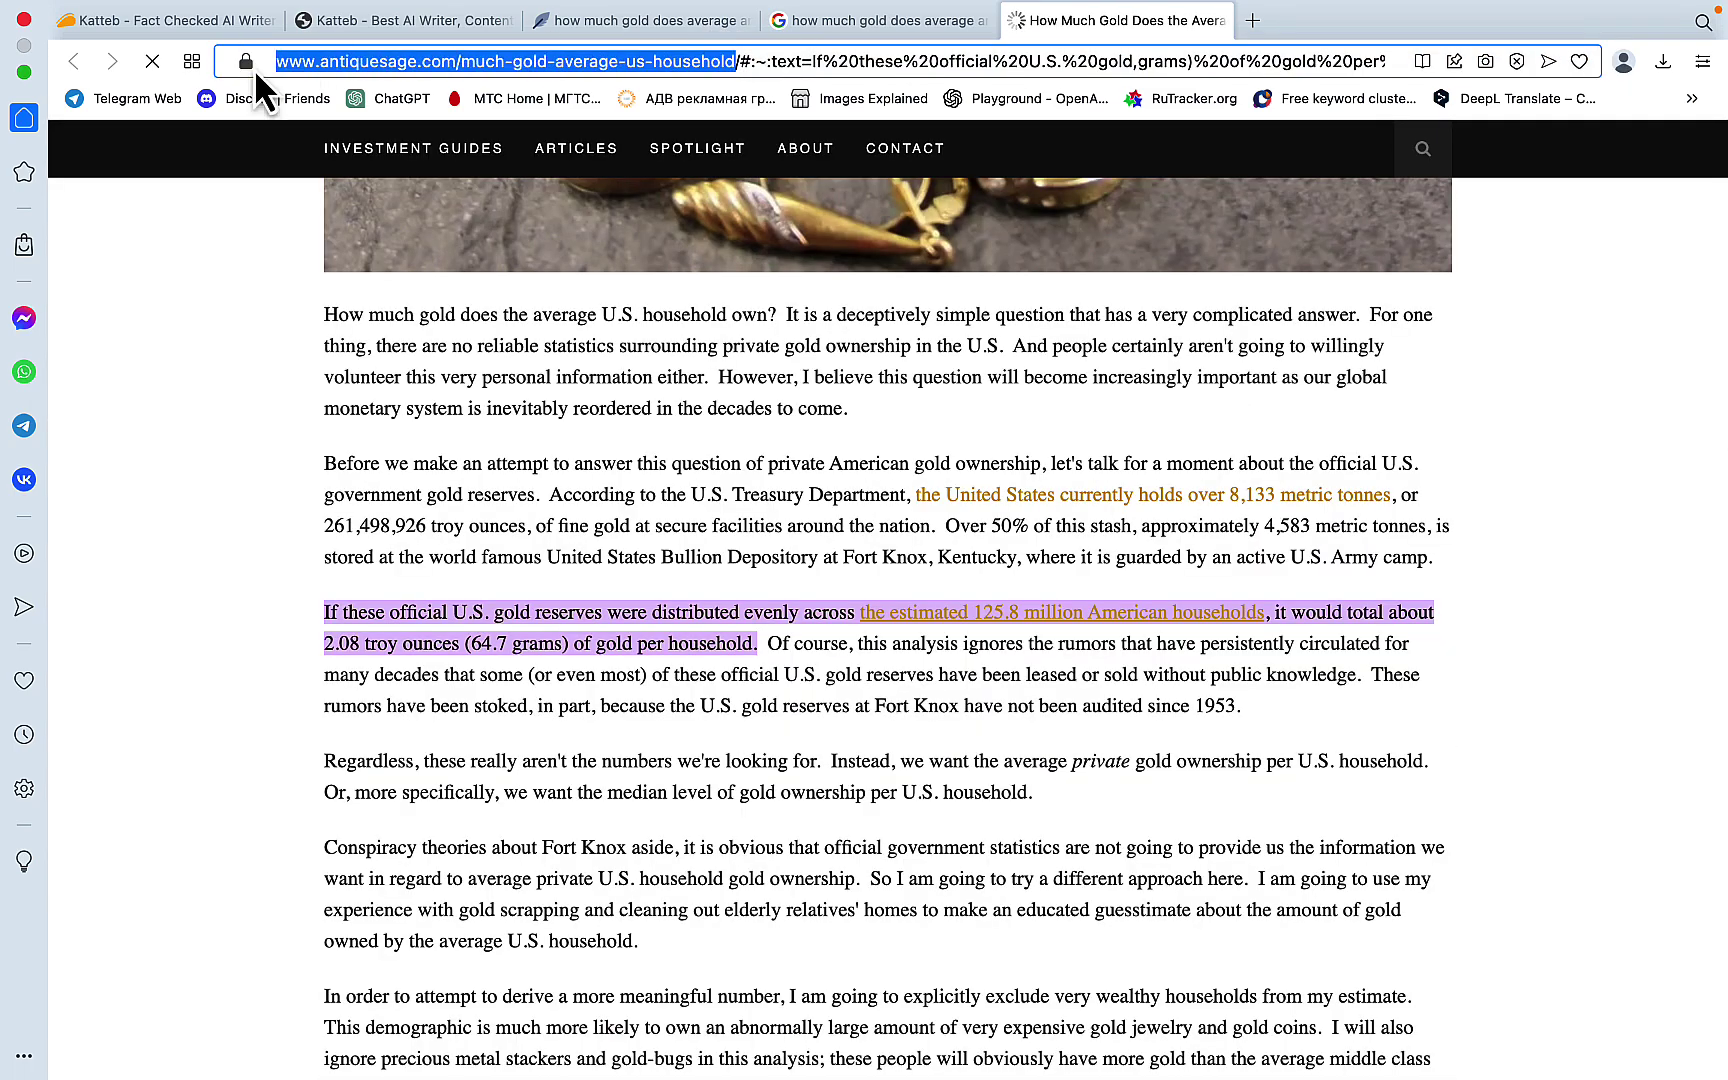
Start a Credible Writer generation with the Antique Sage article URL as the source.
left_click(330, 20)
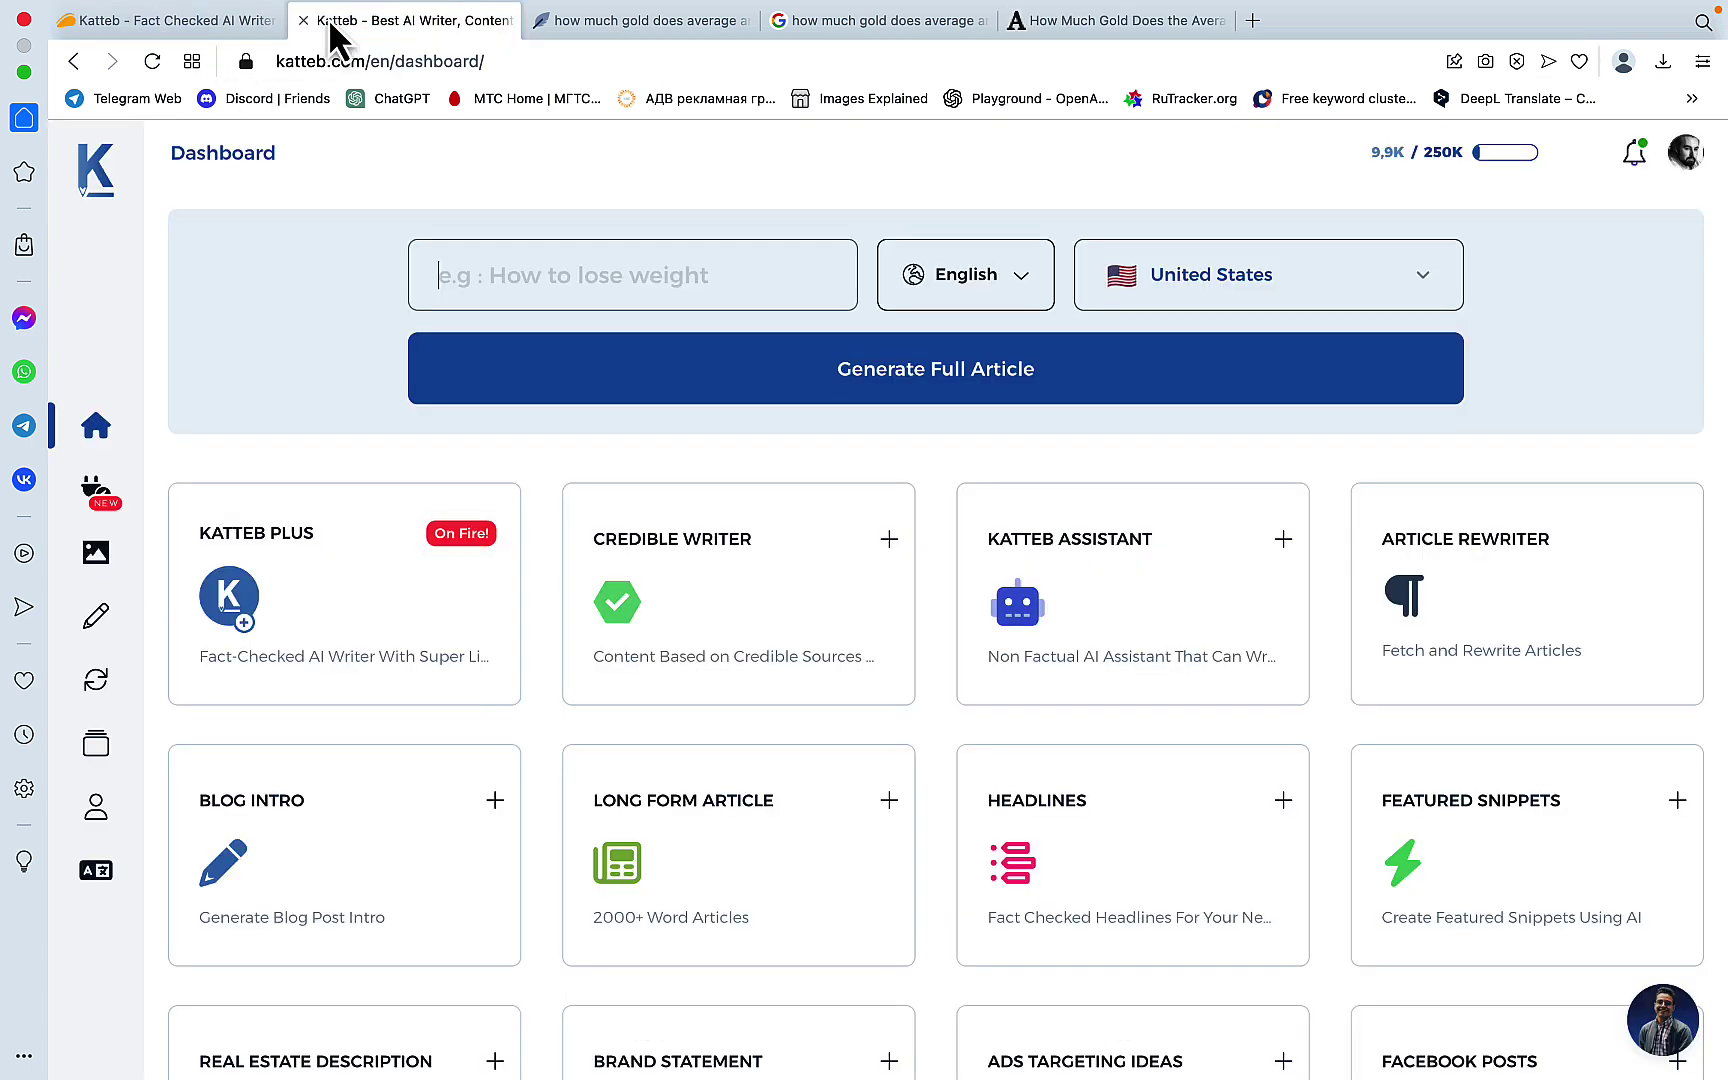
left_click(775, 657)
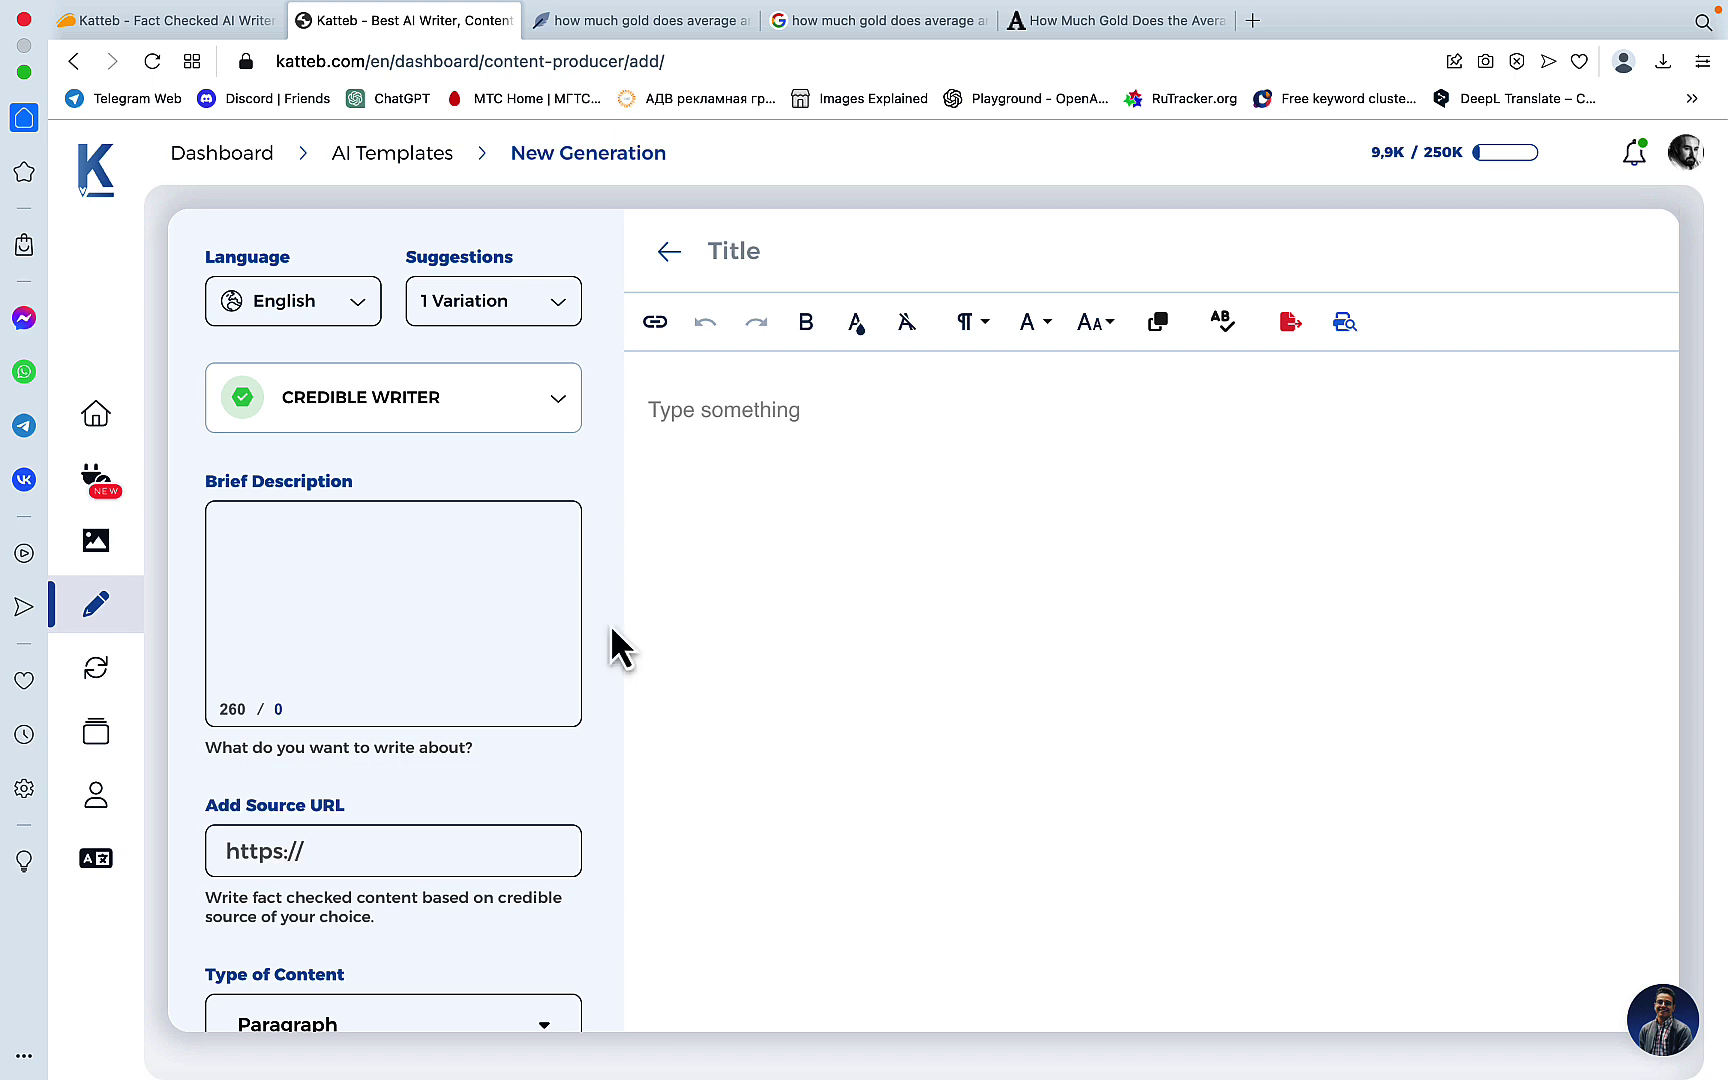
scroll(510, 797, "down", 2)
scroll(510, 797, "down", 2)
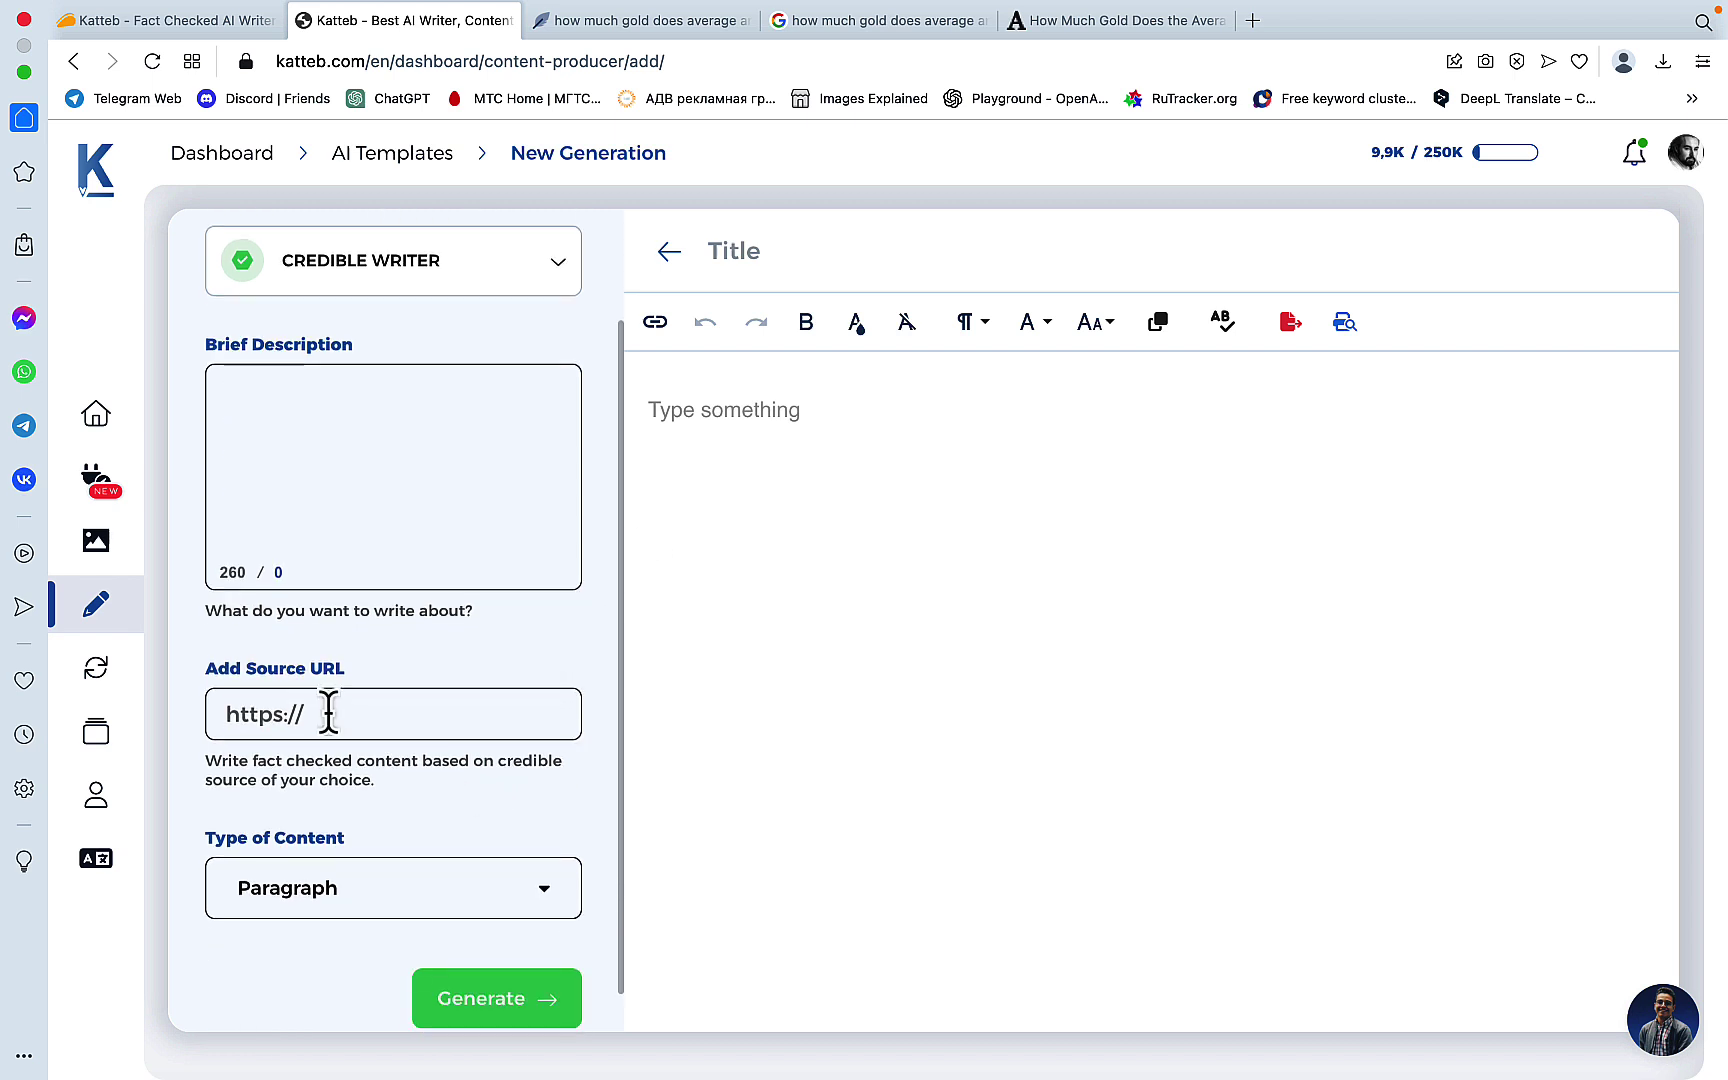
left_click(238, 714)
key("super+v")
scroll(488, 810, "up", 2)
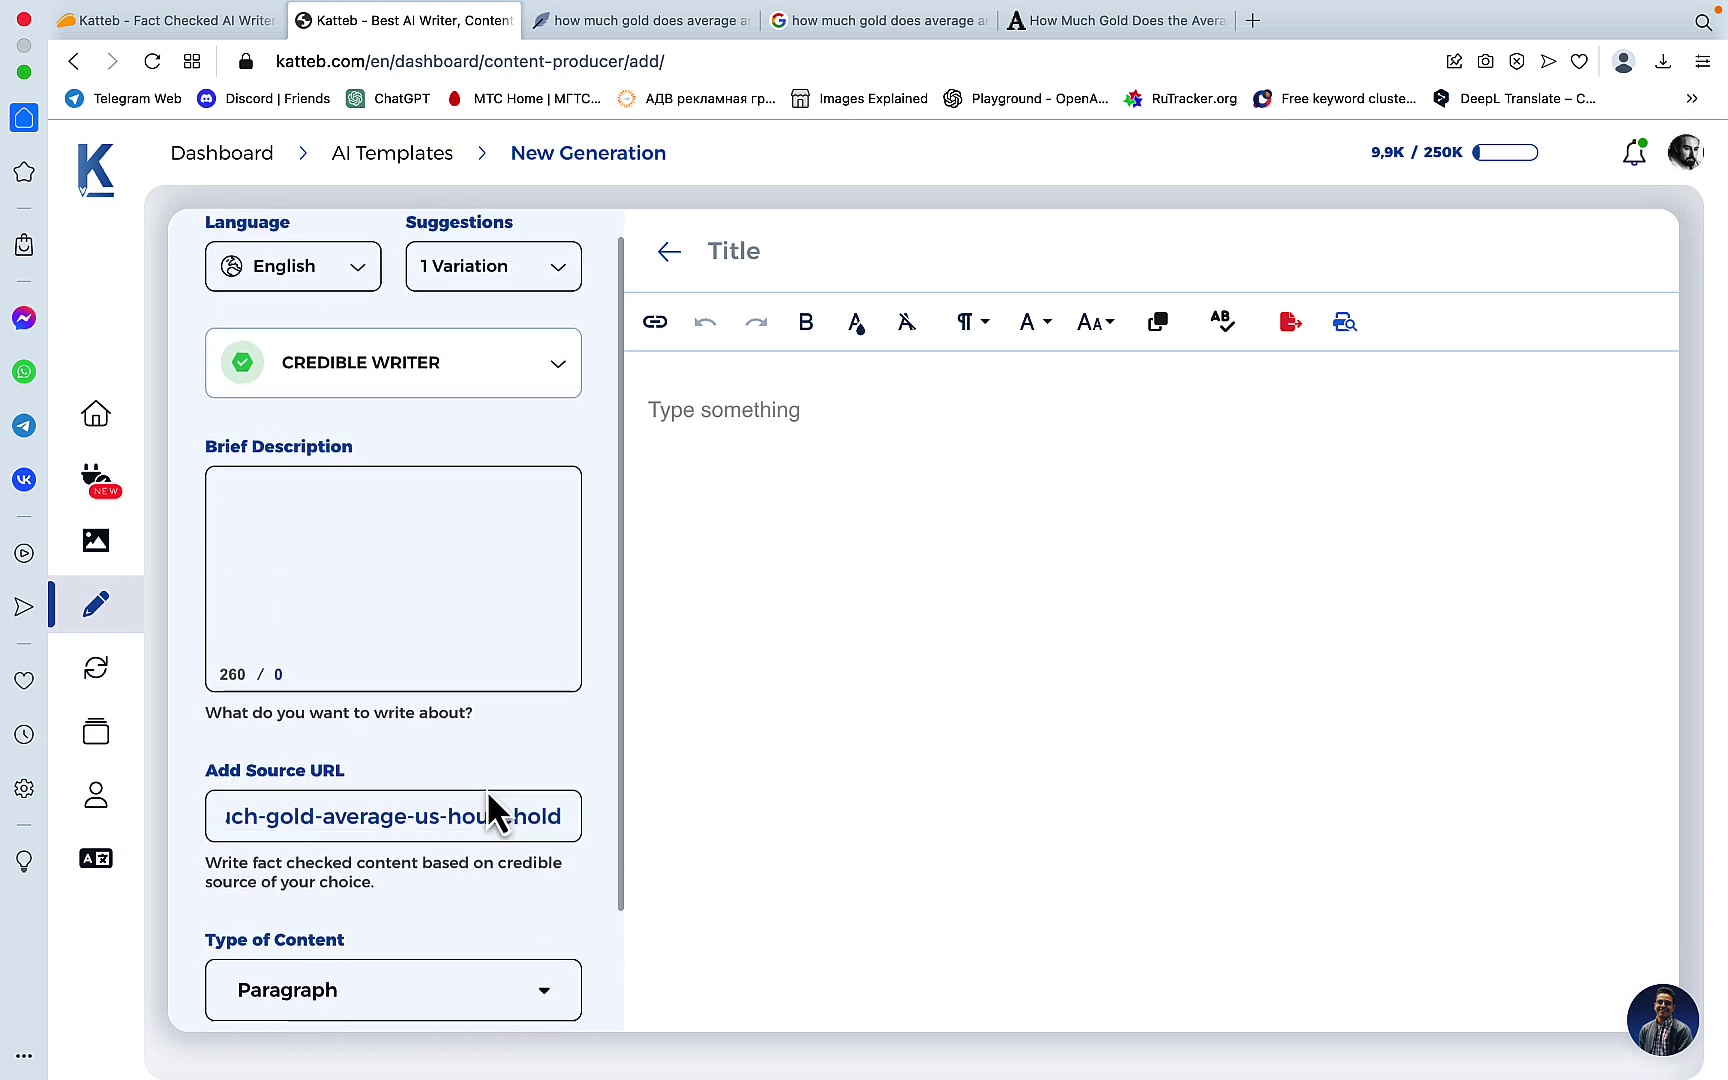
scroll(490, 815, "down", 1)
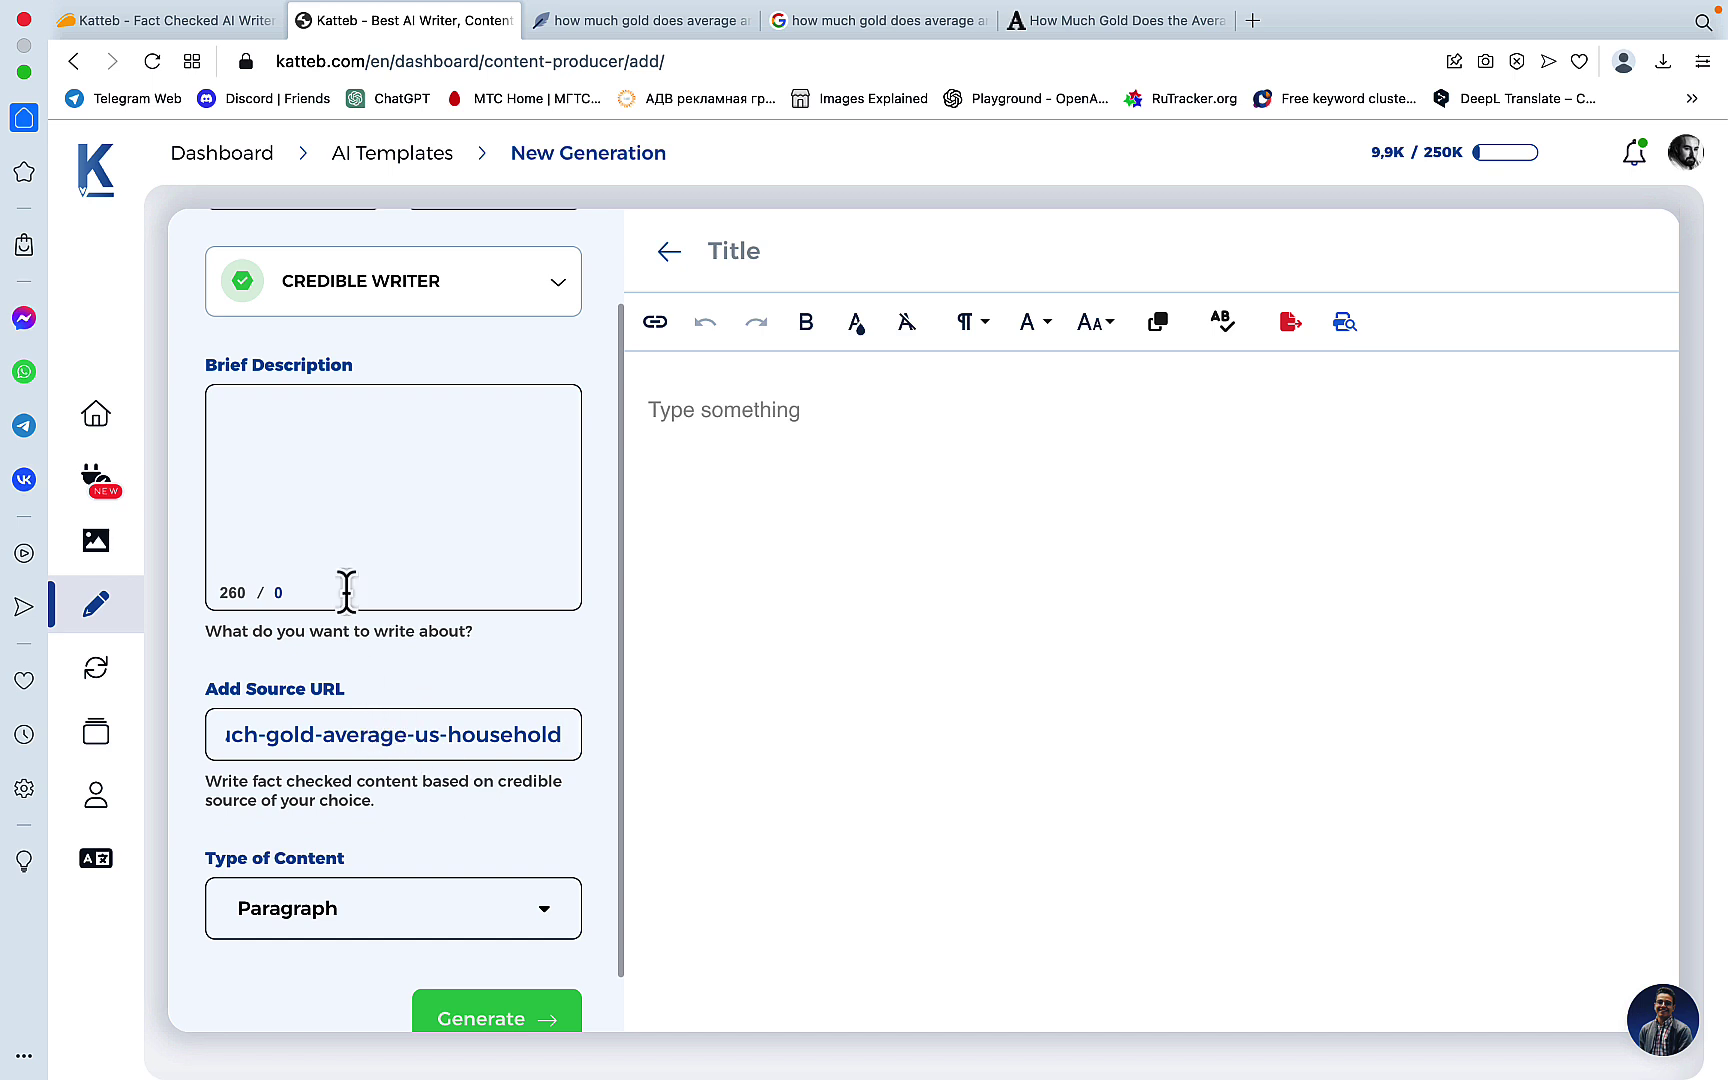
Enter the brief 'generate a detailed outline' in Brief Description.
left_click(341, 505)
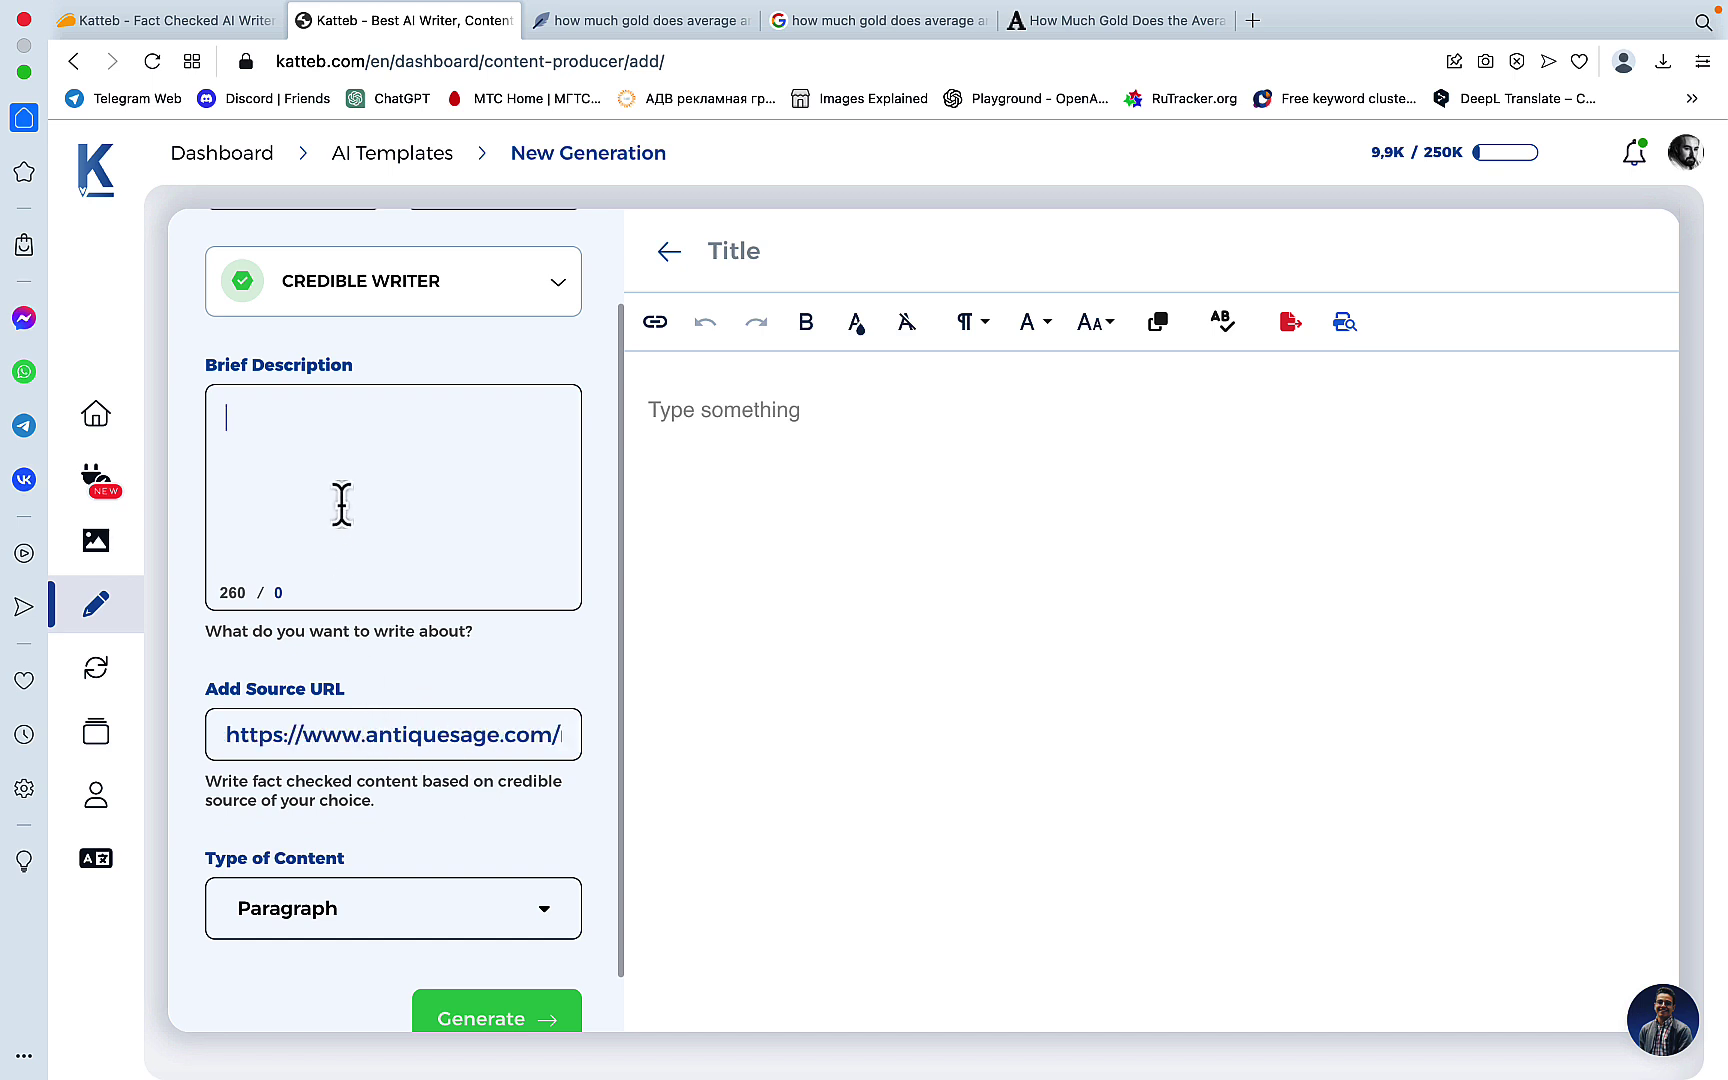
type("generate a detailed outline")
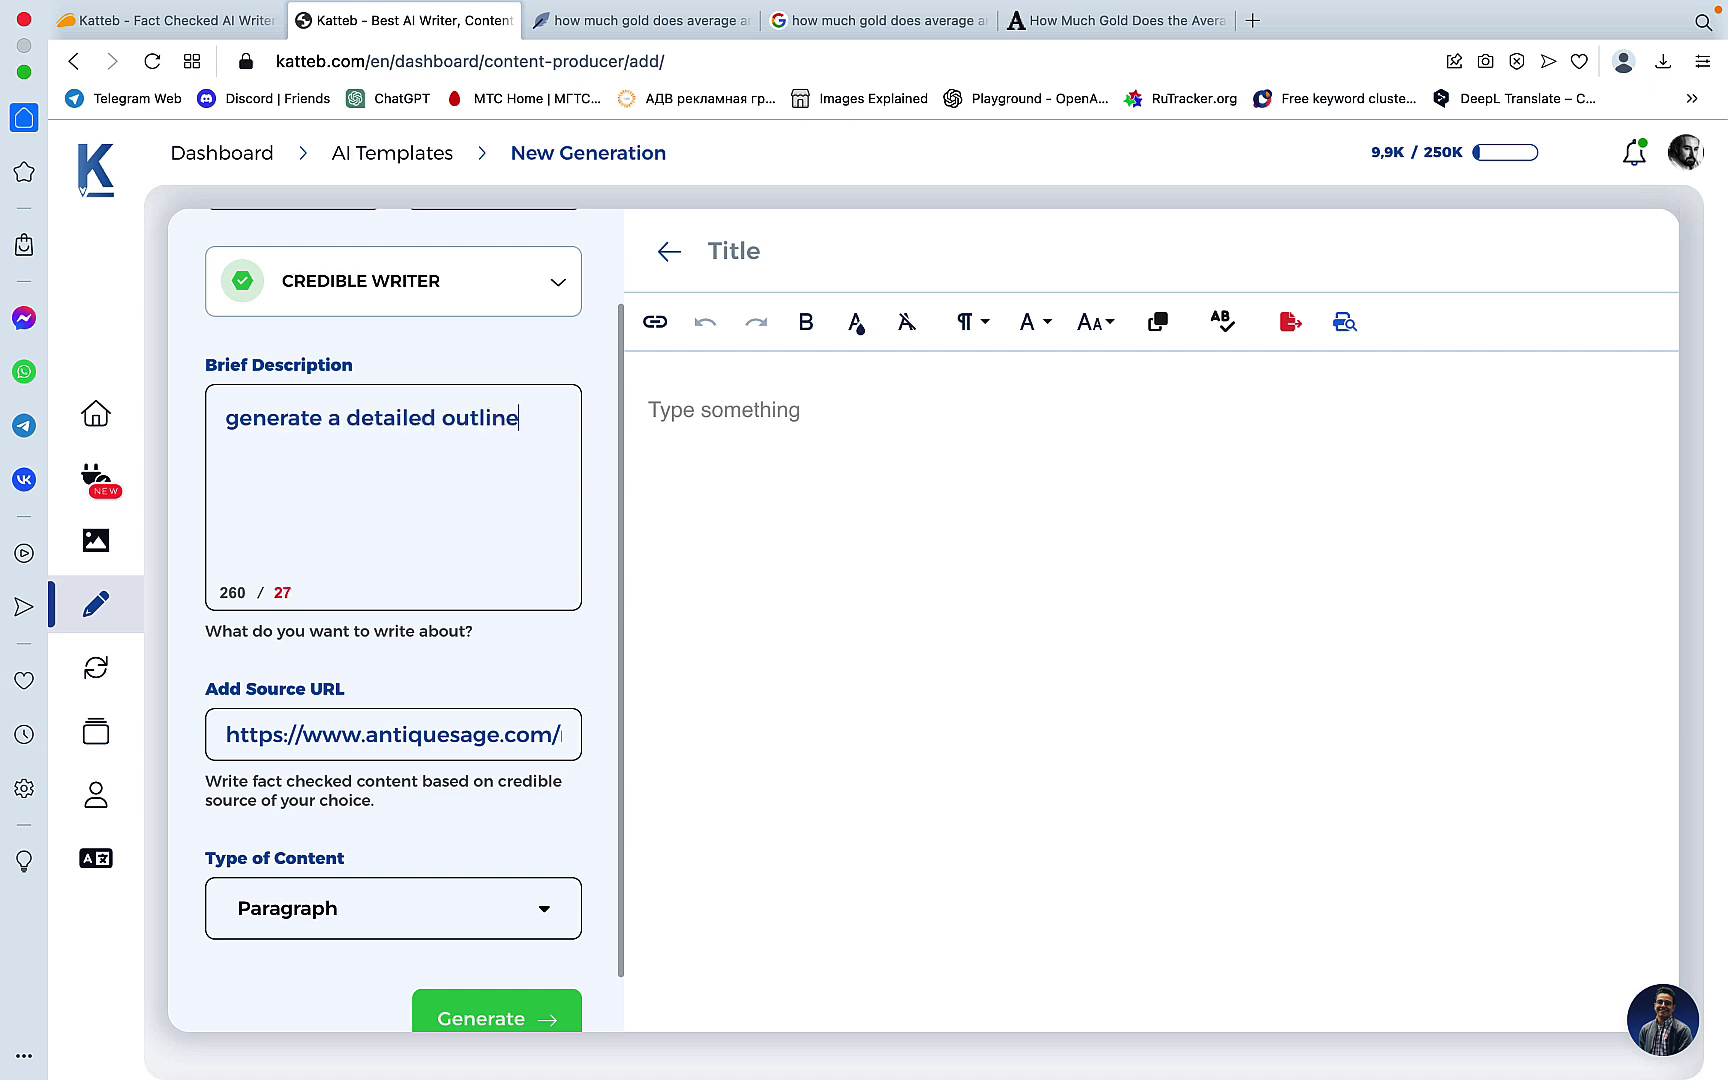
scroll(551, 914, "down", 1)
scroll(532, 887, "up", 3)
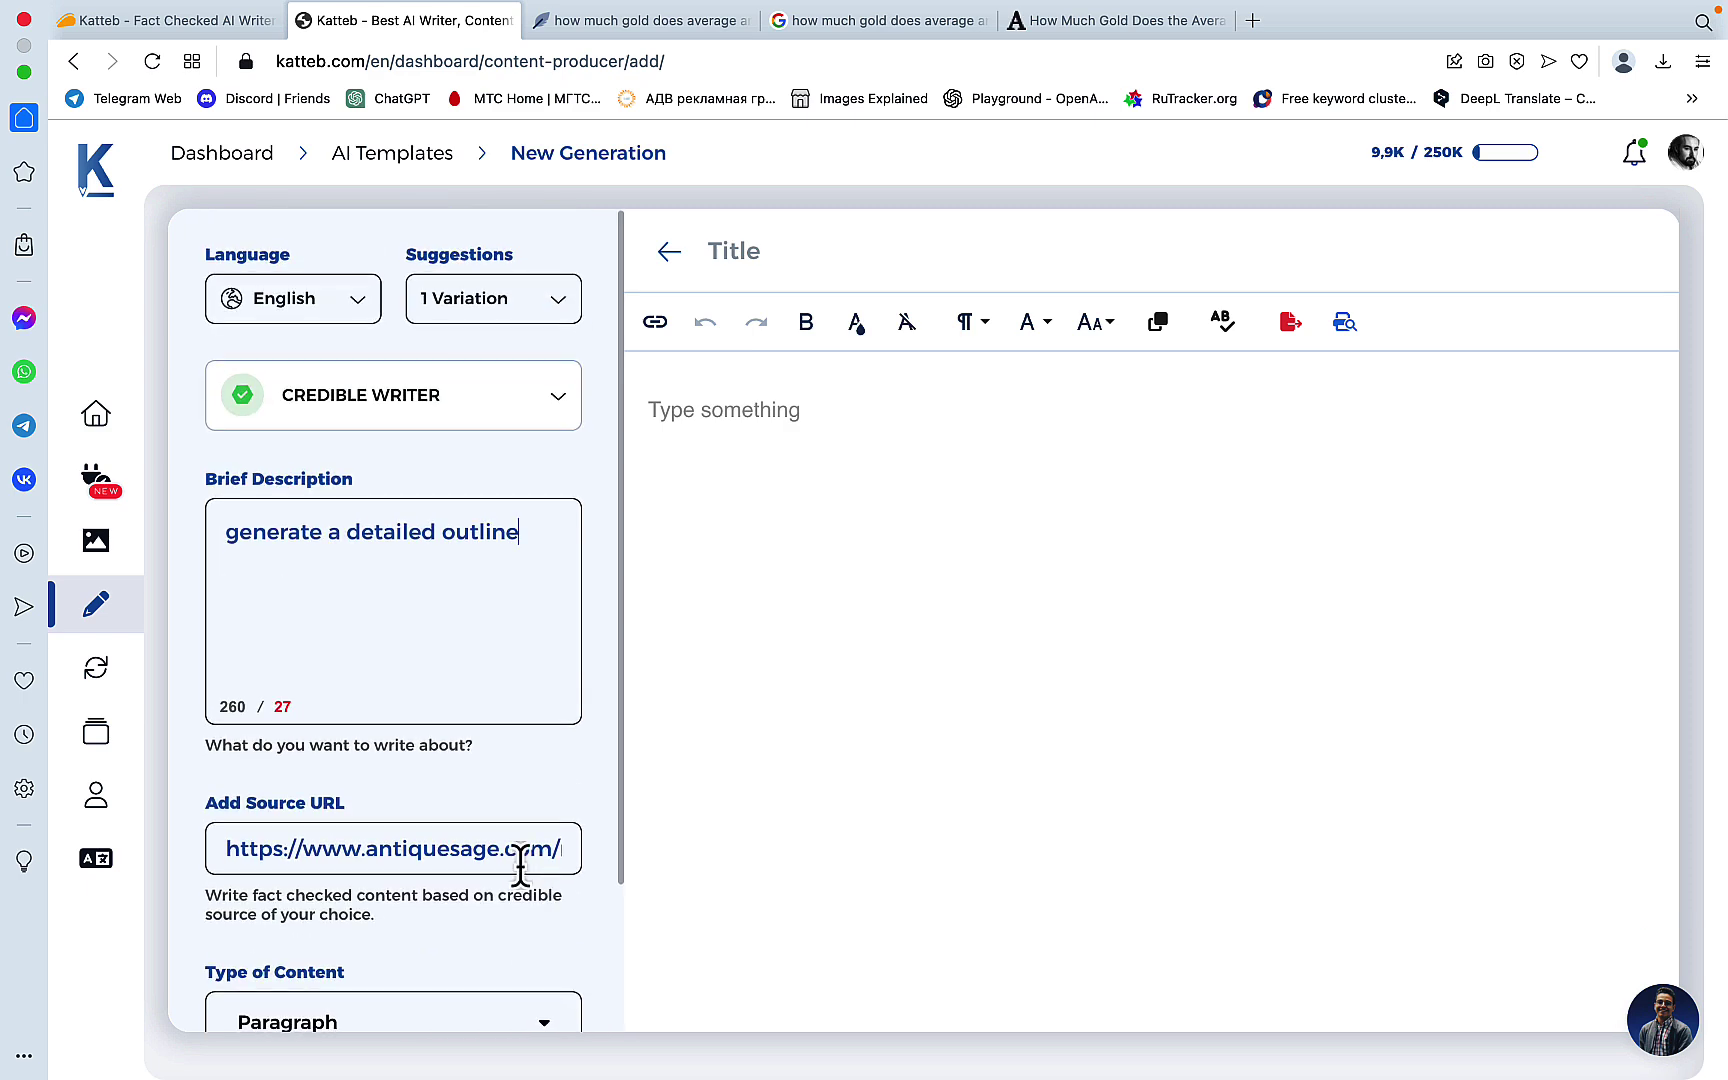
scroll(528, 609, "down", 2)
Generate the outline, scroll through its five sections, and select the outline title.
left_click(535, 950)
scroll(853, 733, "down", 3)
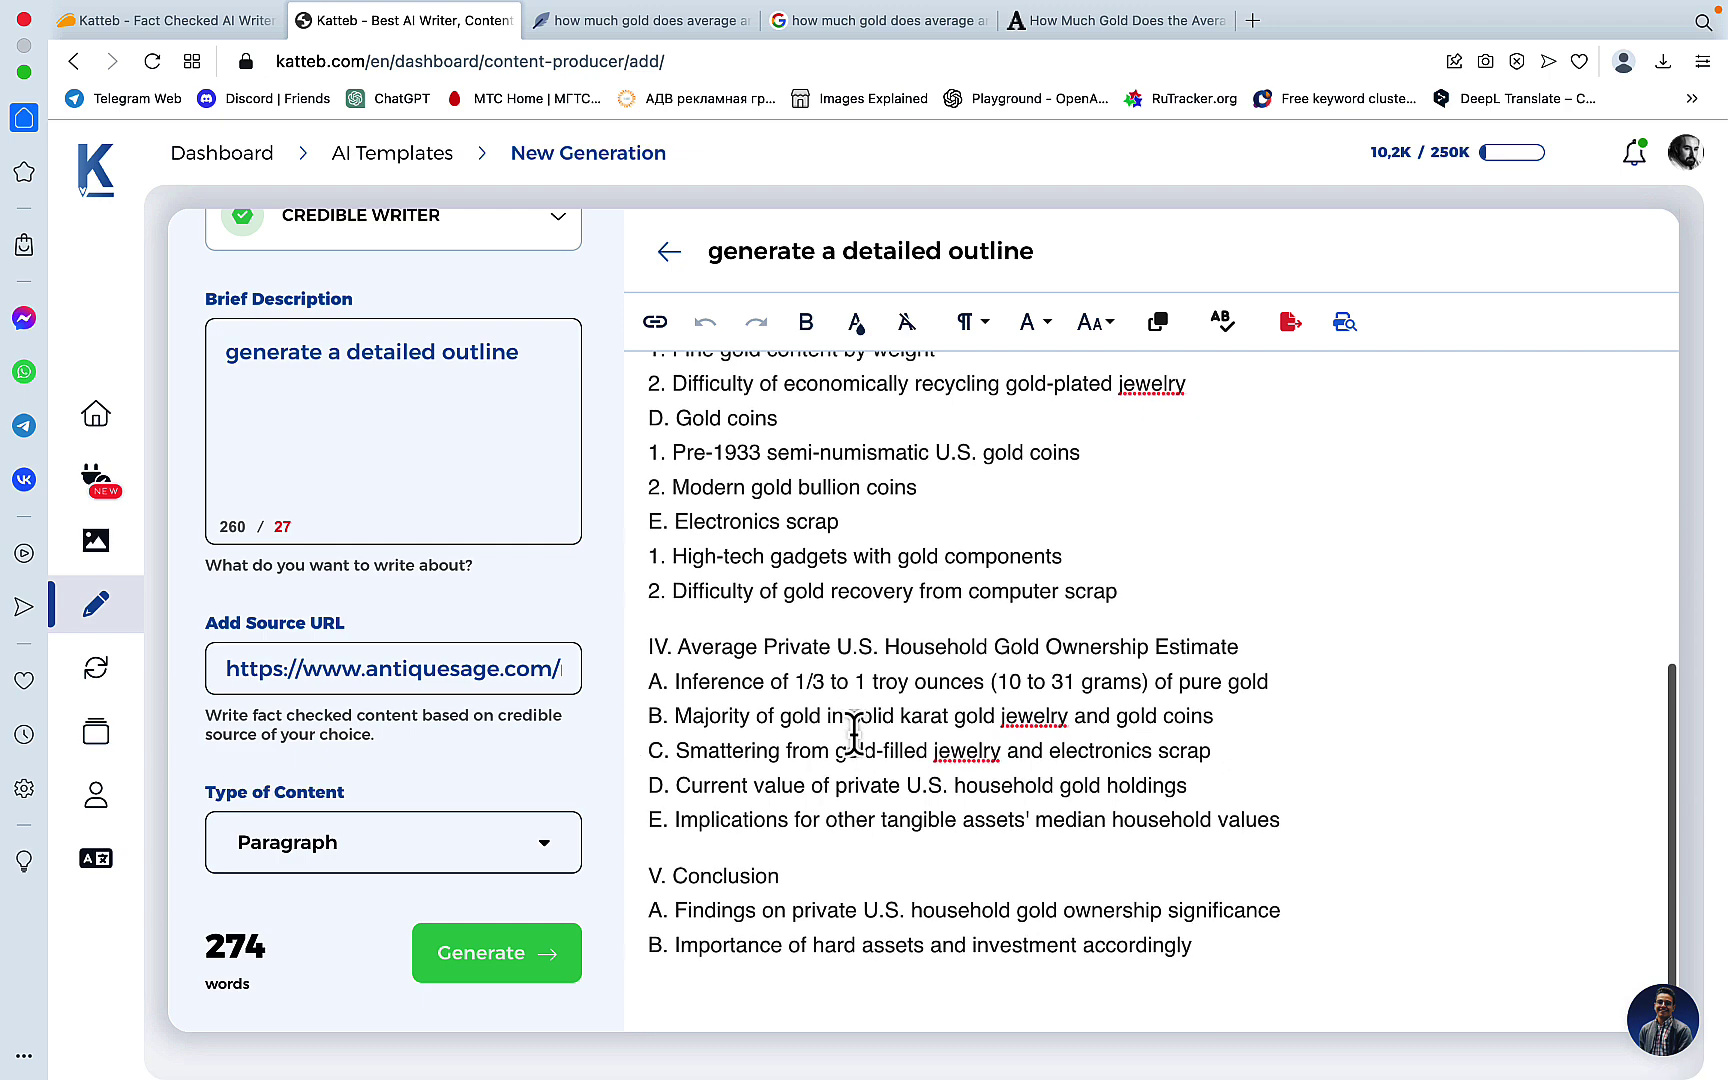
scroll(853, 733, "up", 5)
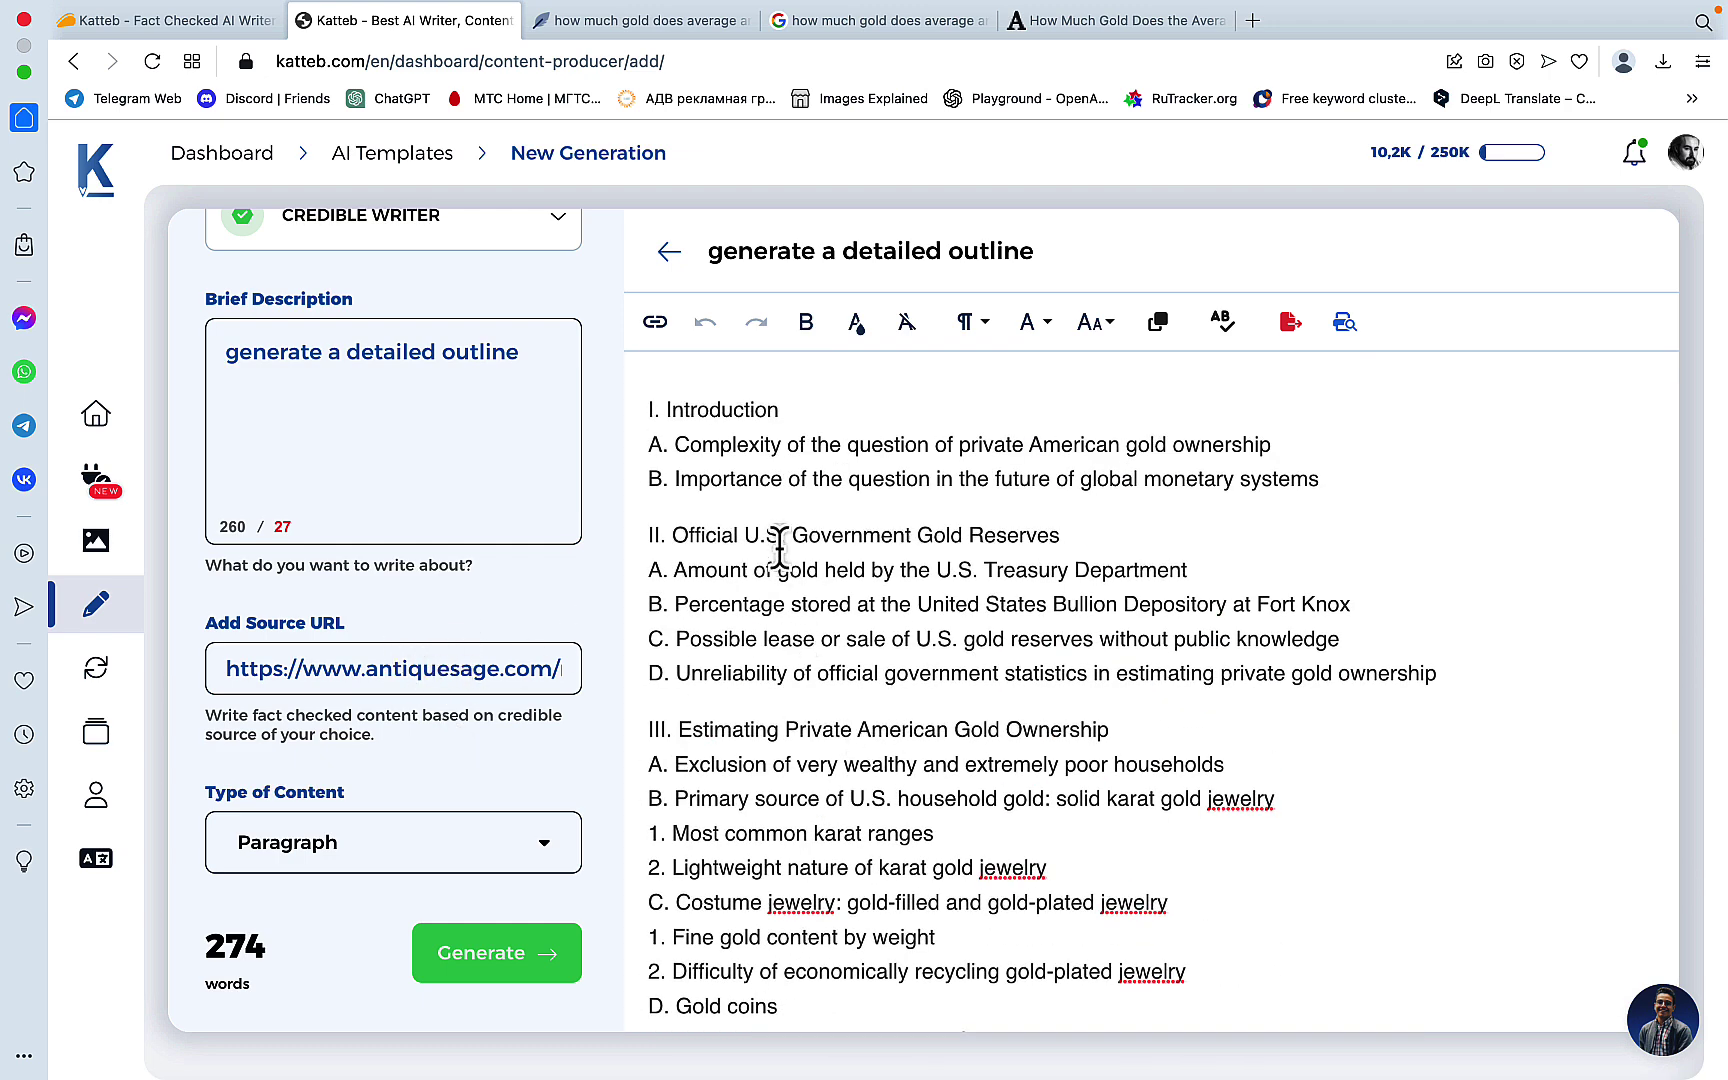
scroll(762, 550, "down", 4)
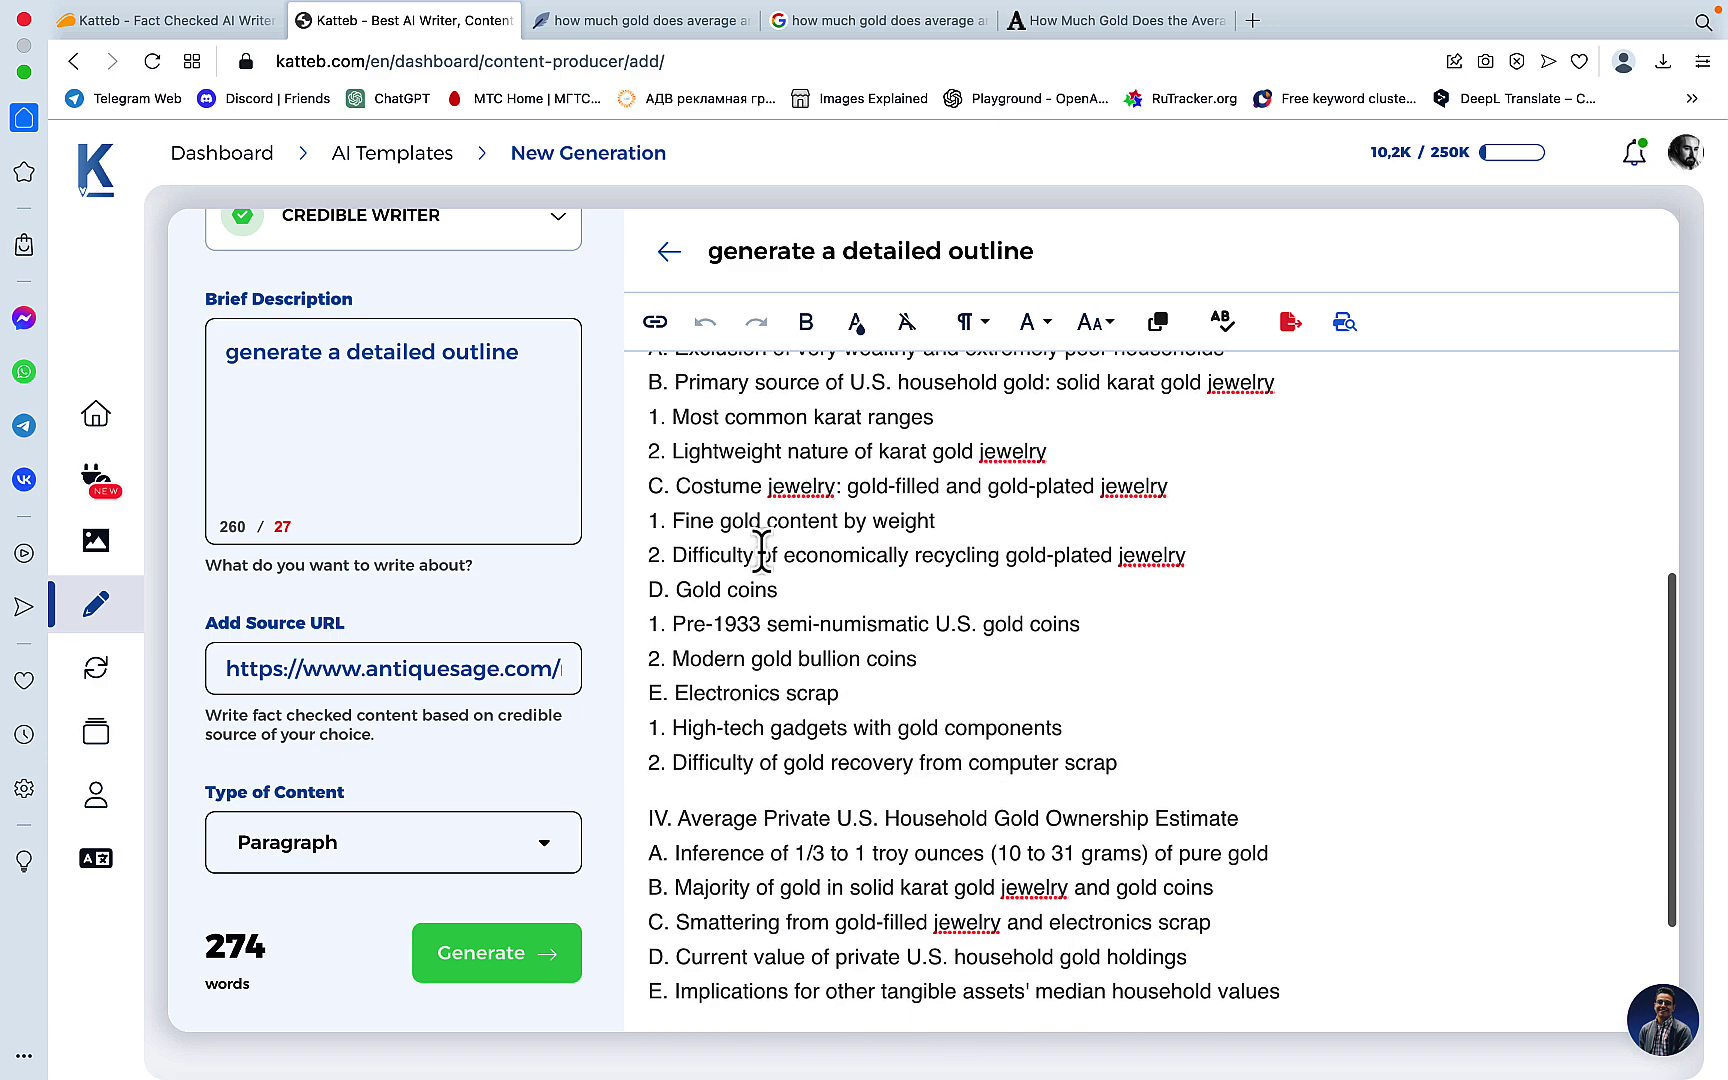
scroll(762, 550, "down", 2)
scroll(762, 550, "up", 3)
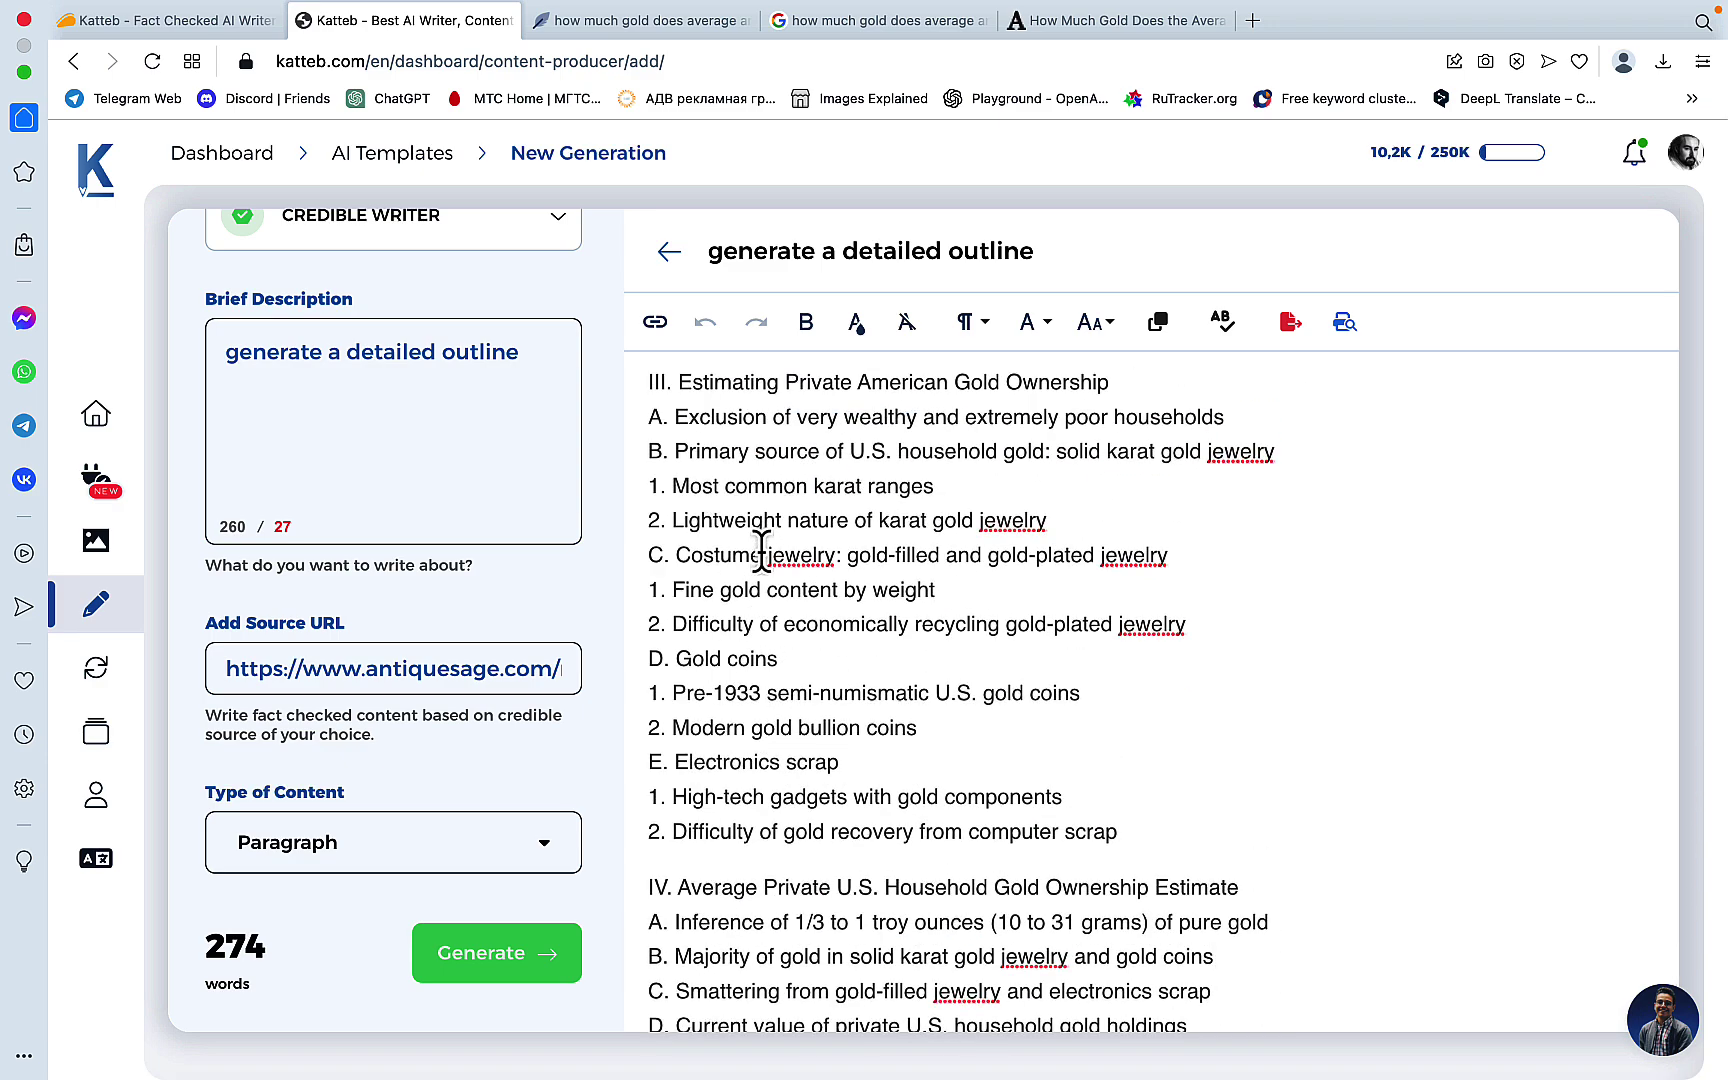
scroll(762, 550, "up", 4)
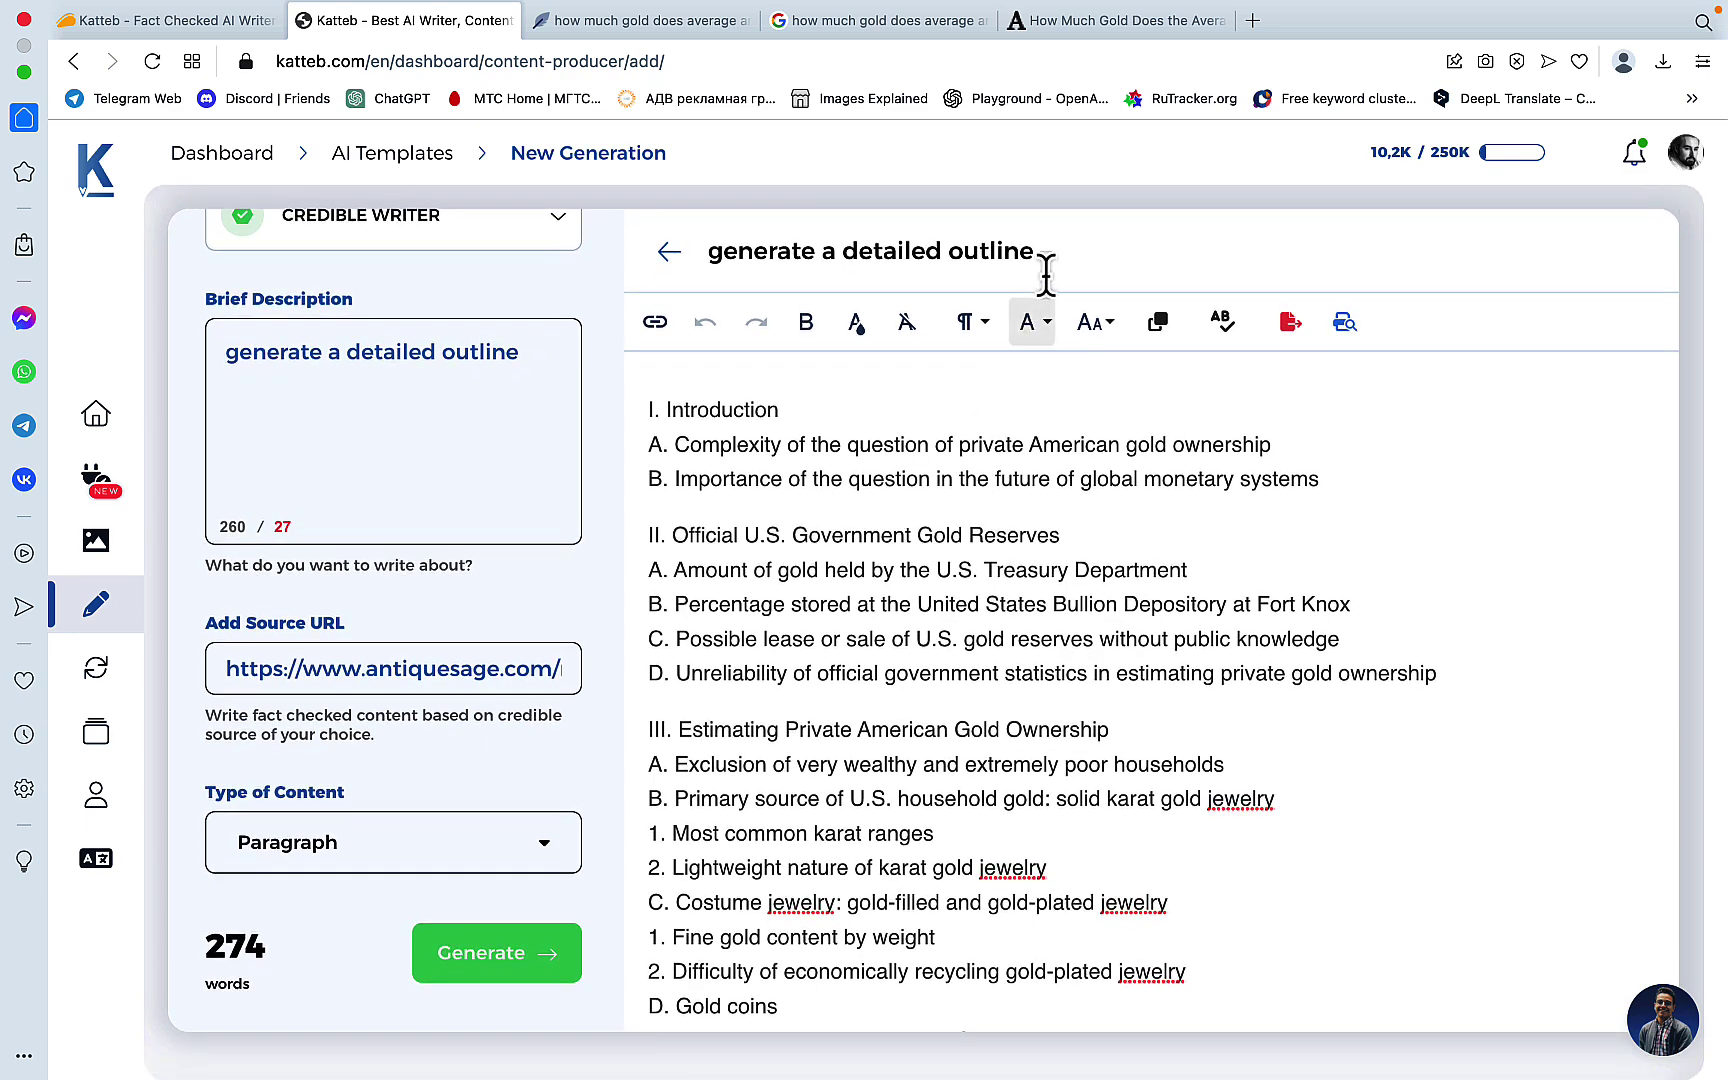
left_click_drag(1055, 258, 690, 250)
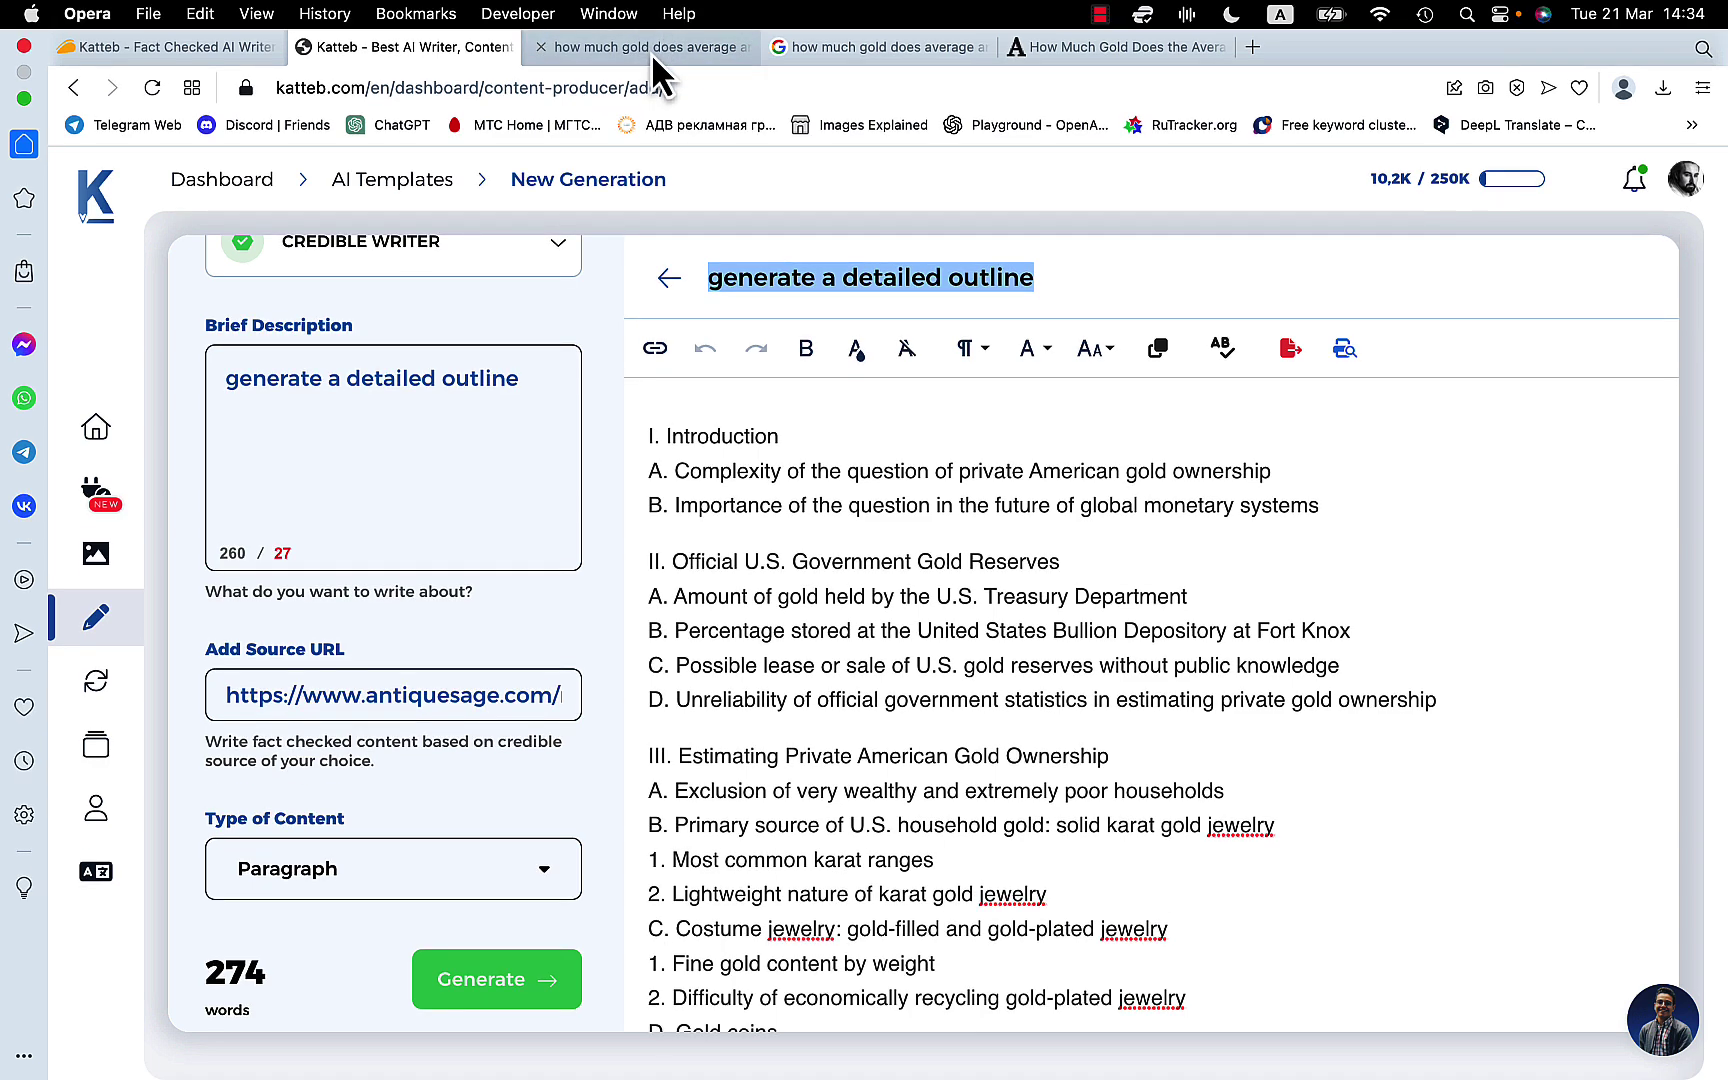
Return from the generated outline to the Katteb dashboard.
left_click(664, 50)
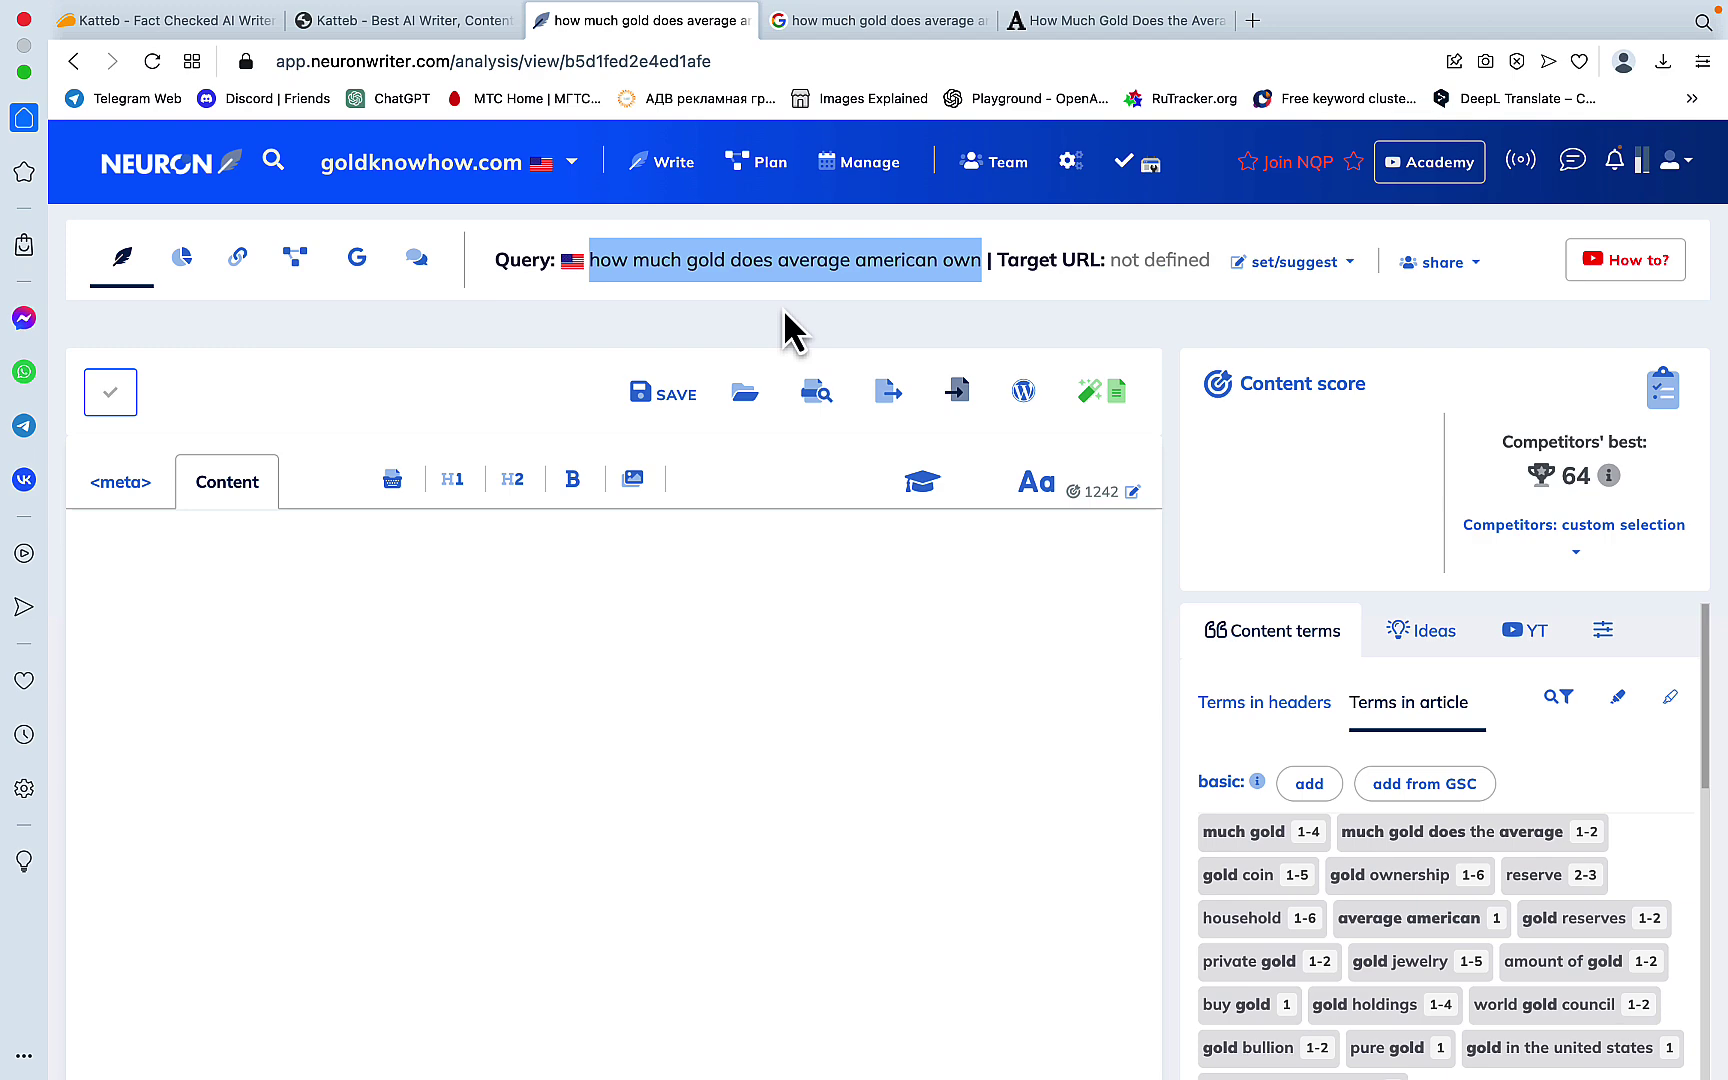
left_click(437, 24)
scroll(568, 302, "up", 3)
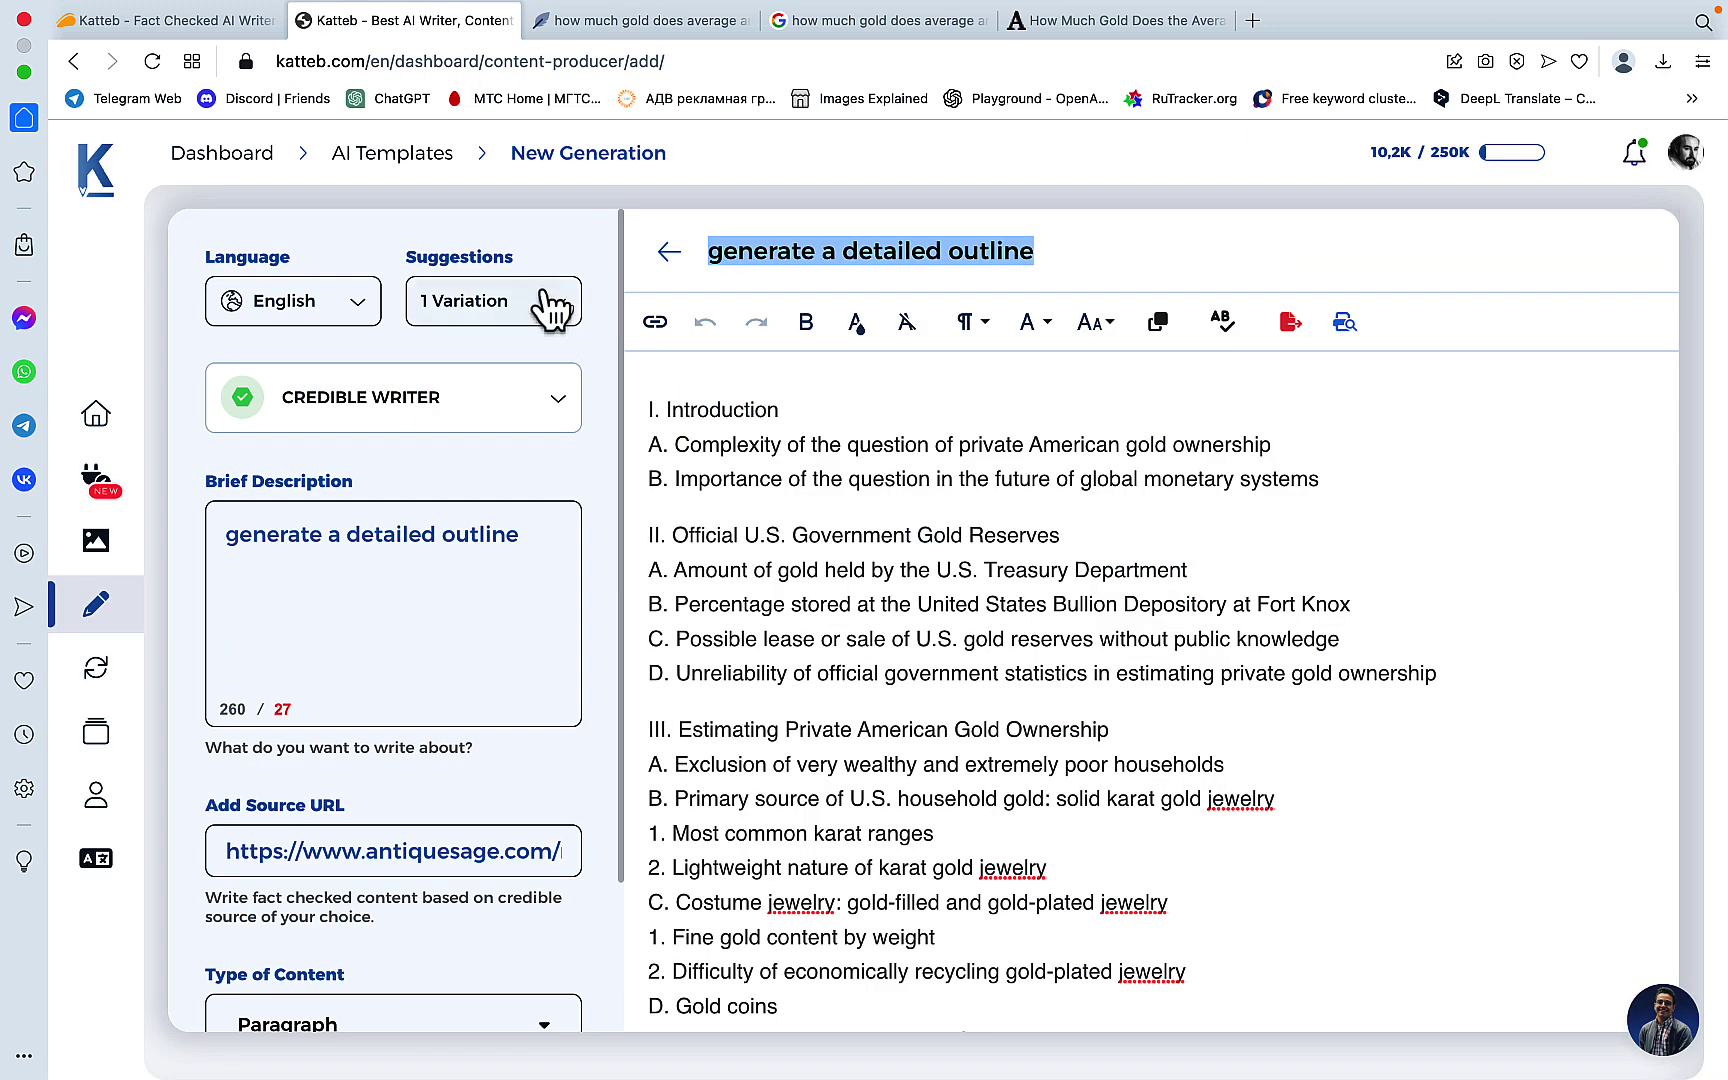
left_click(236, 158)
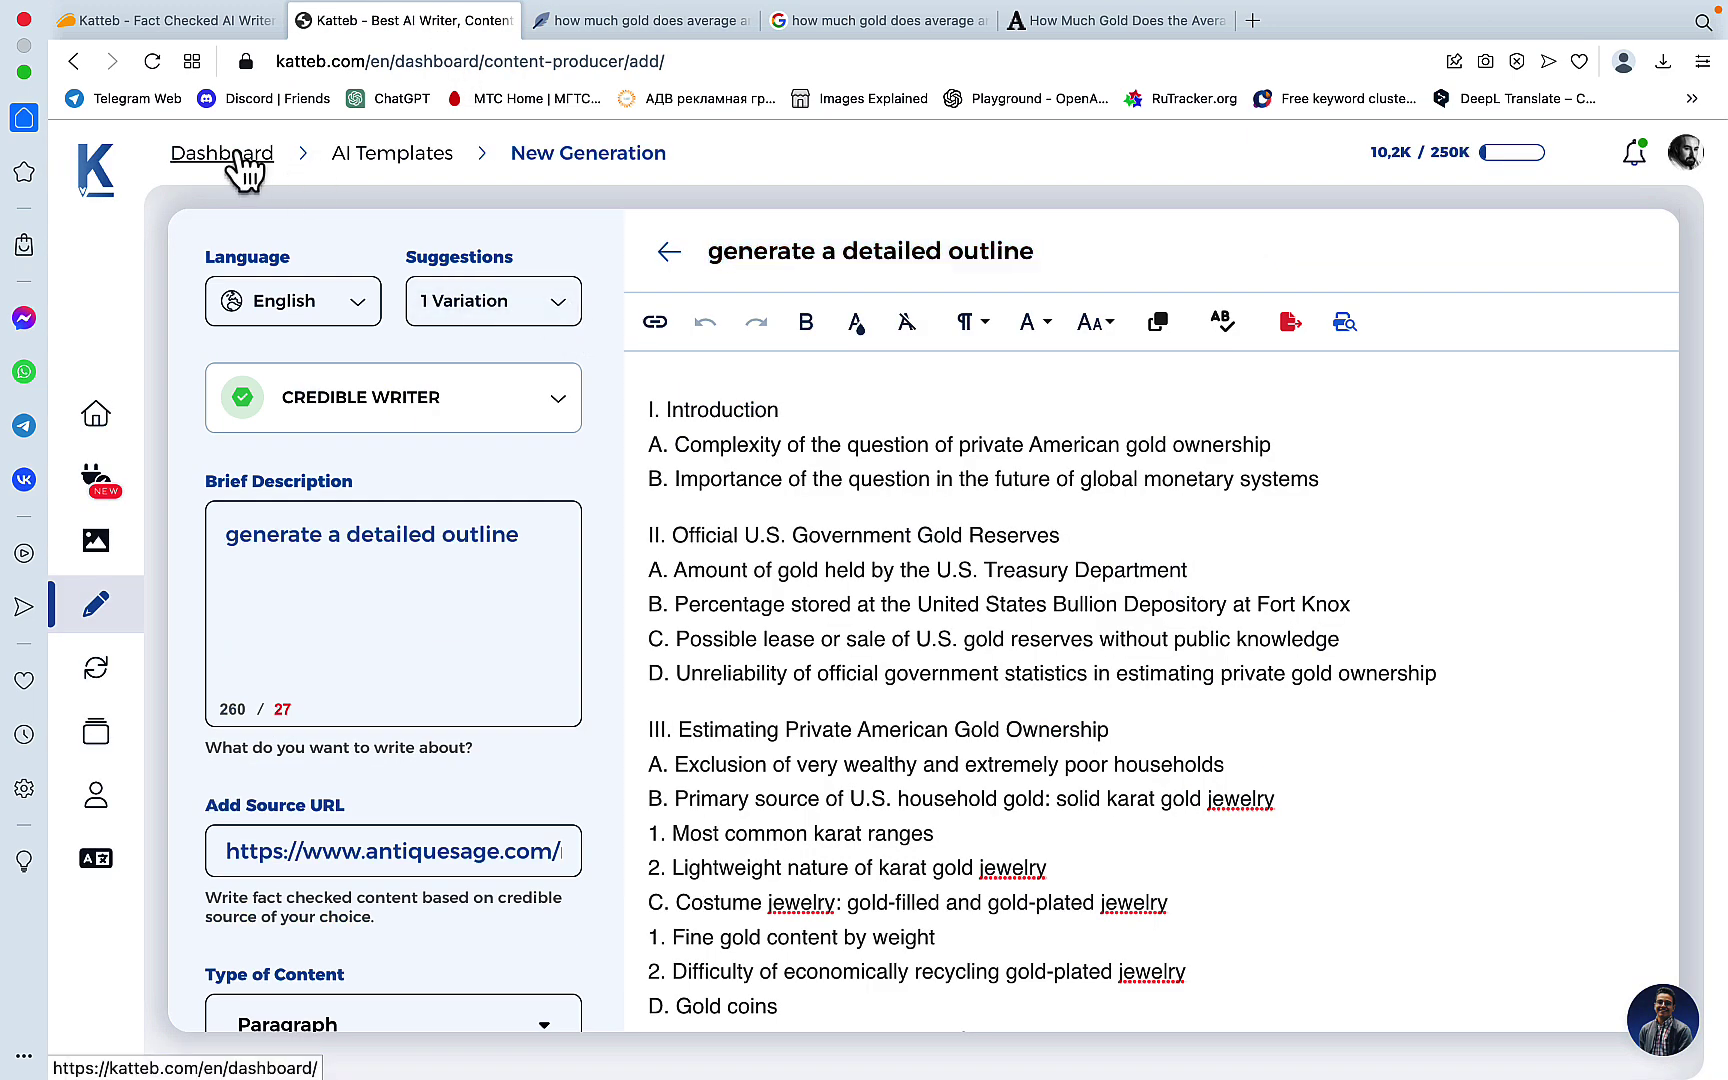
Enter 'how much gold does average American own' as the topic and pick the matching suggestion.
left_click(236, 158)
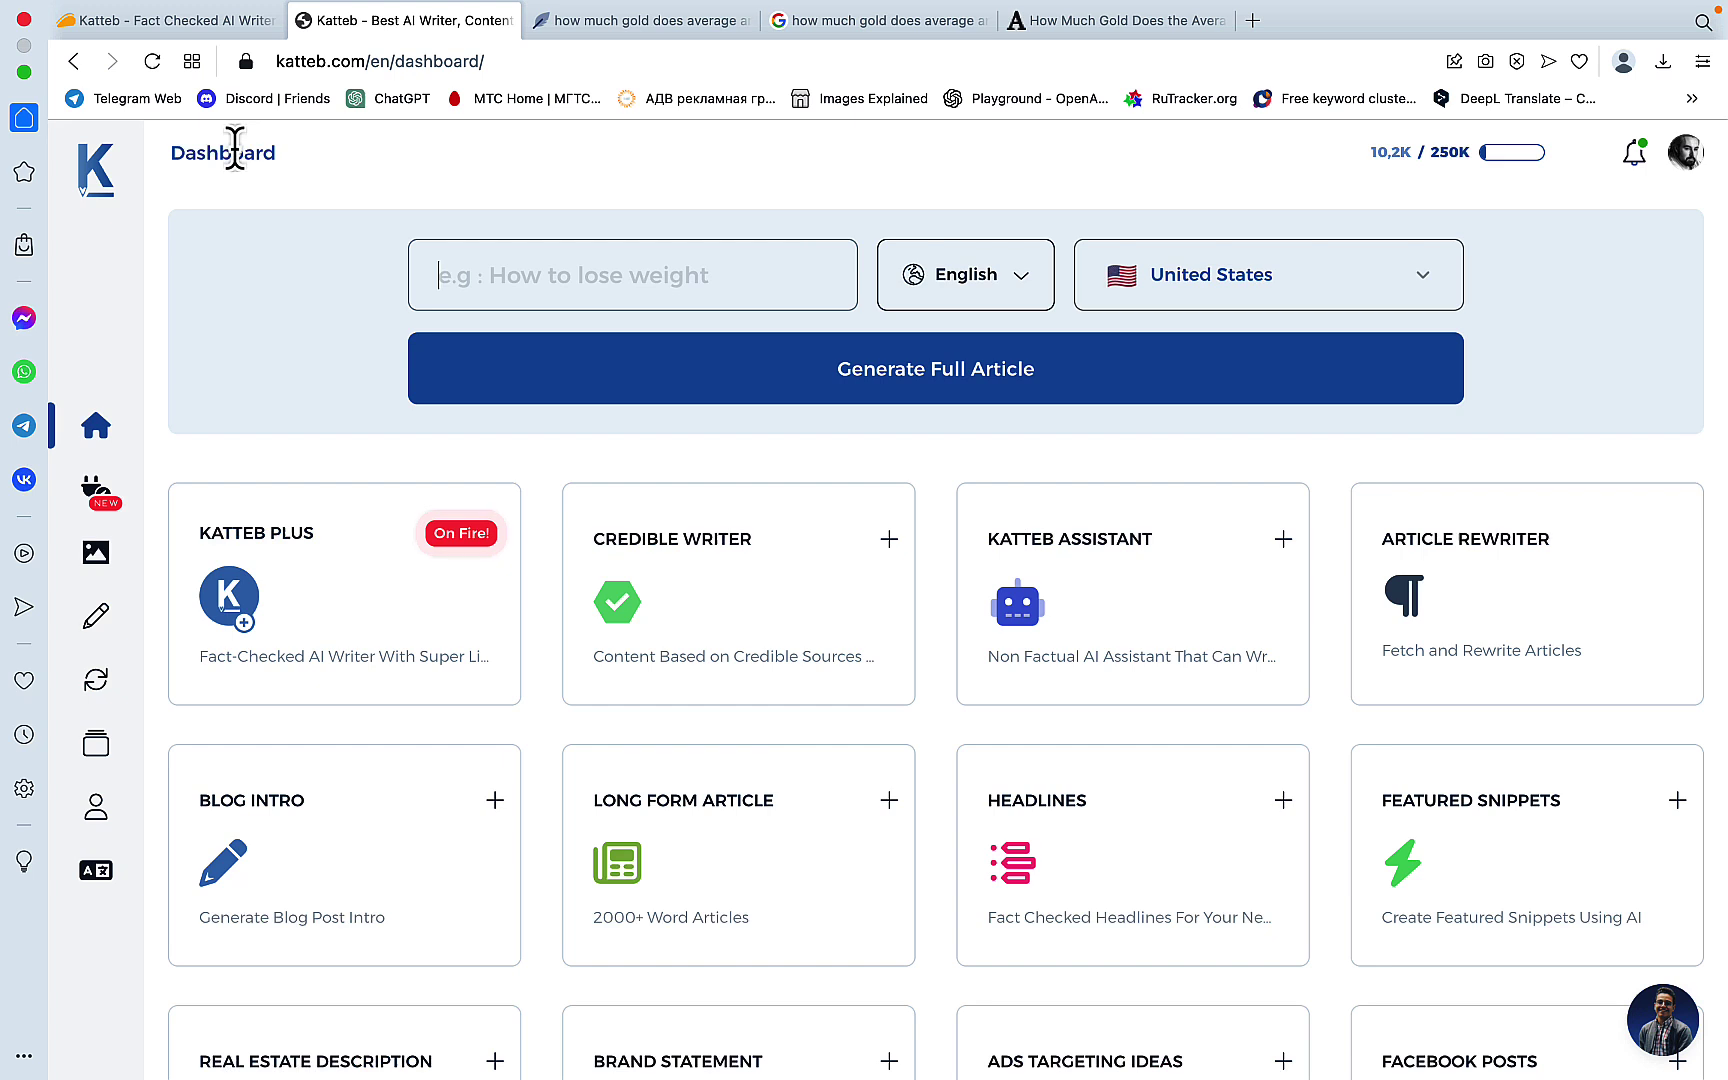
left_click(487, 272)
type("how much gold does average american own")
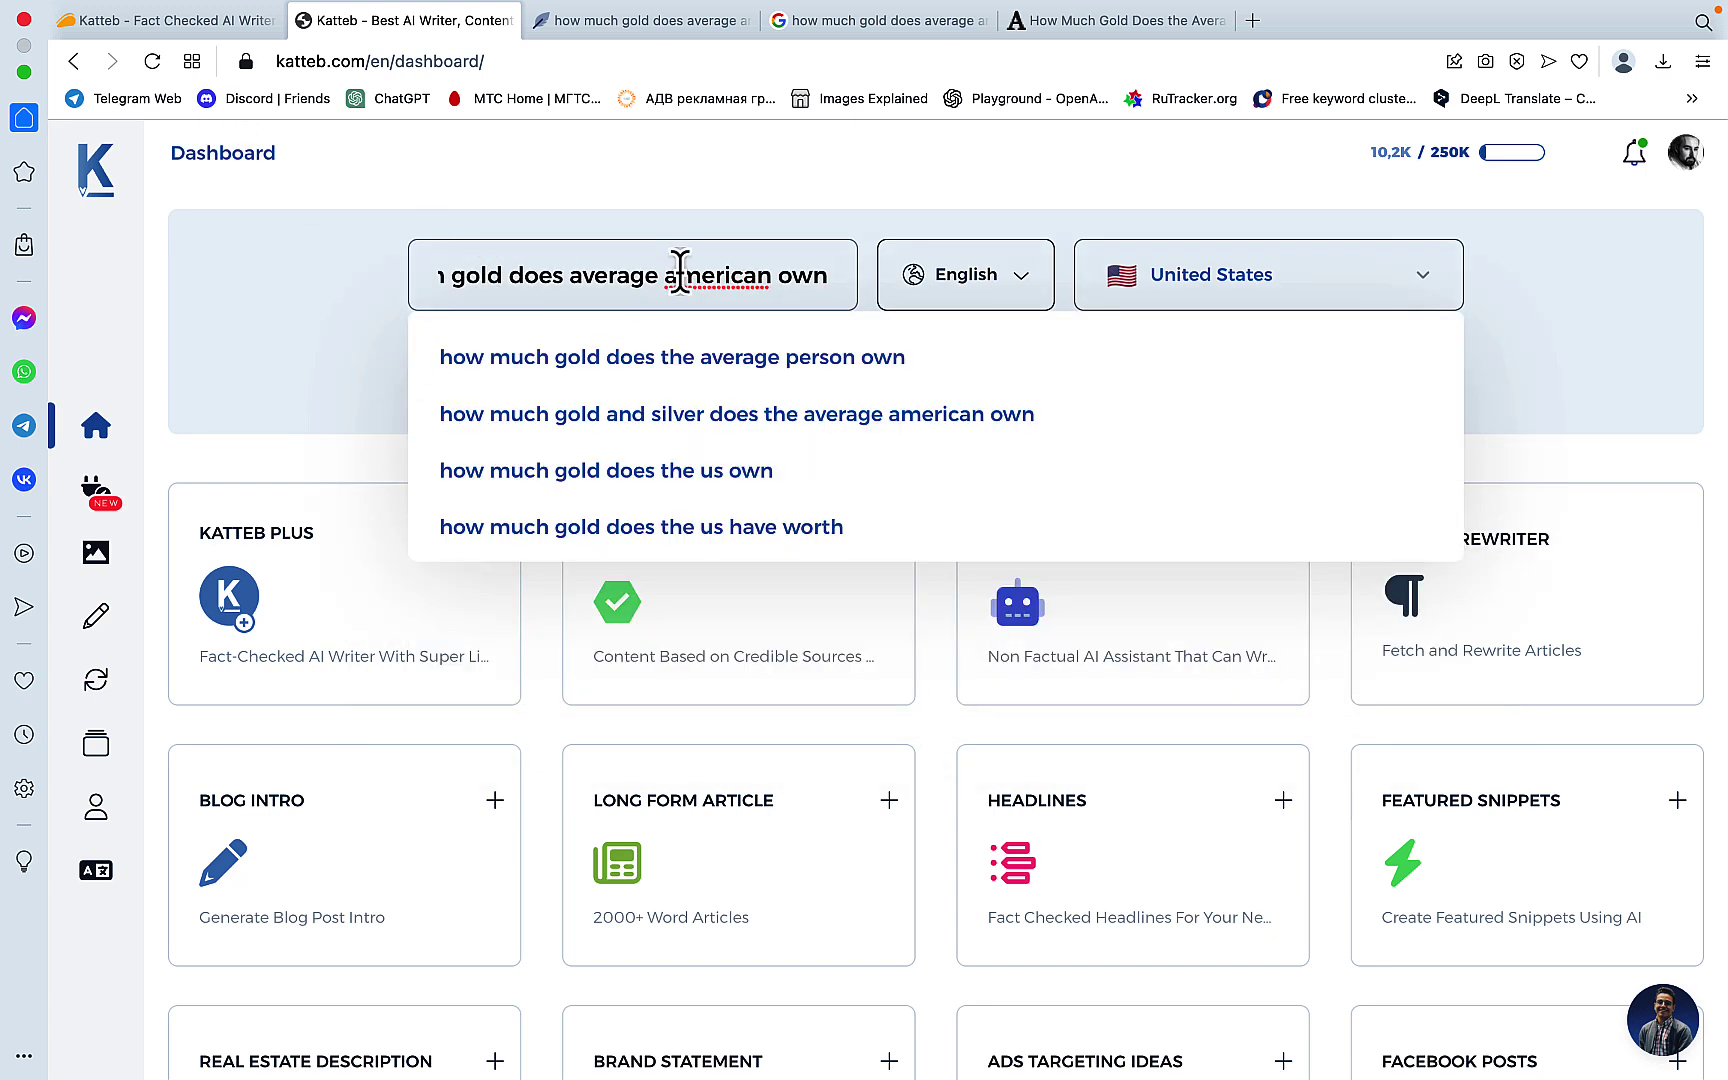
left_click(670, 272)
key("Delete")
type("A")
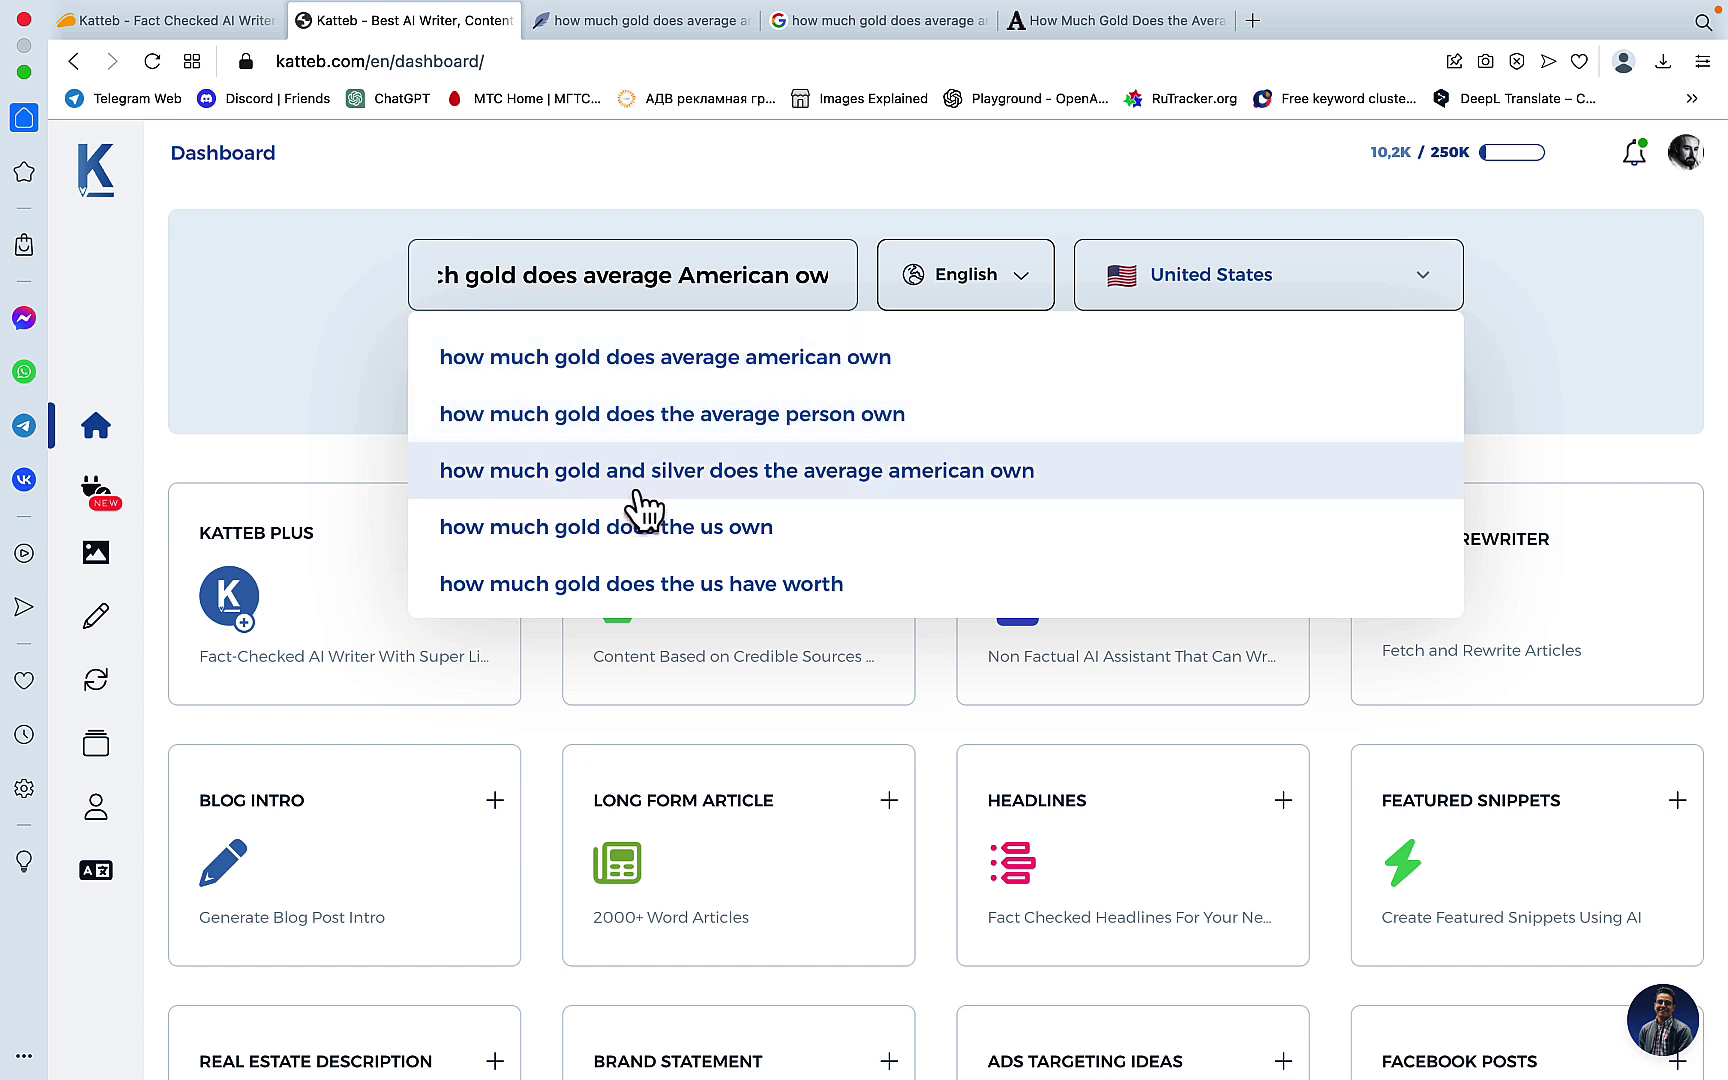
left_click(644, 362)
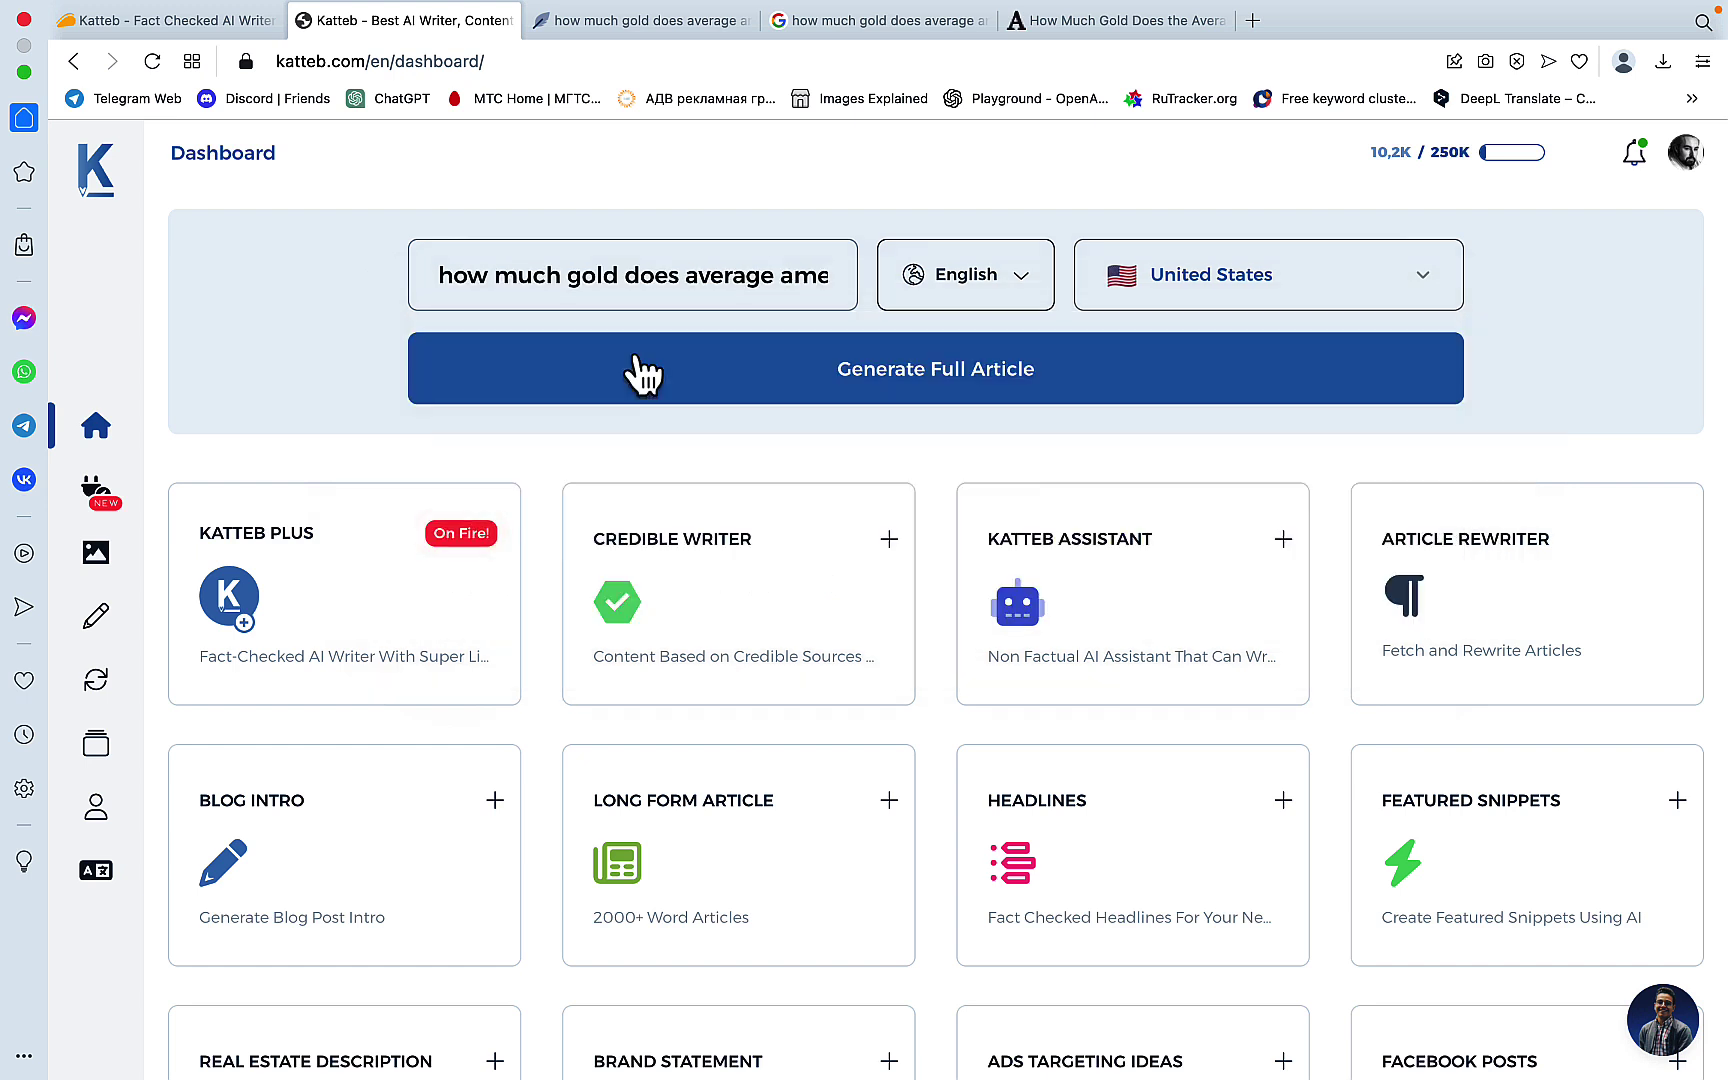
Start a full-article generation and review the proposed topic list.
left_click(794, 390)
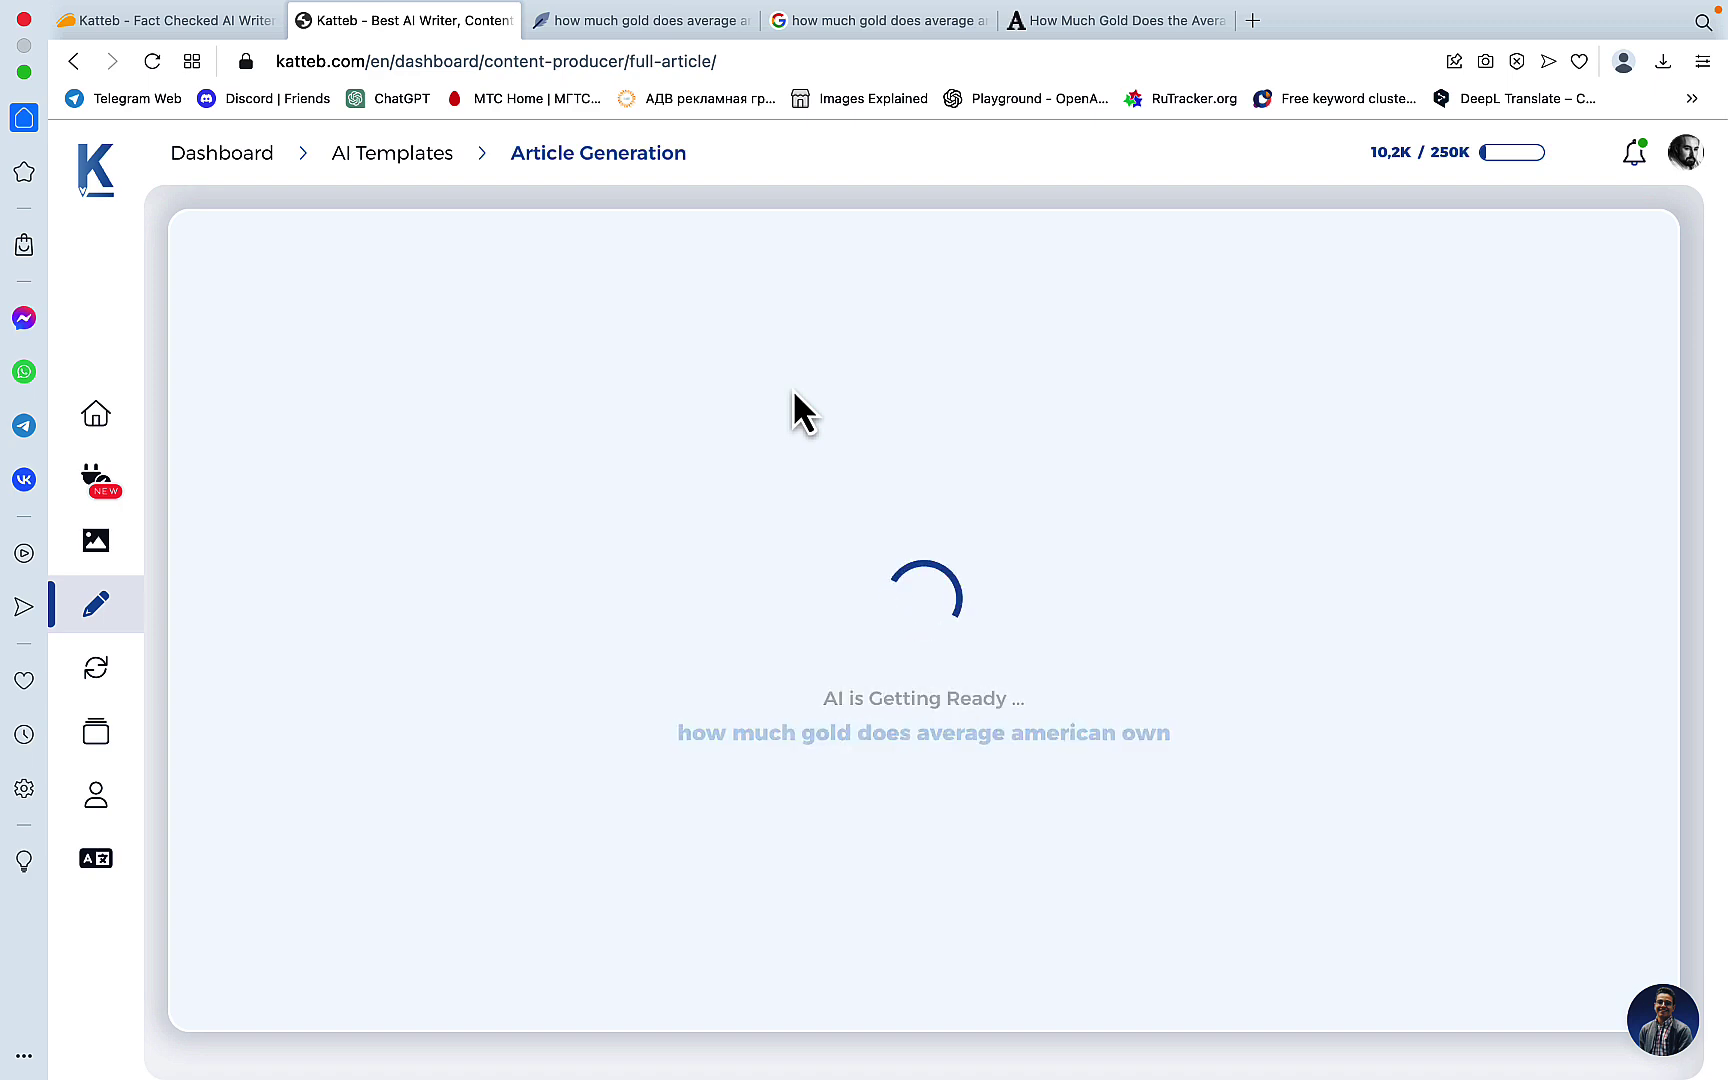
scroll(945, 432, "down", 3)
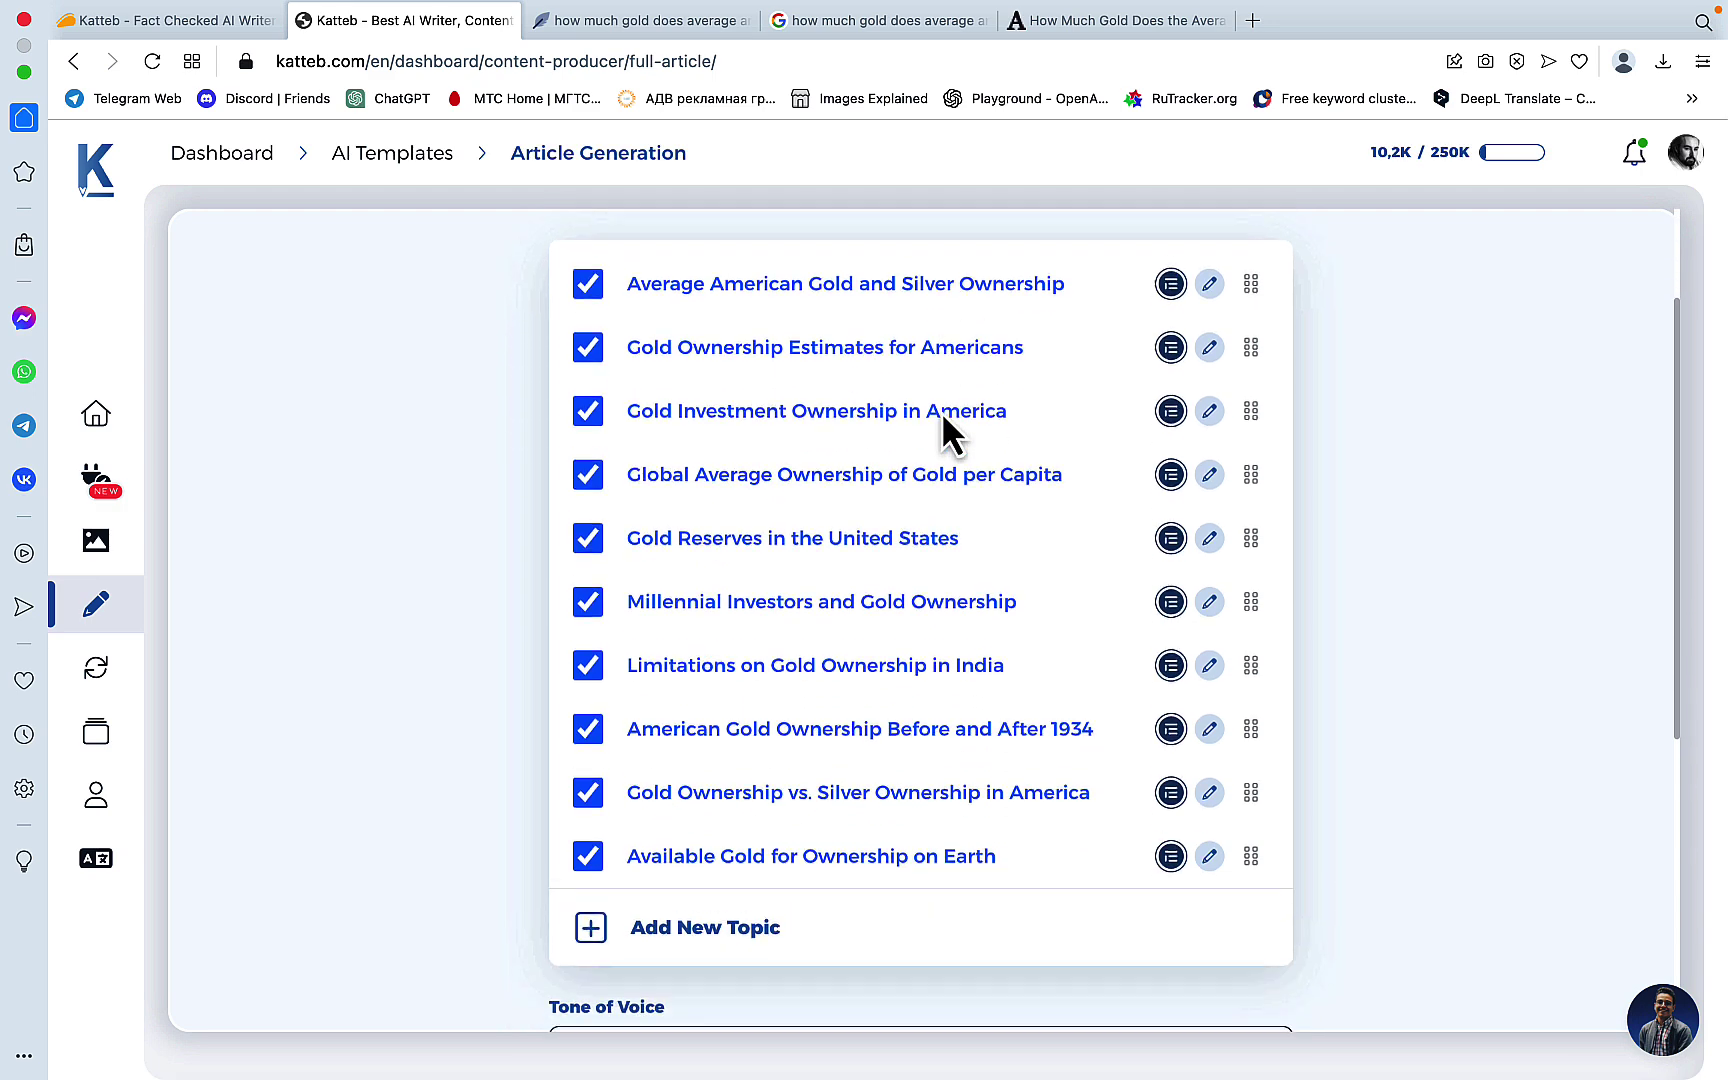
scroll(945, 432, "up", 2)
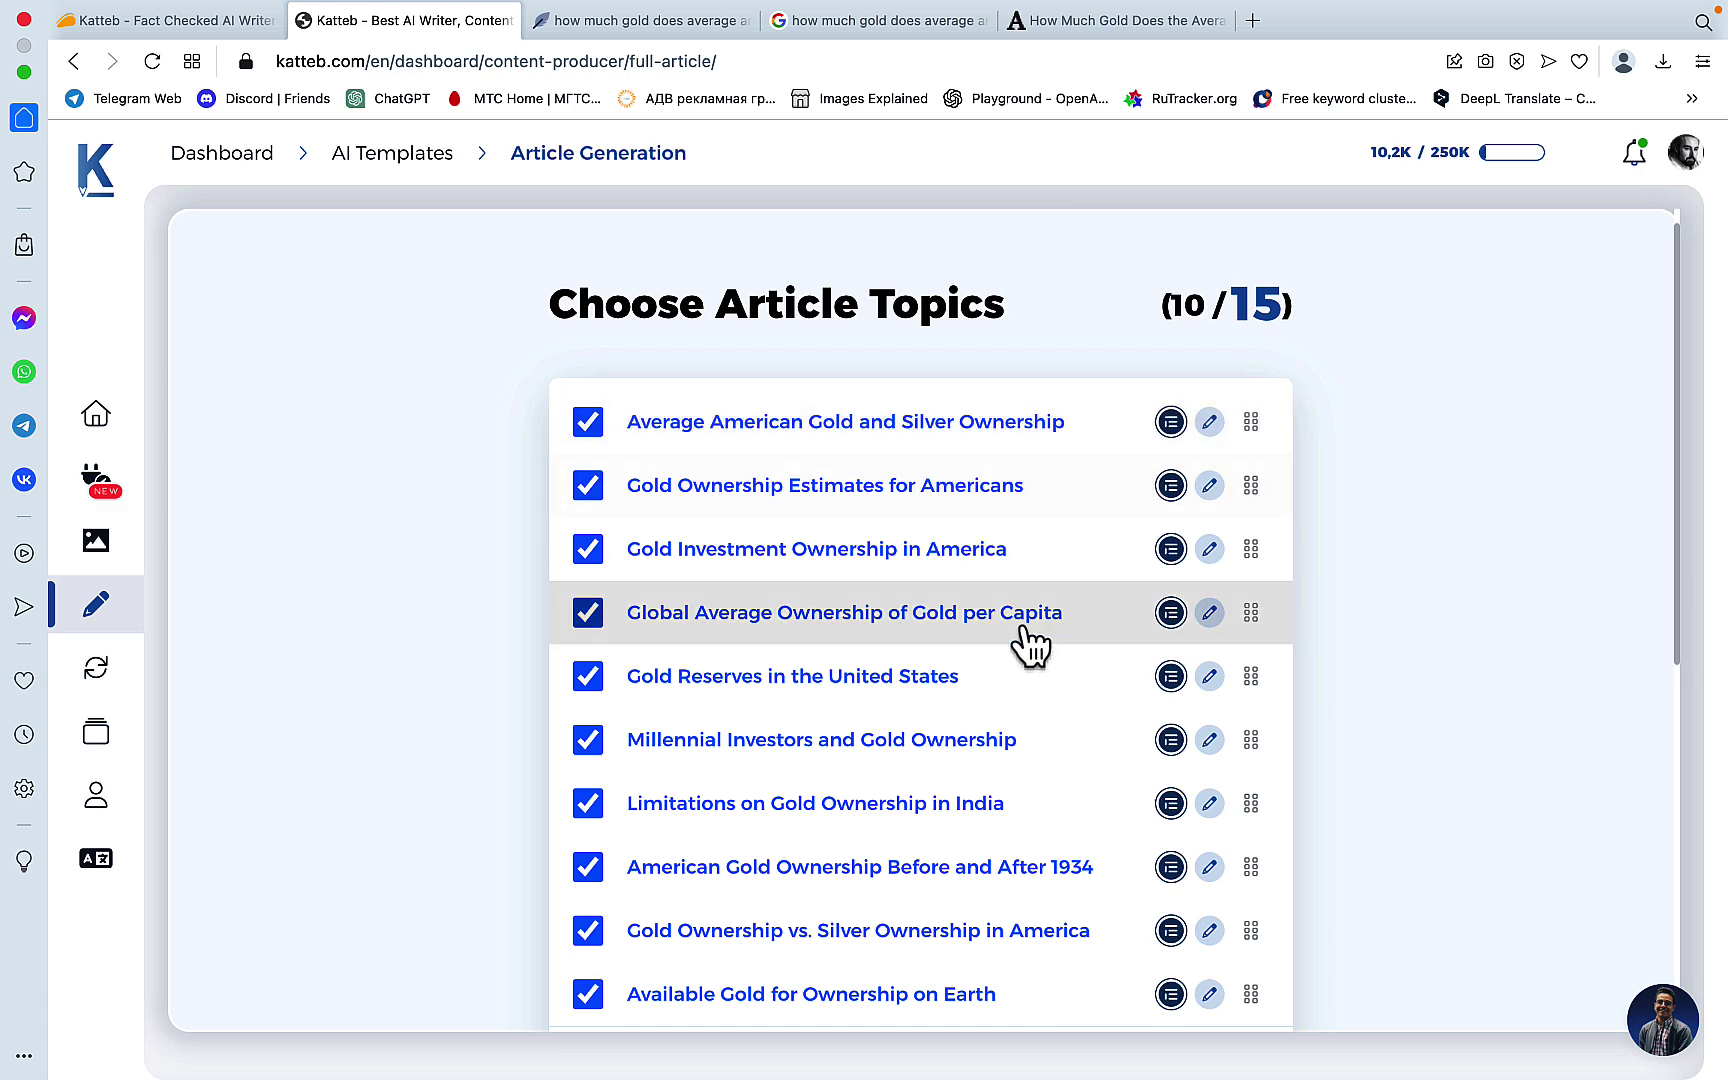
scroll(1028, 644, "down", 2)
scroll(1028, 644, "up", 1)
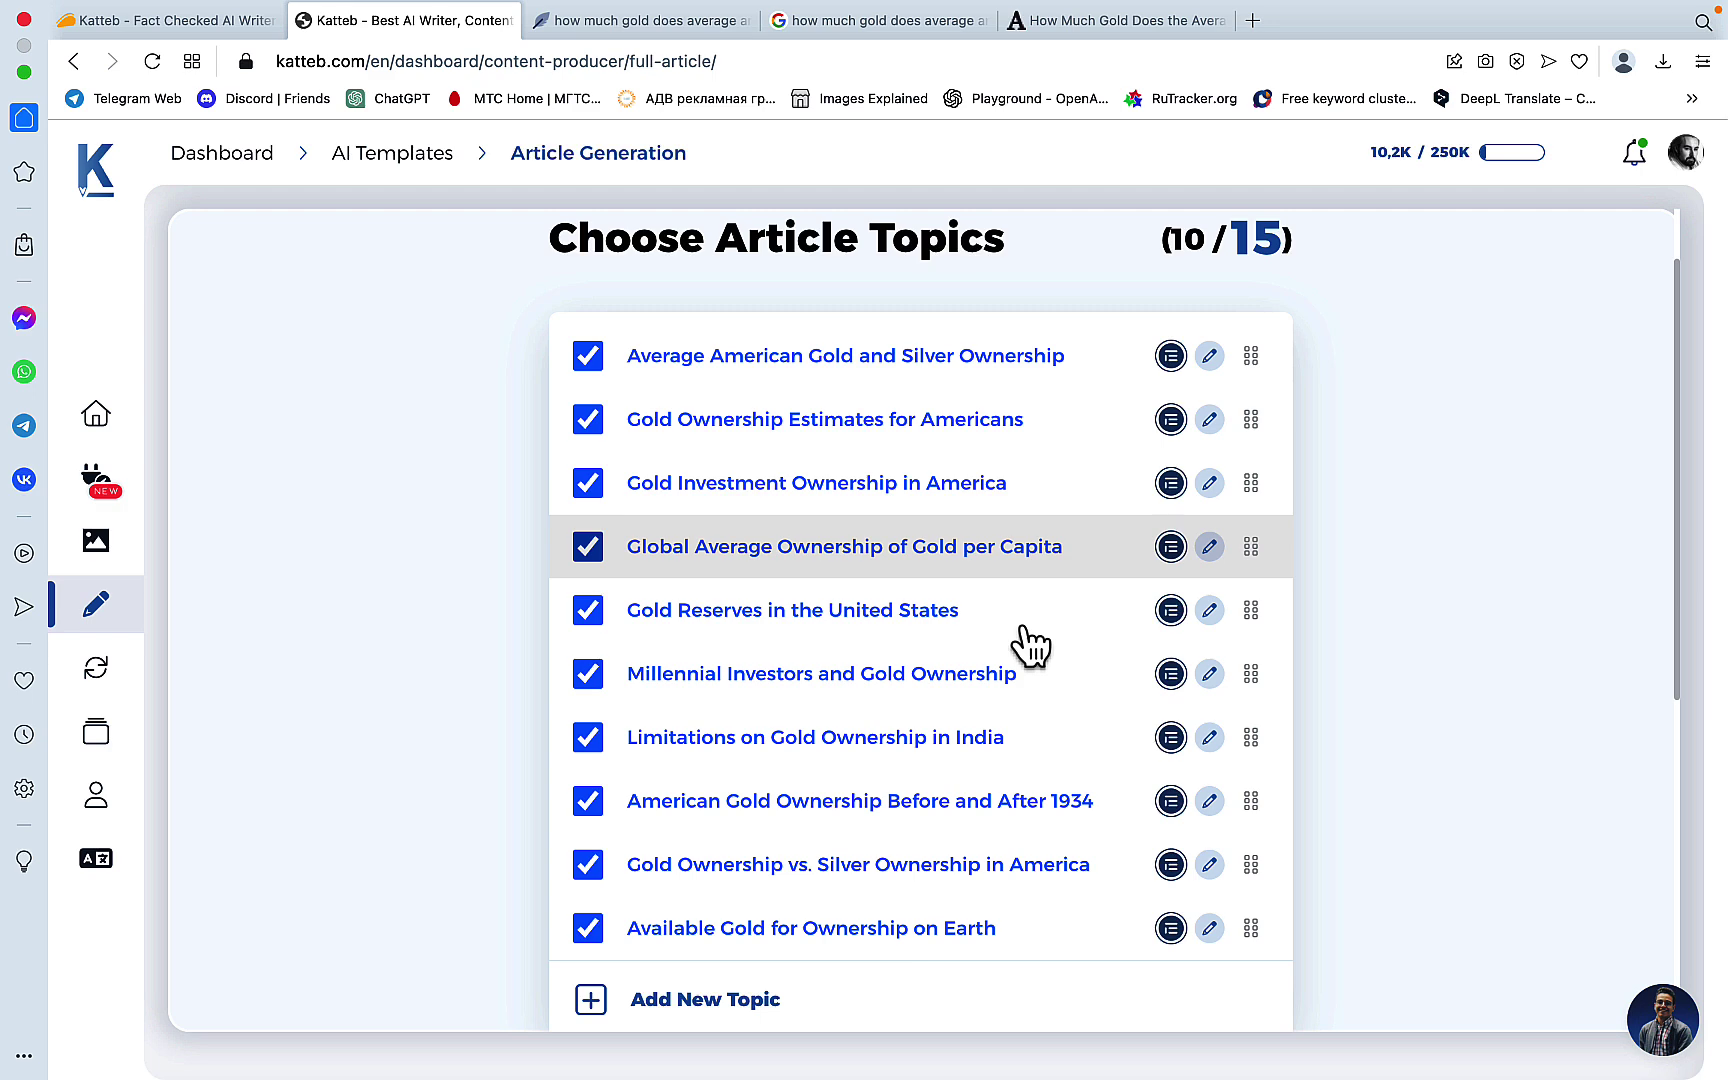
Add 'how much gold does average American own' as a manual topic.
left_click(666, 22)
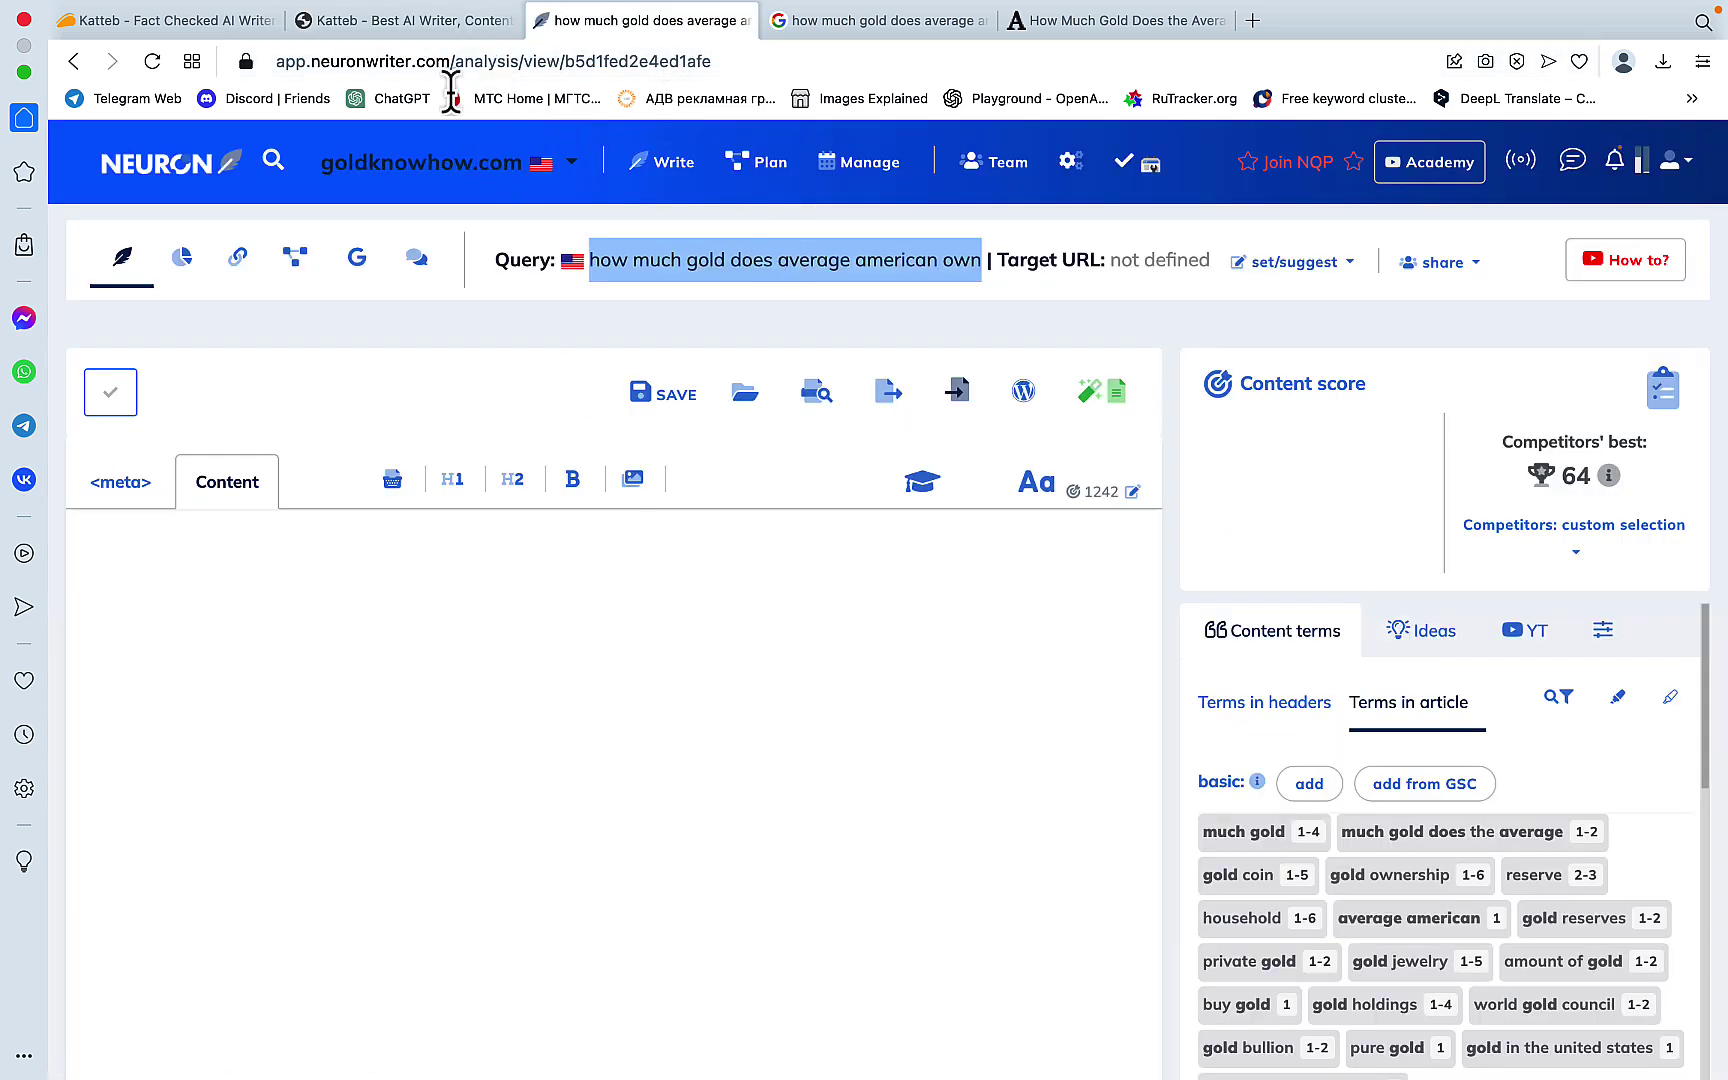
left_click(425, 20)
scroll(605, 575, "down", 5)
left_click(598, 600)
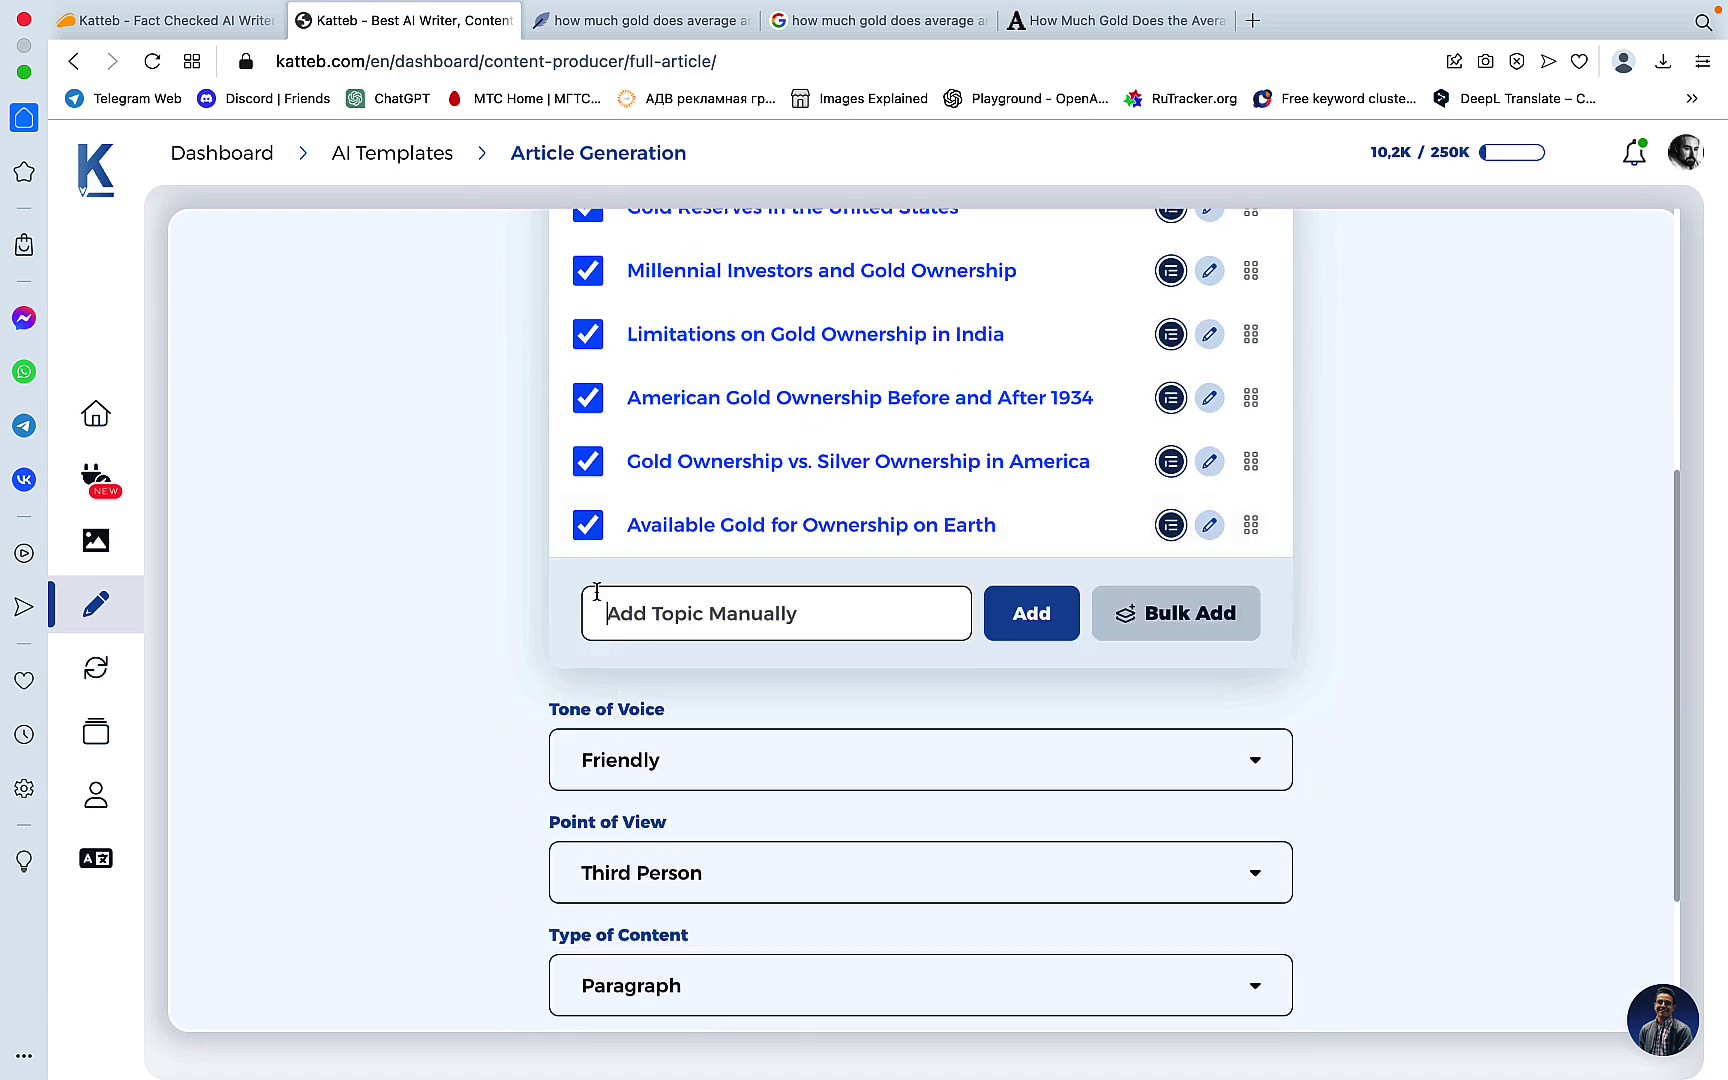
type("how much gold does average american own")
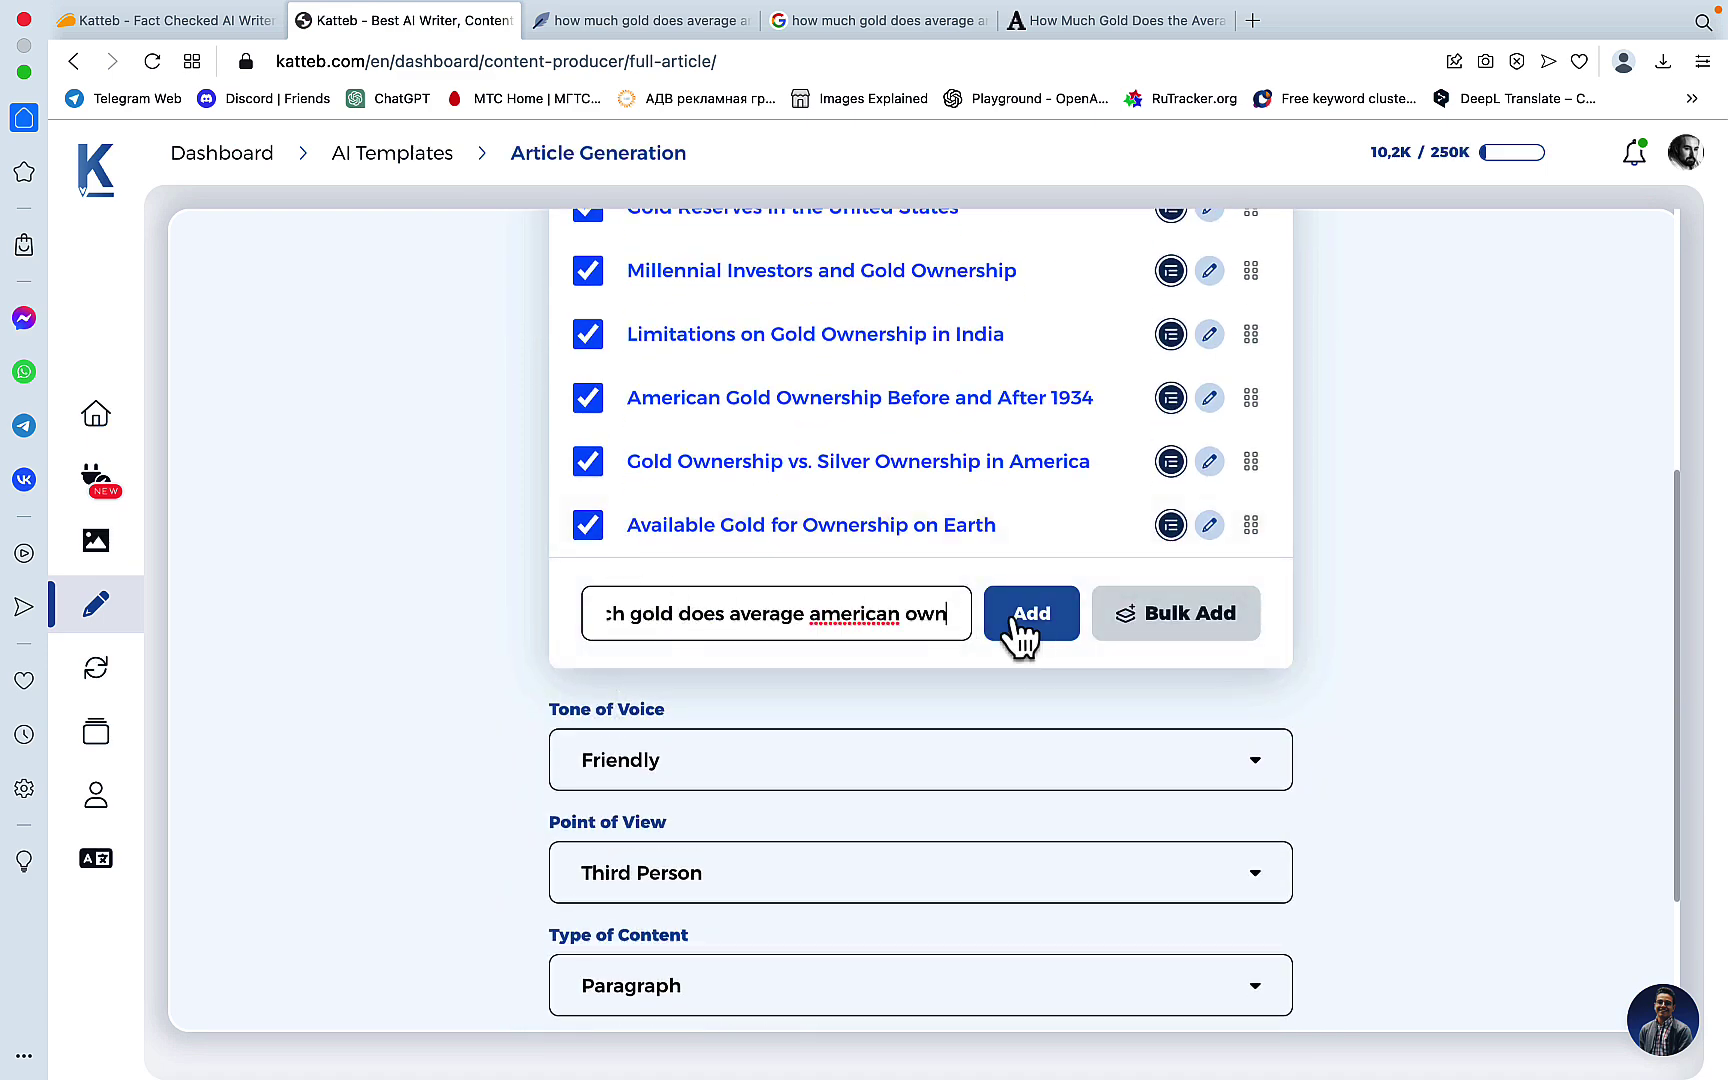
key("BackSpace")
type("A")
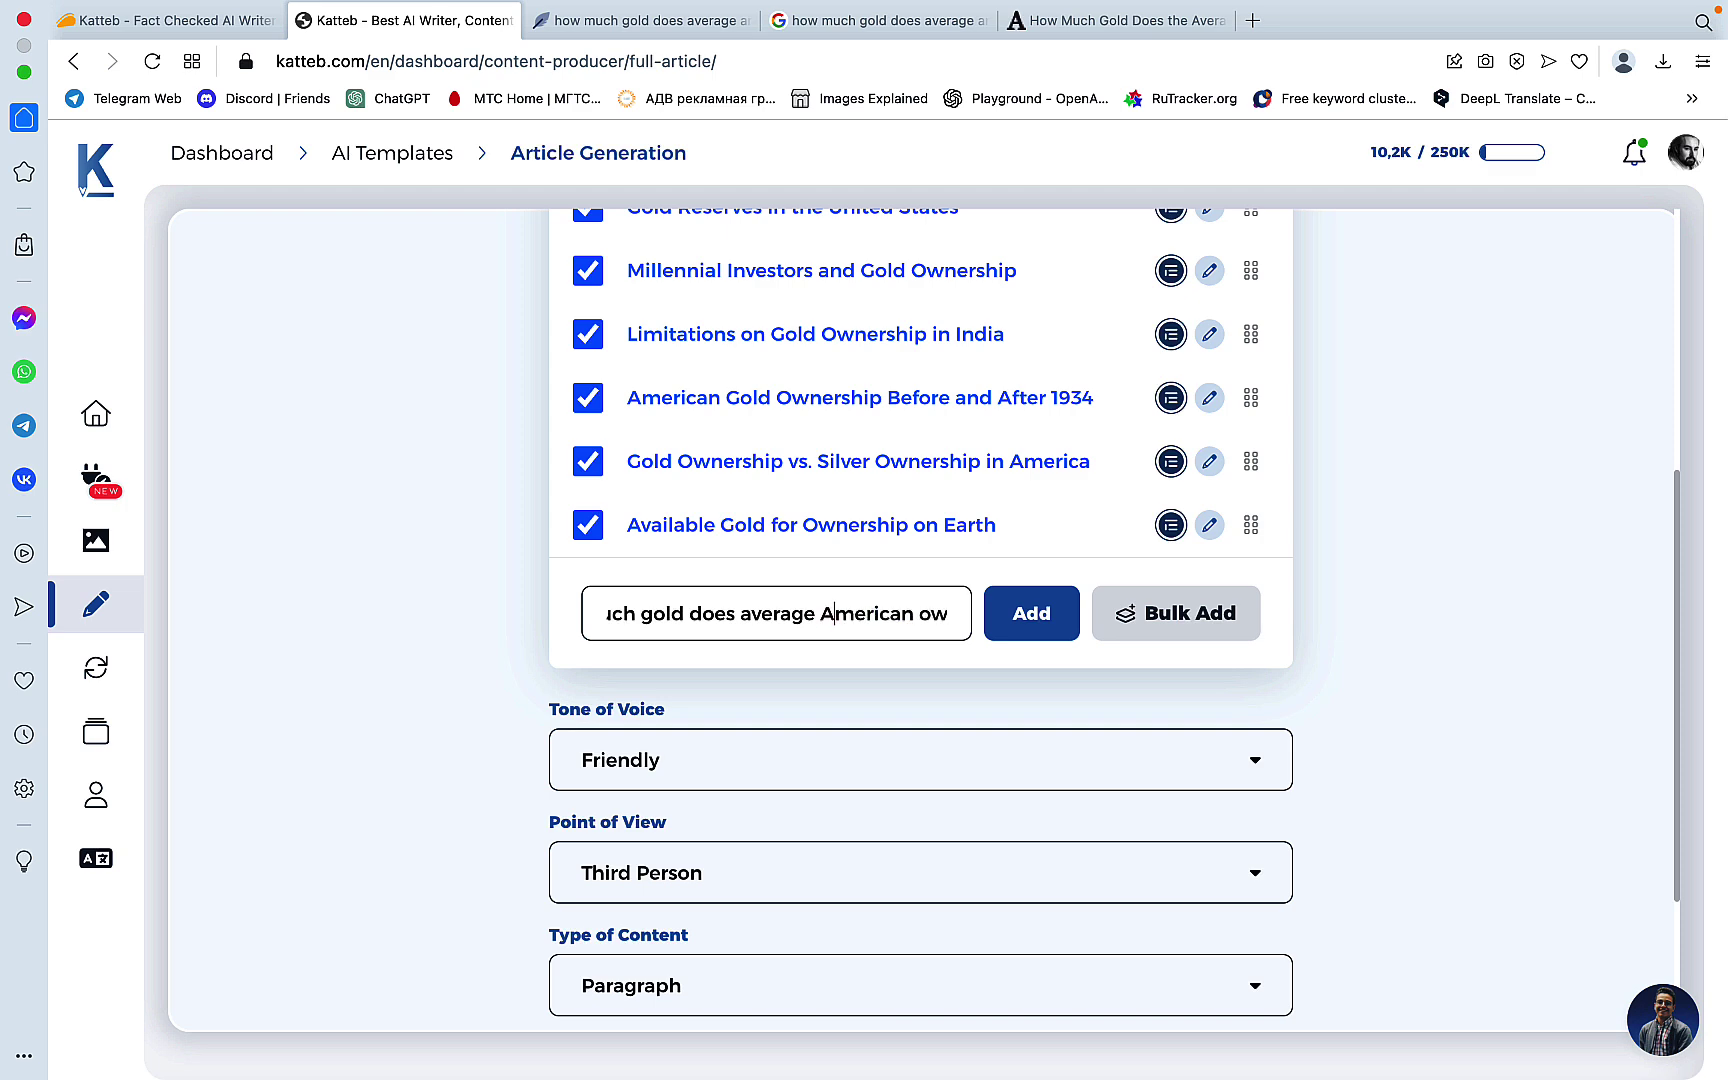
left_click(1049, 617)
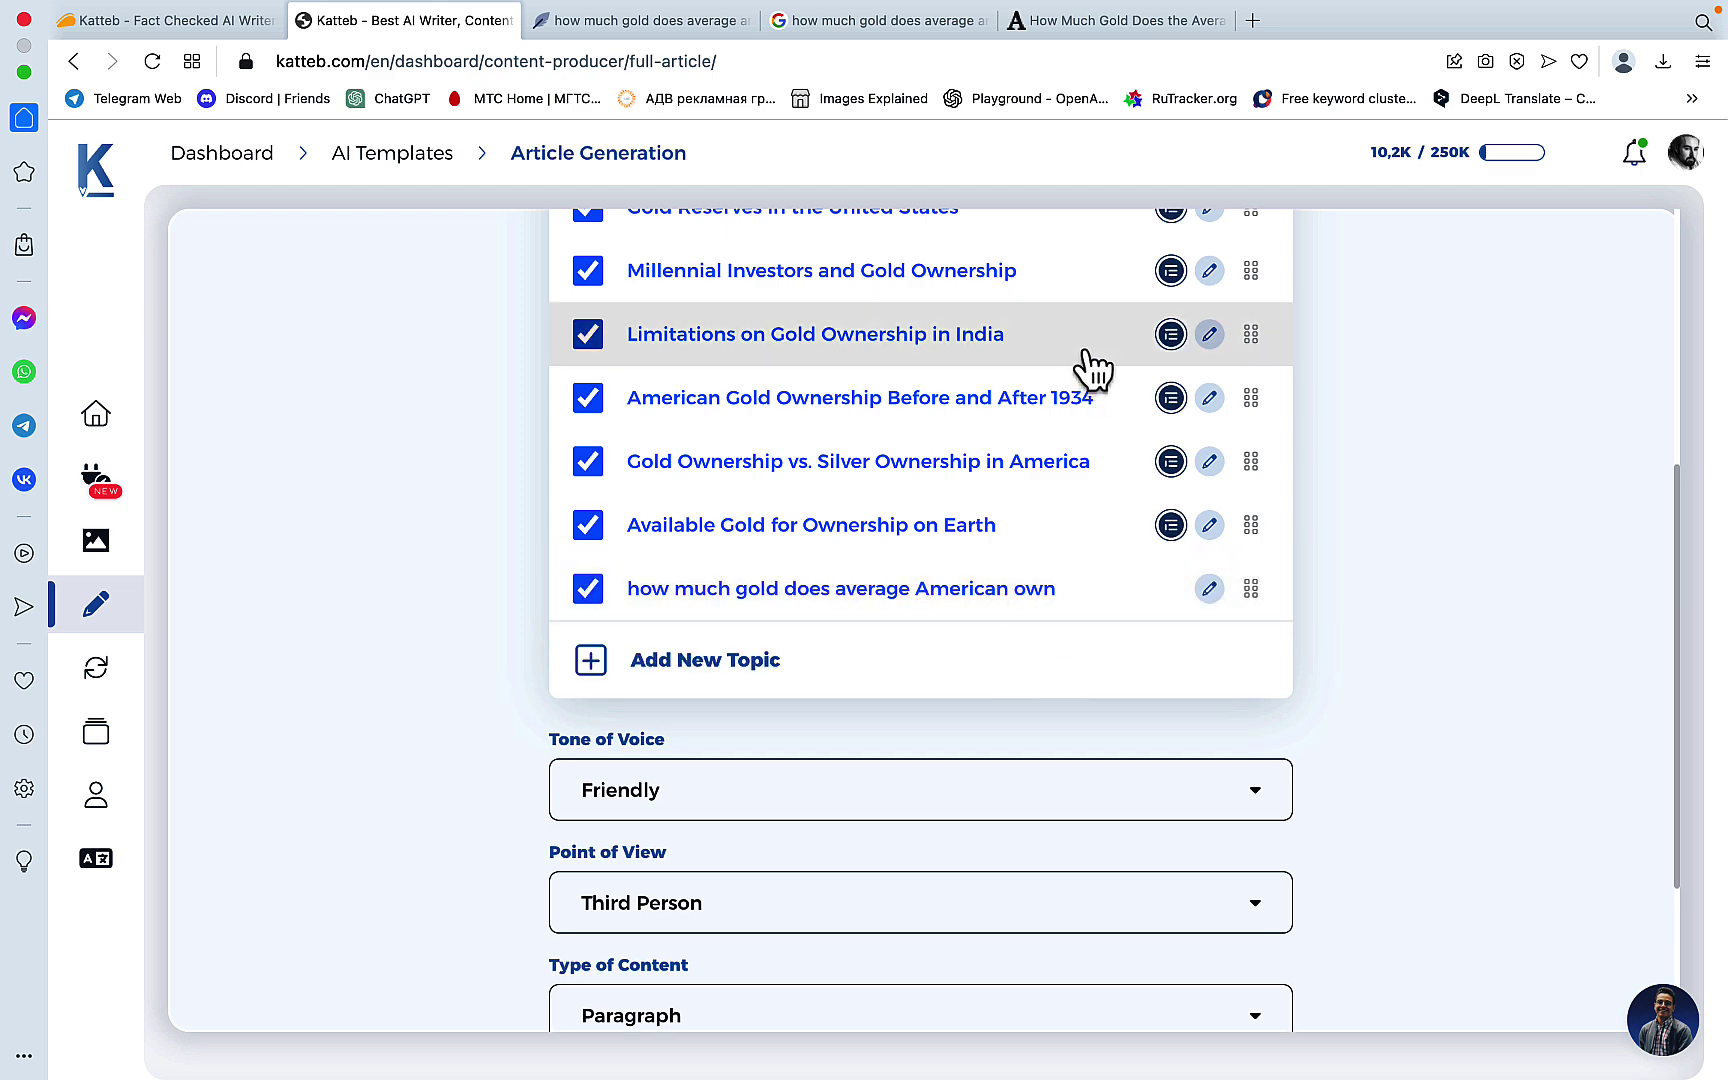
Move the new topic to third place, set tone to Professional, and generate the article.
scroll(1085, 367, "up", 5)
left_click_drag(835, 928, 852, 436)
scroll(886, 528, "down", 6)
left_click(886, 528)
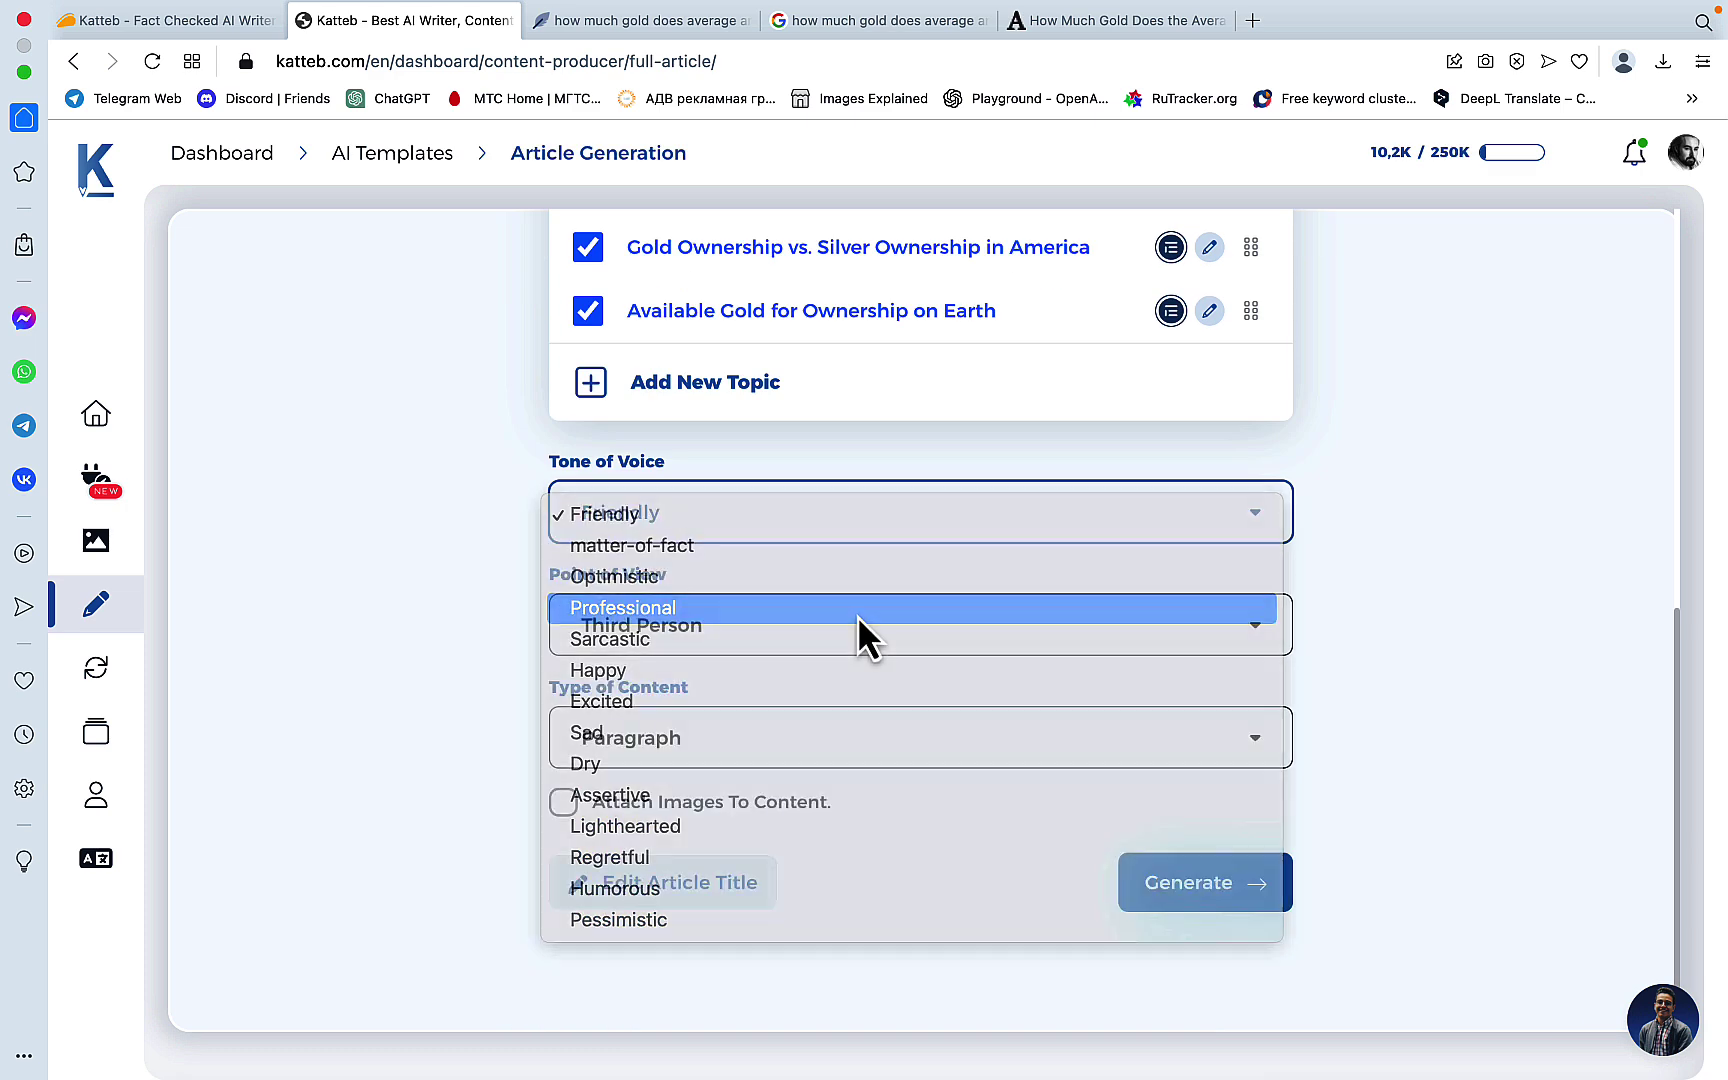
left_click(857, 616)
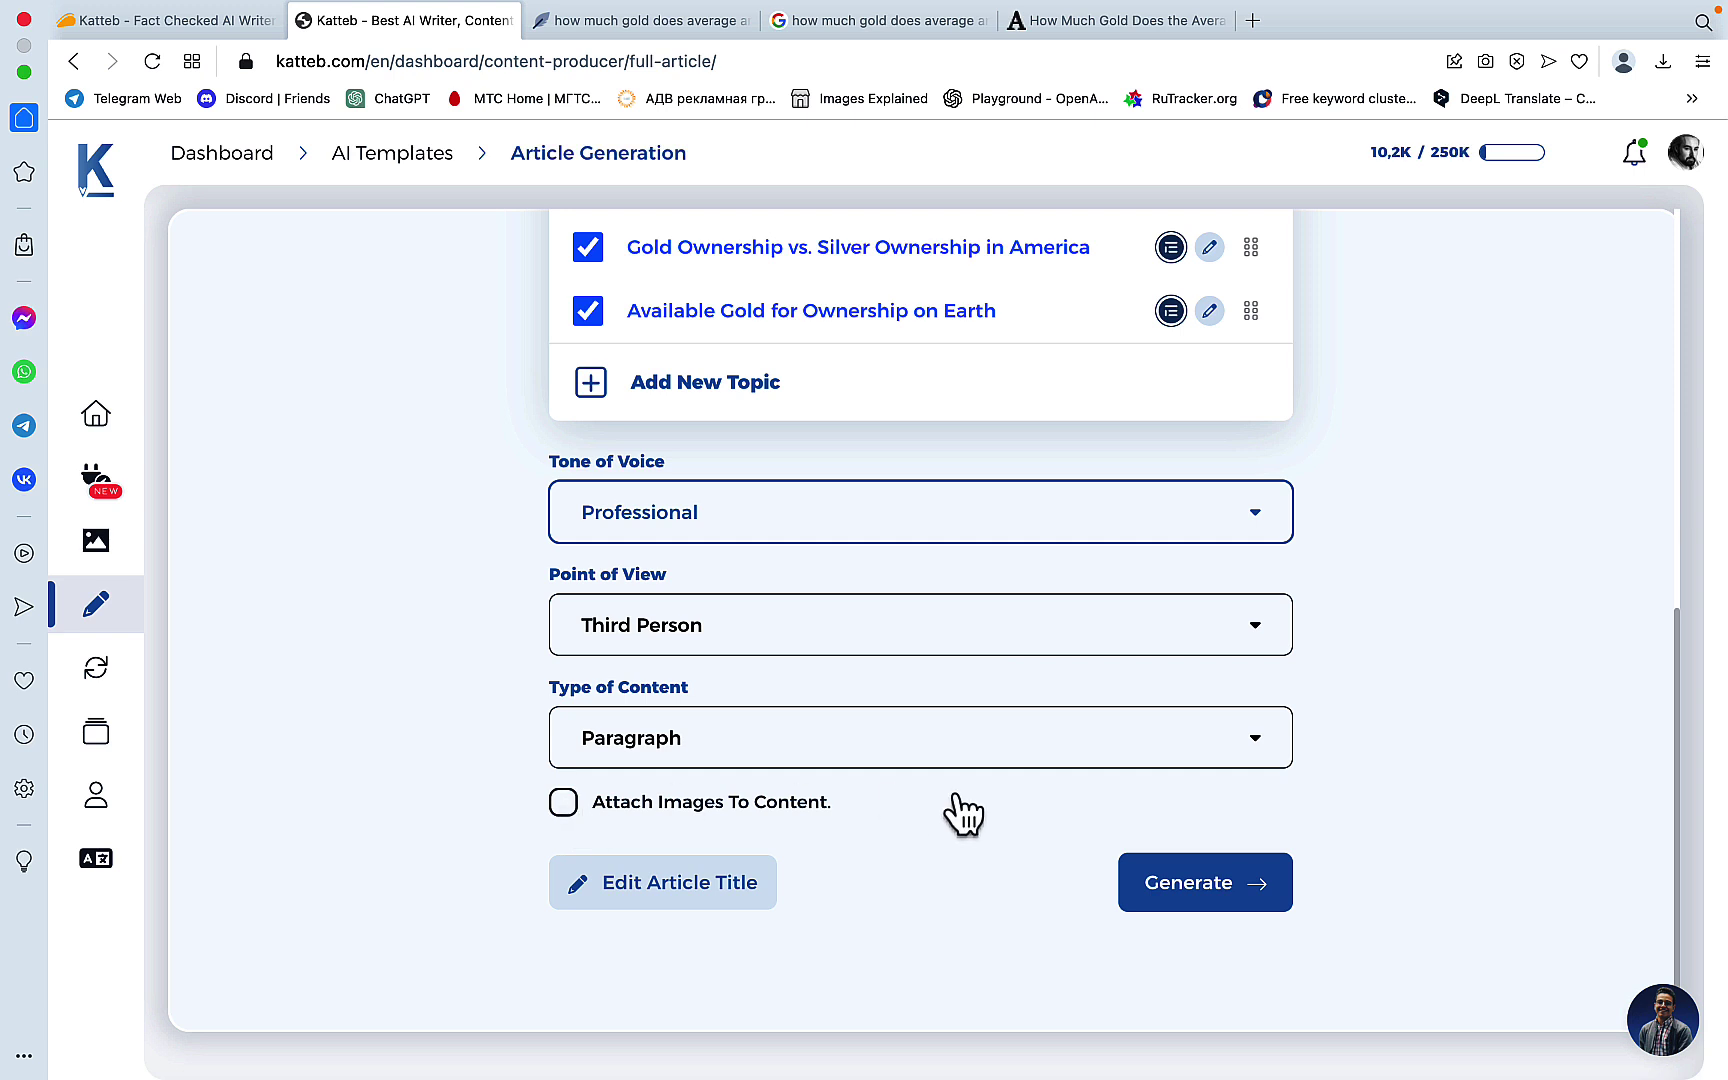
left_click(1210, 890)
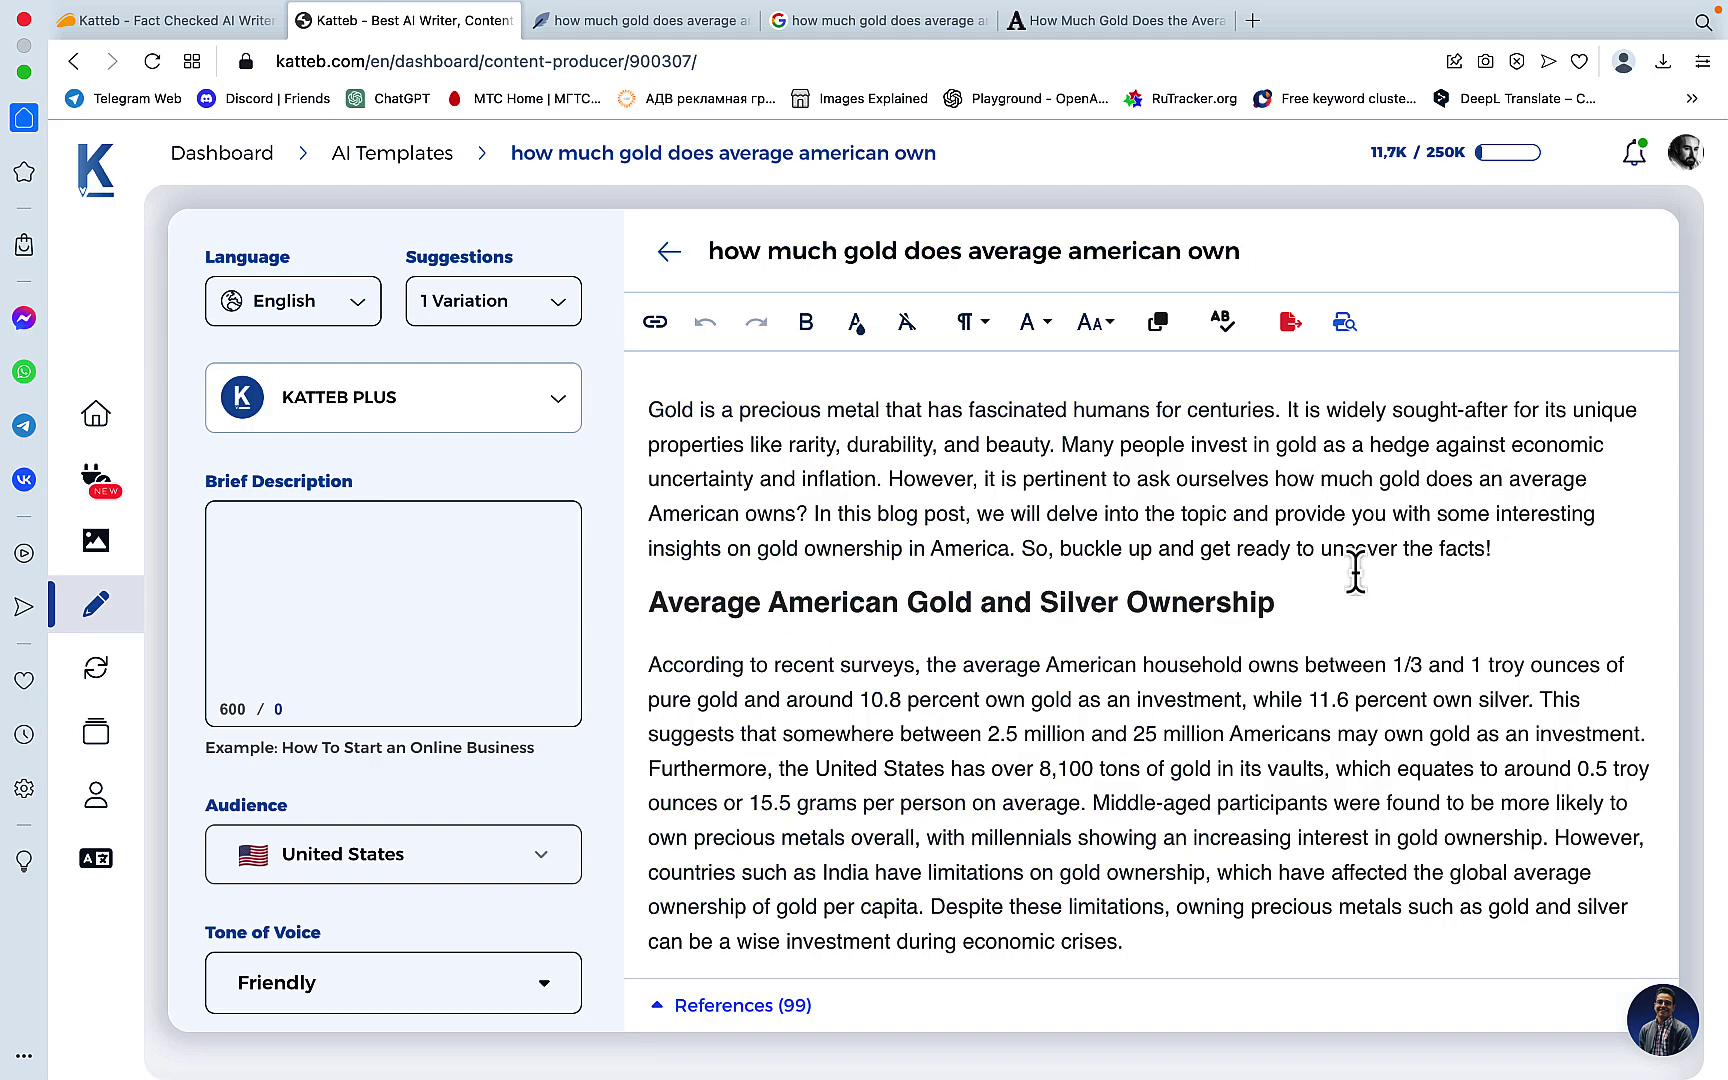
Review the article and its 99 references, then select all the article text.
scroll(1355, 571, "down", 5)
scroll(1355, 571, "up", 5)
scroll(1400, 648, "down", 10)
left_click(705, 1003)
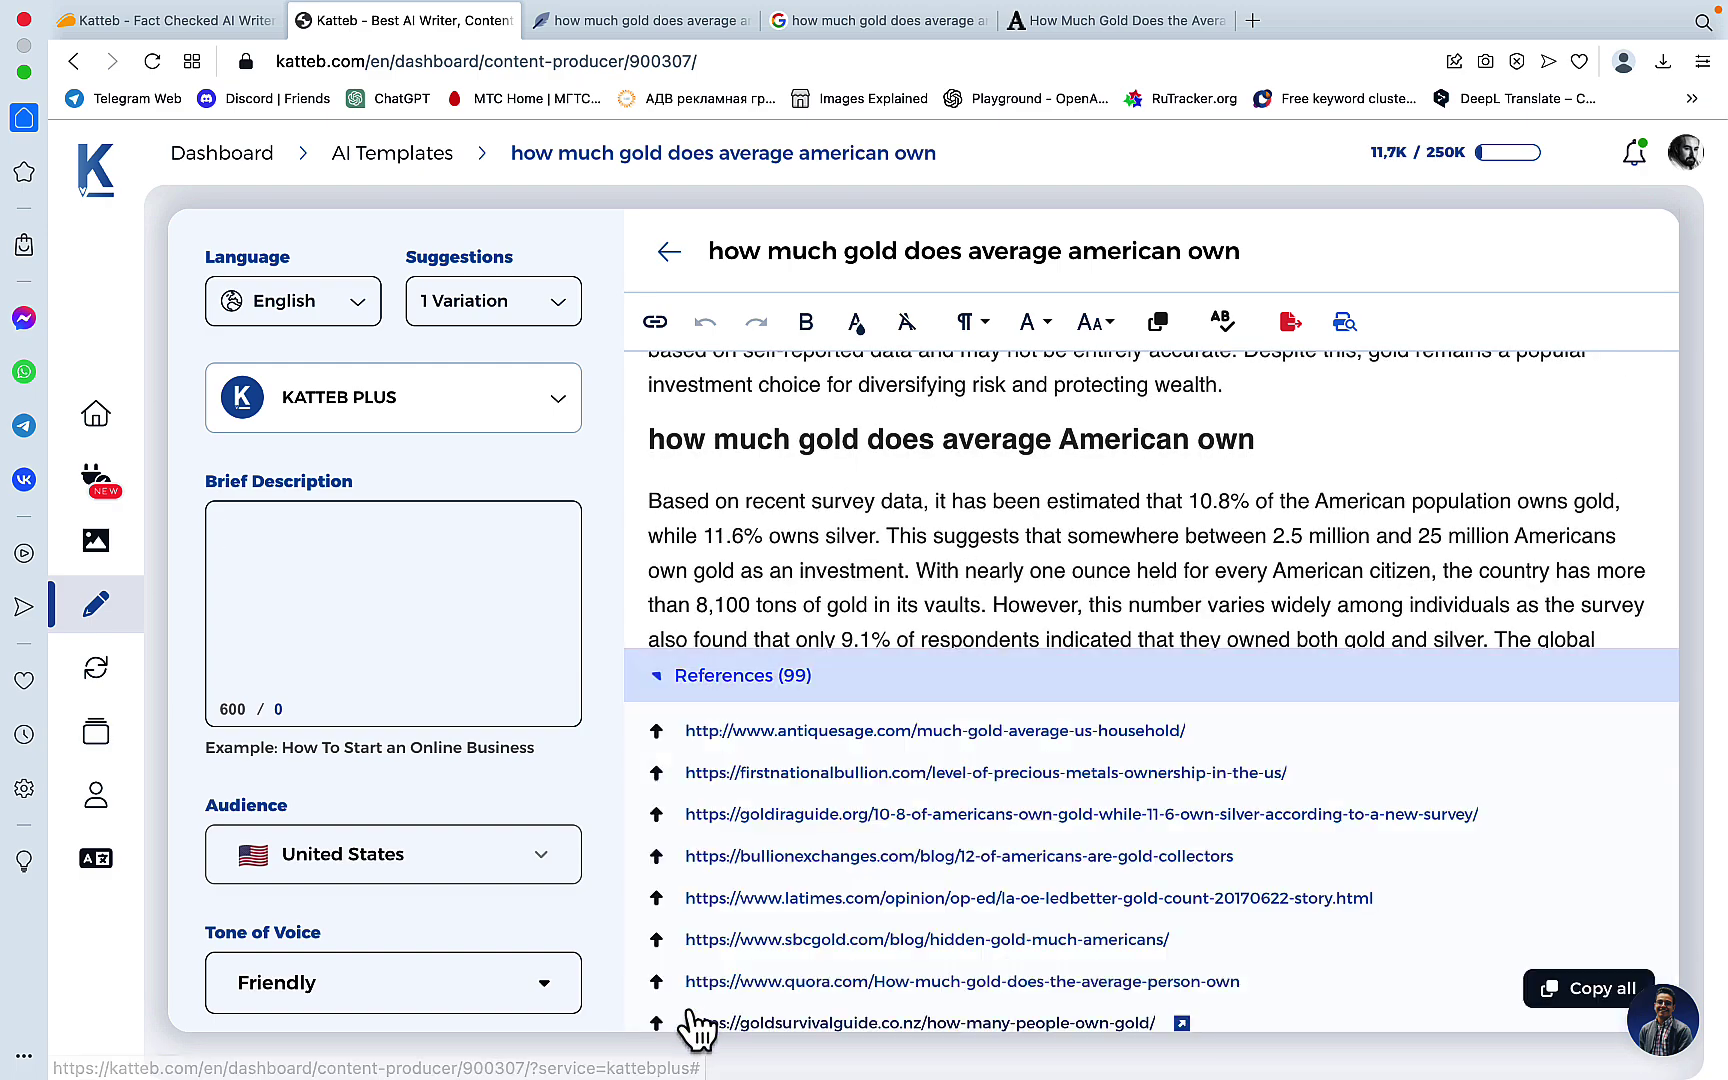
left_click(712, 676)
scroll(1003, 670, "down", 15)
scroll(1033, 630, "down", 5)
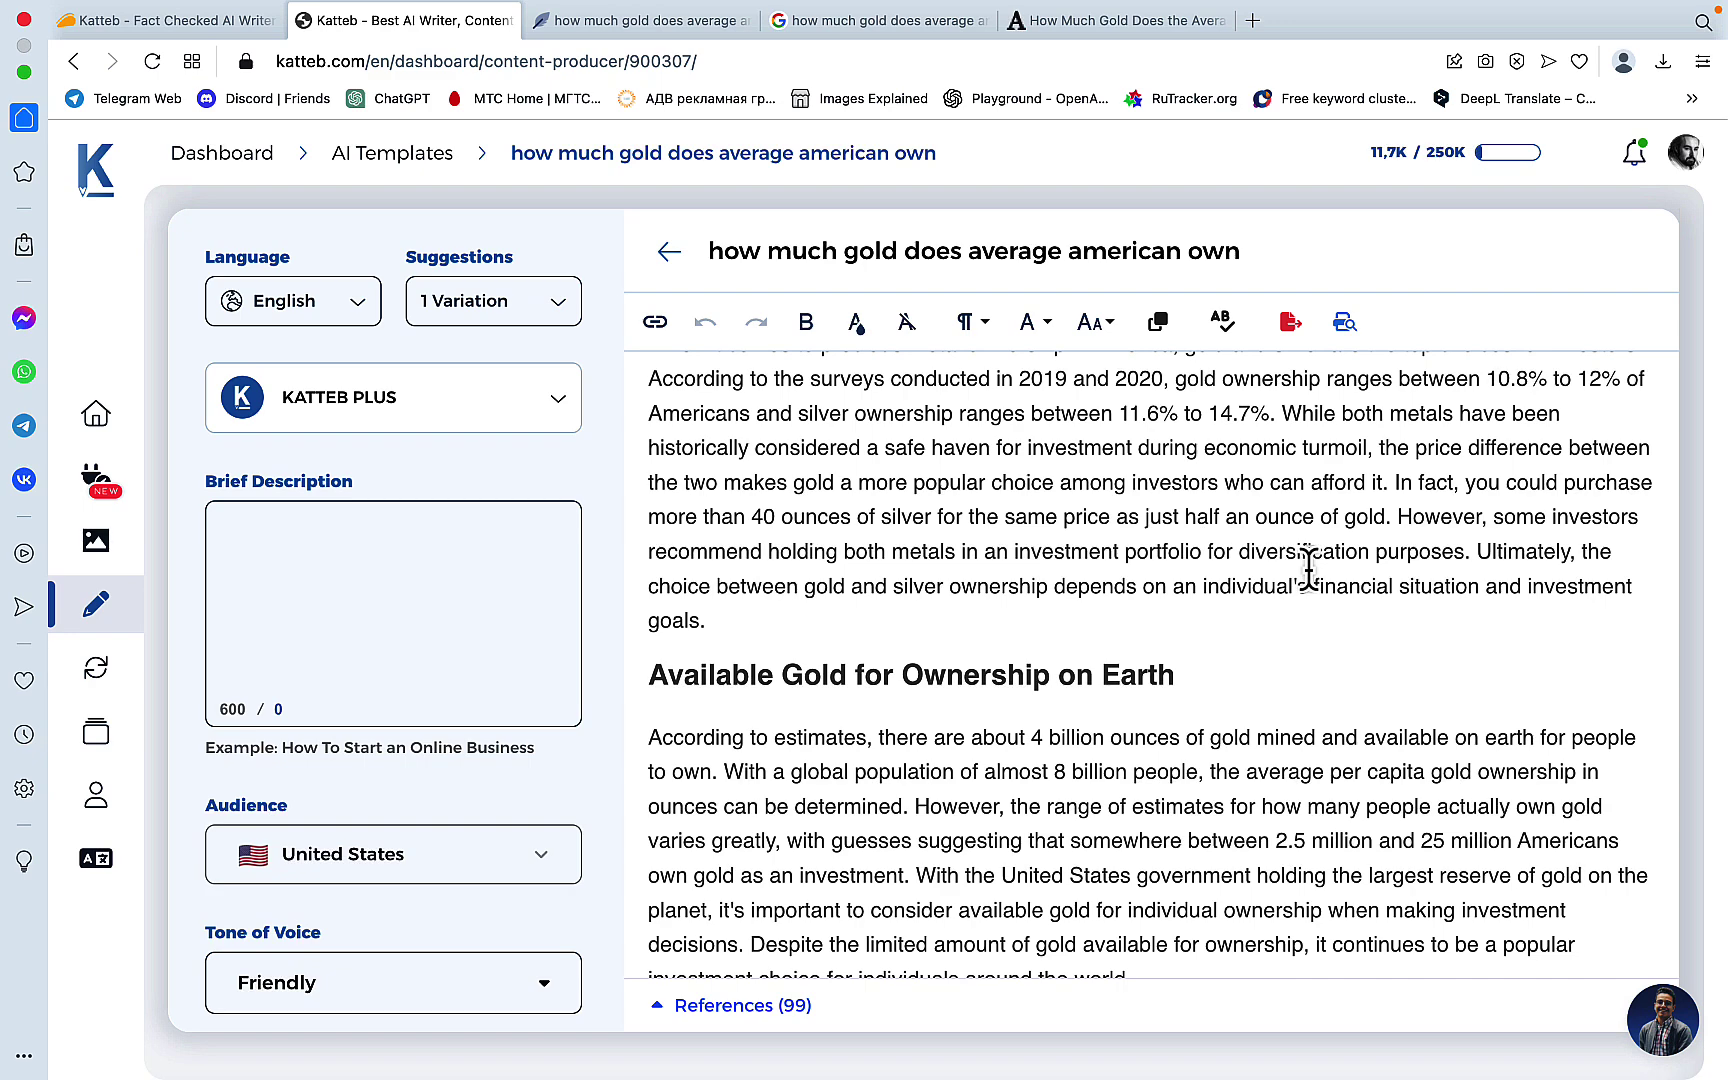
key("ctrl+a")
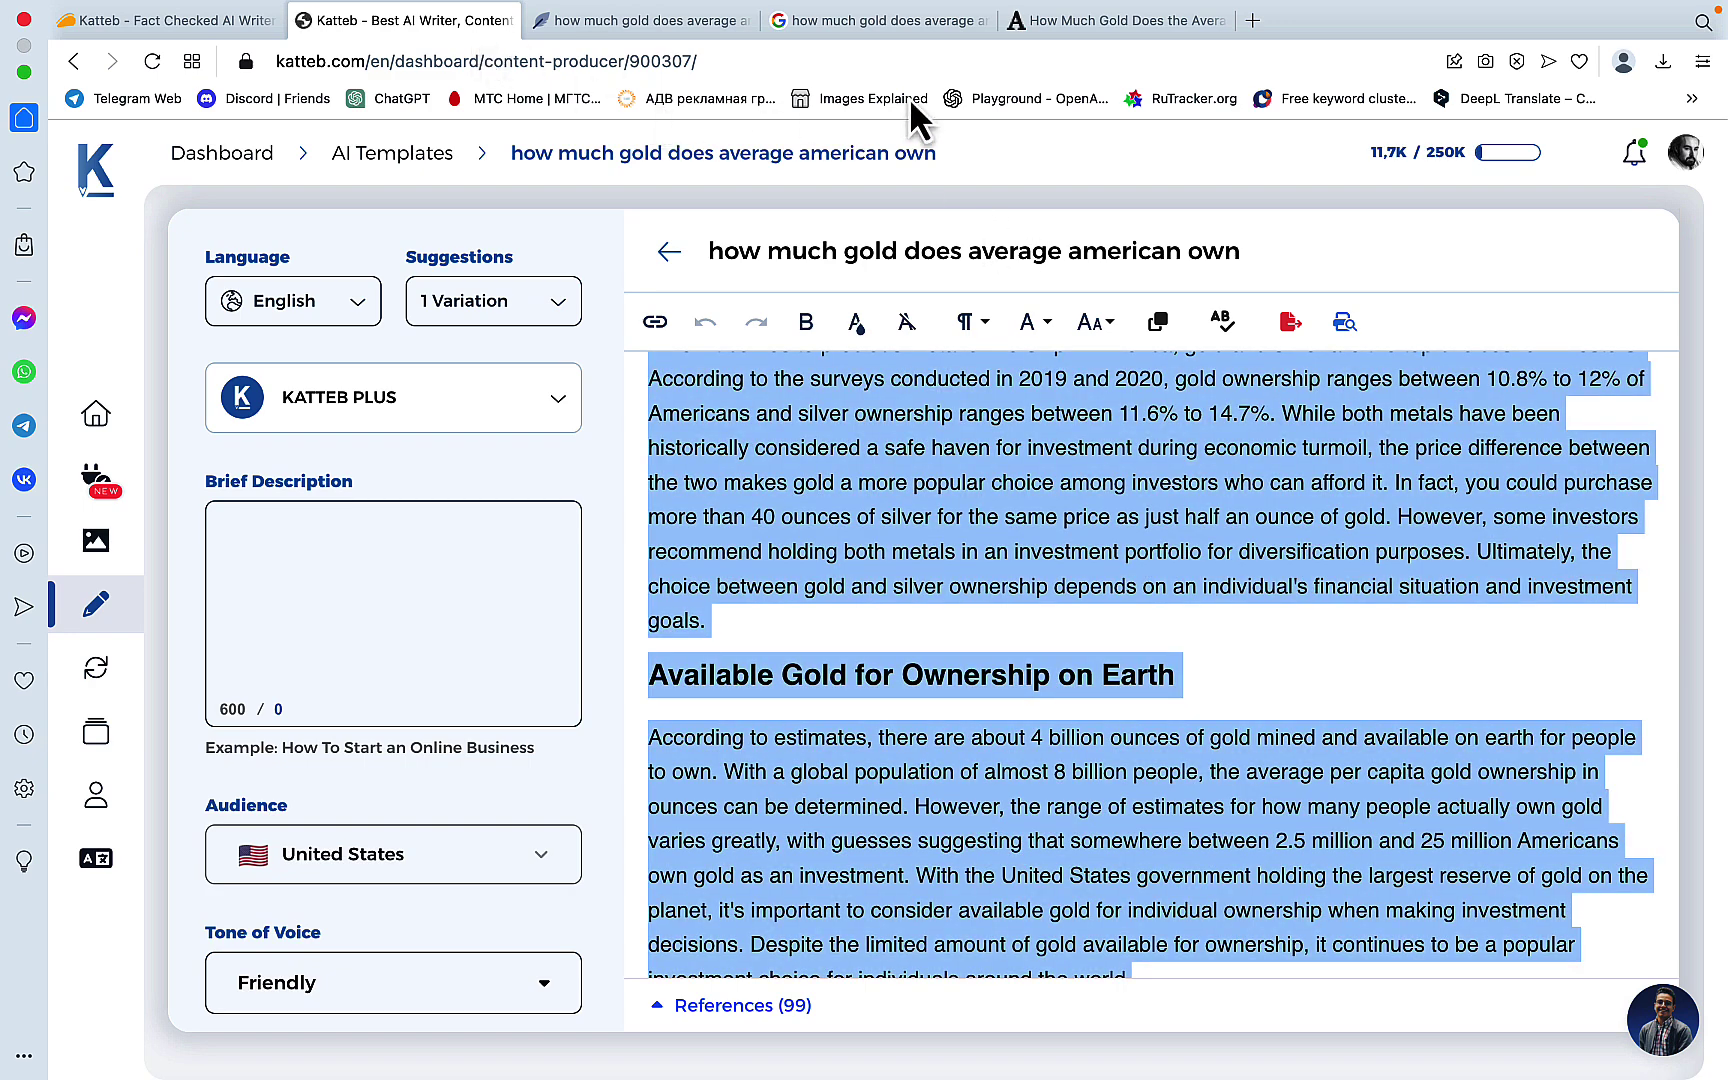
Select the gold-ownership query text on the Google results page.
left_click(671, 15)
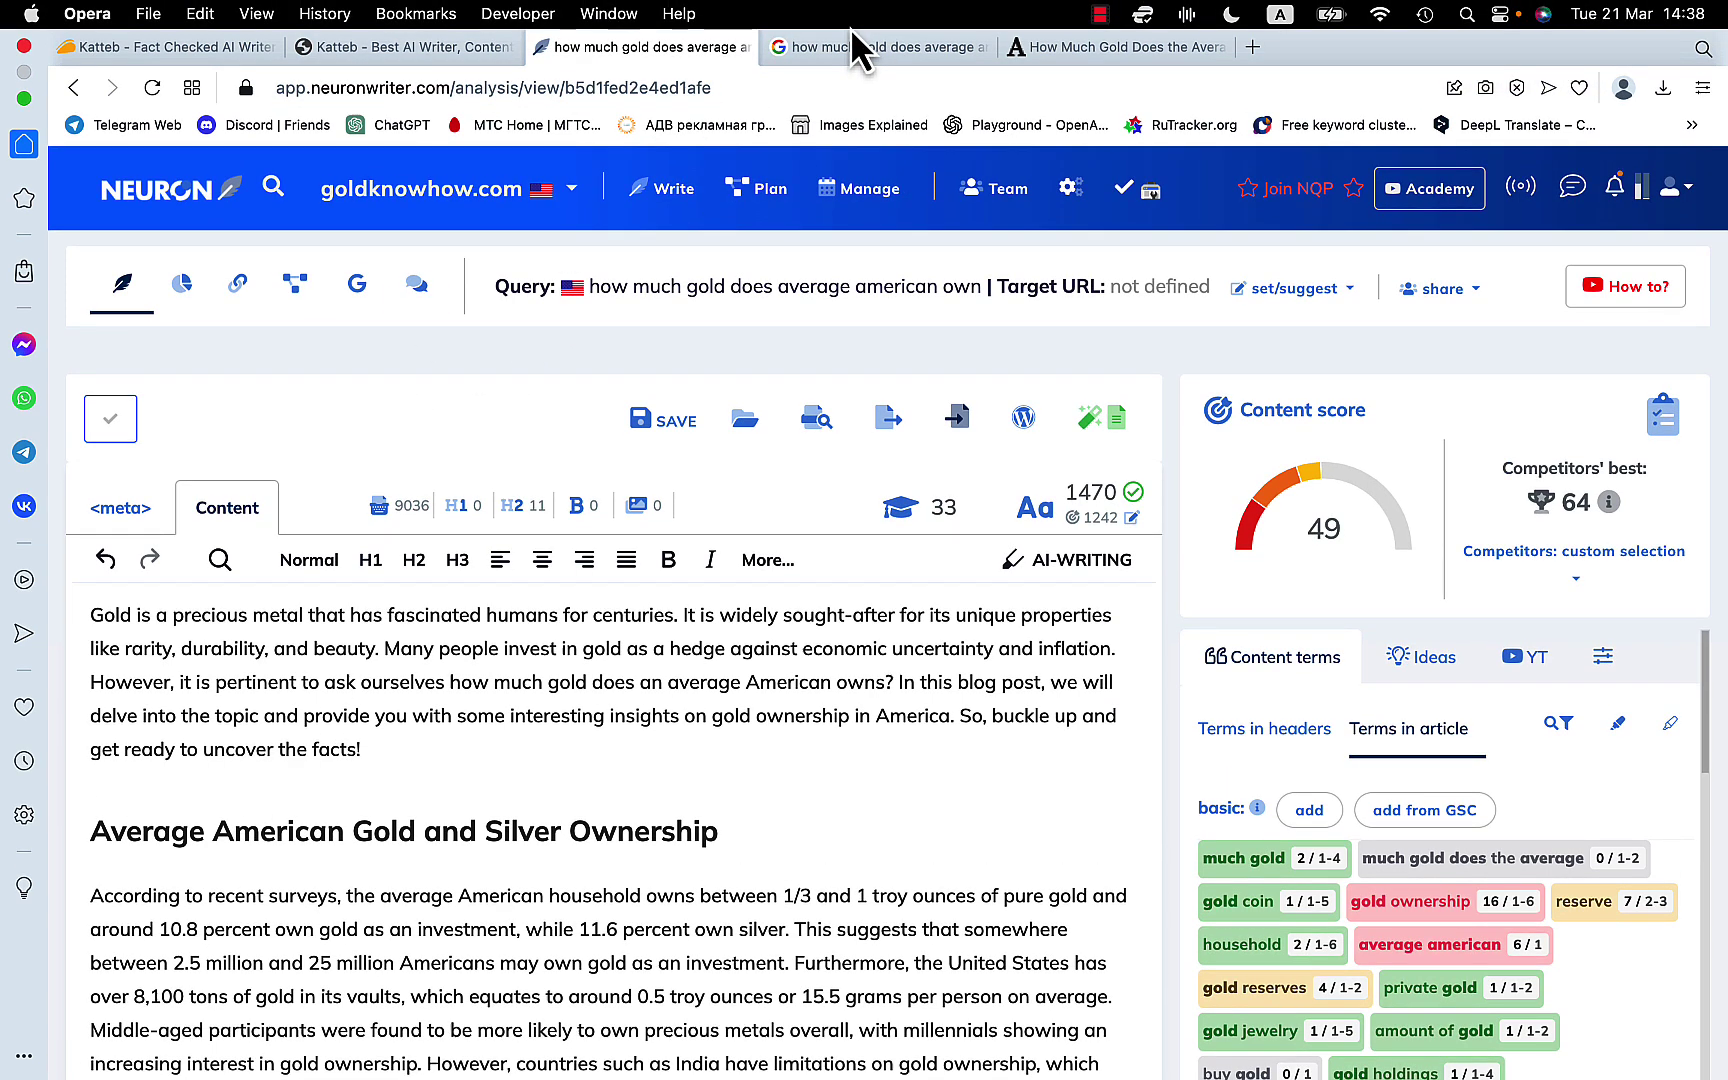
left_click(852, 45)
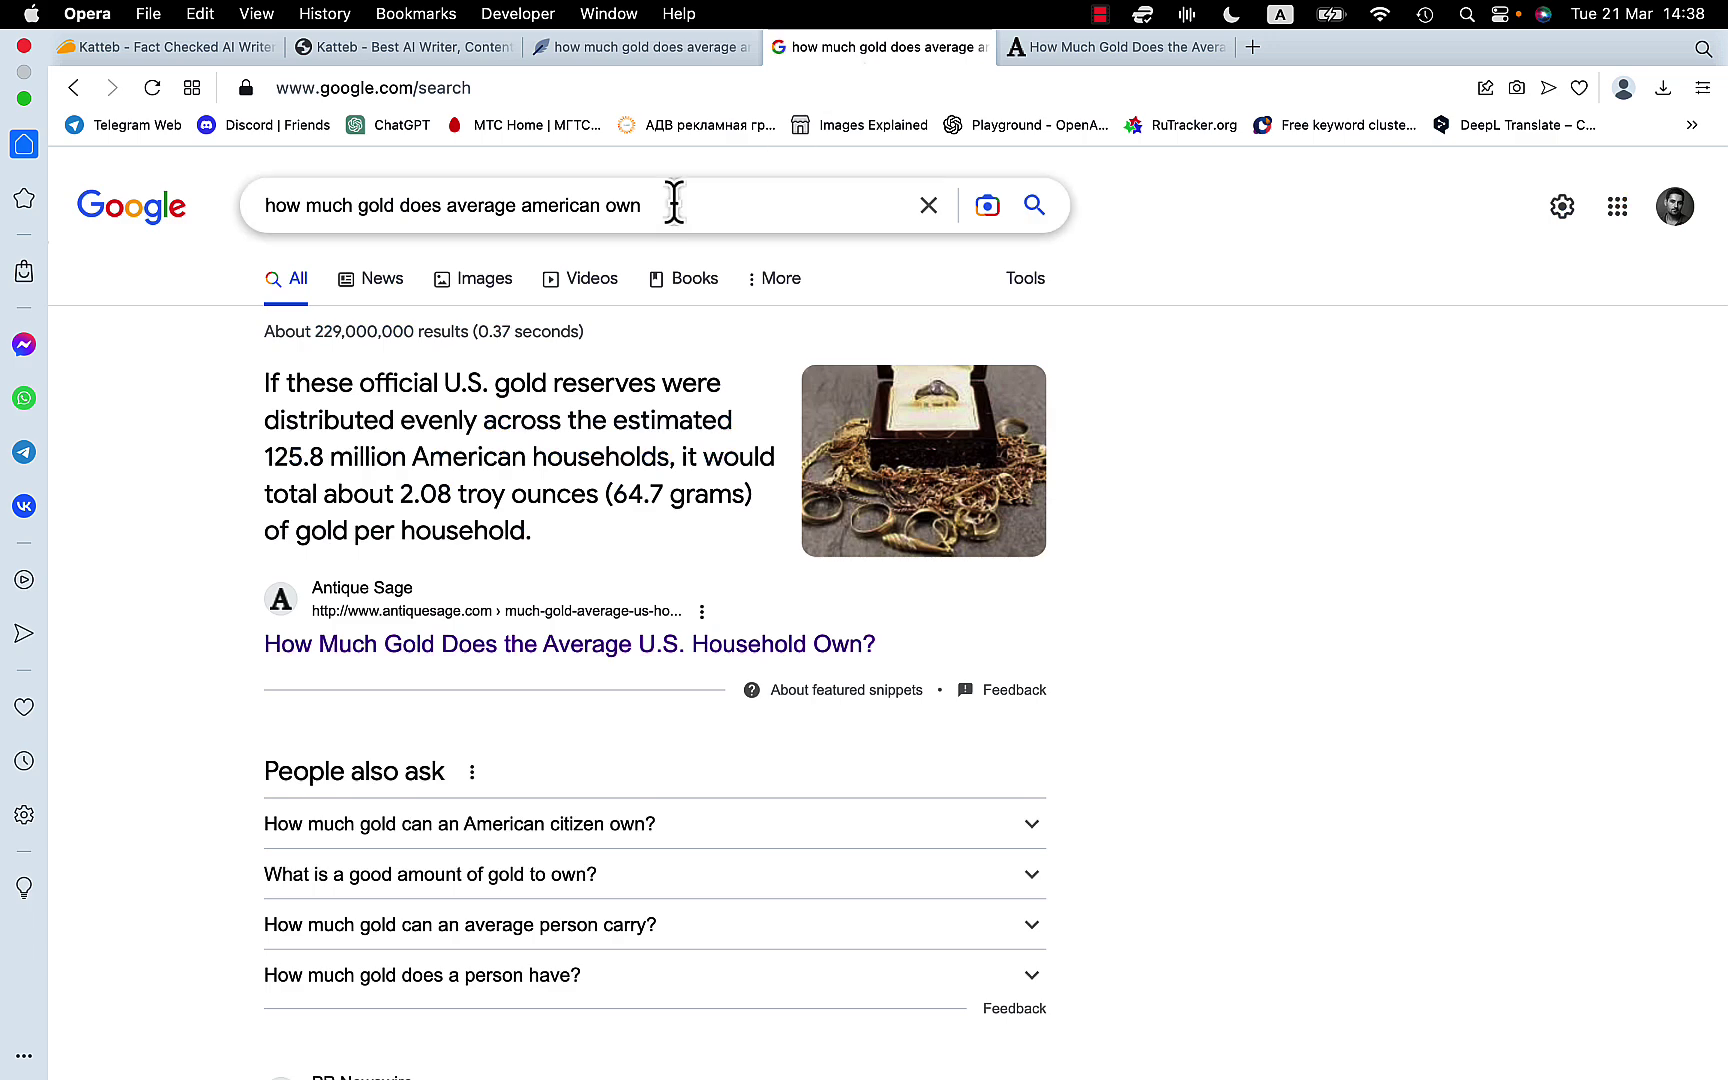
left_click_drag(679, 195, 220, 175)
key("super+c")
left_click(431, 22)
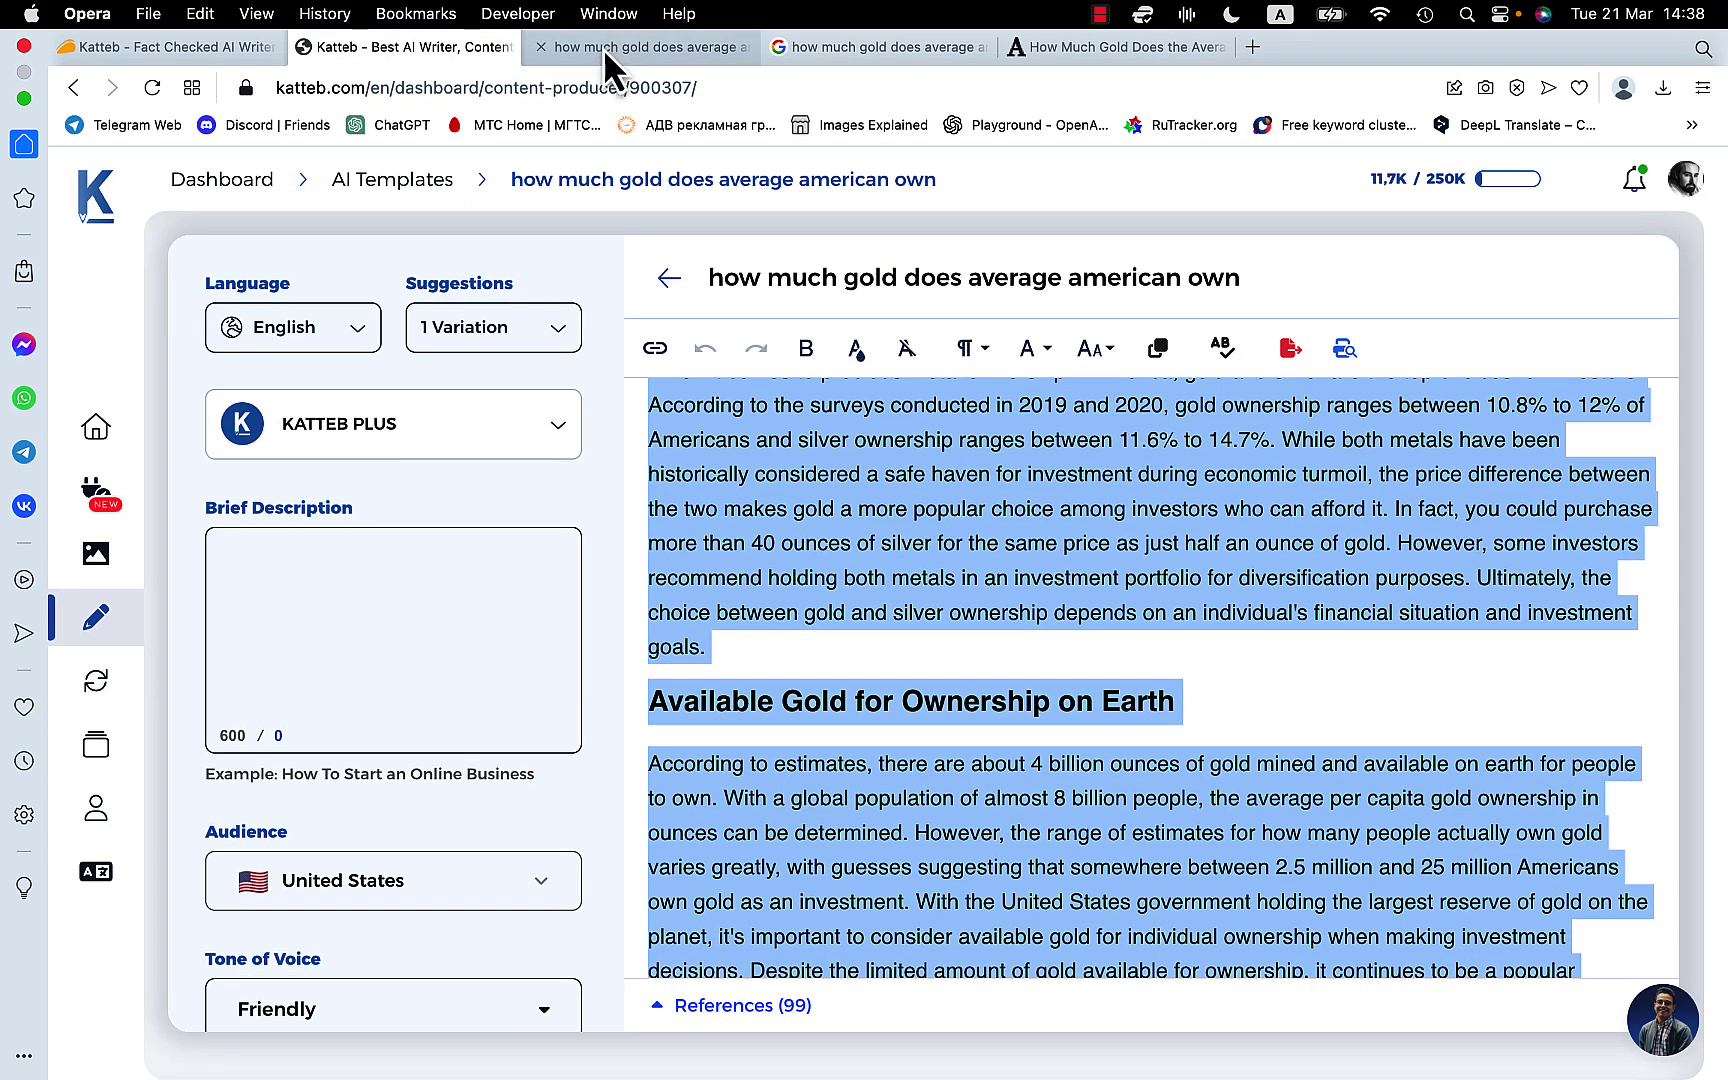
Insert 'How much gold does average American own' as the article's top H1 line.
left_click(603, 46)
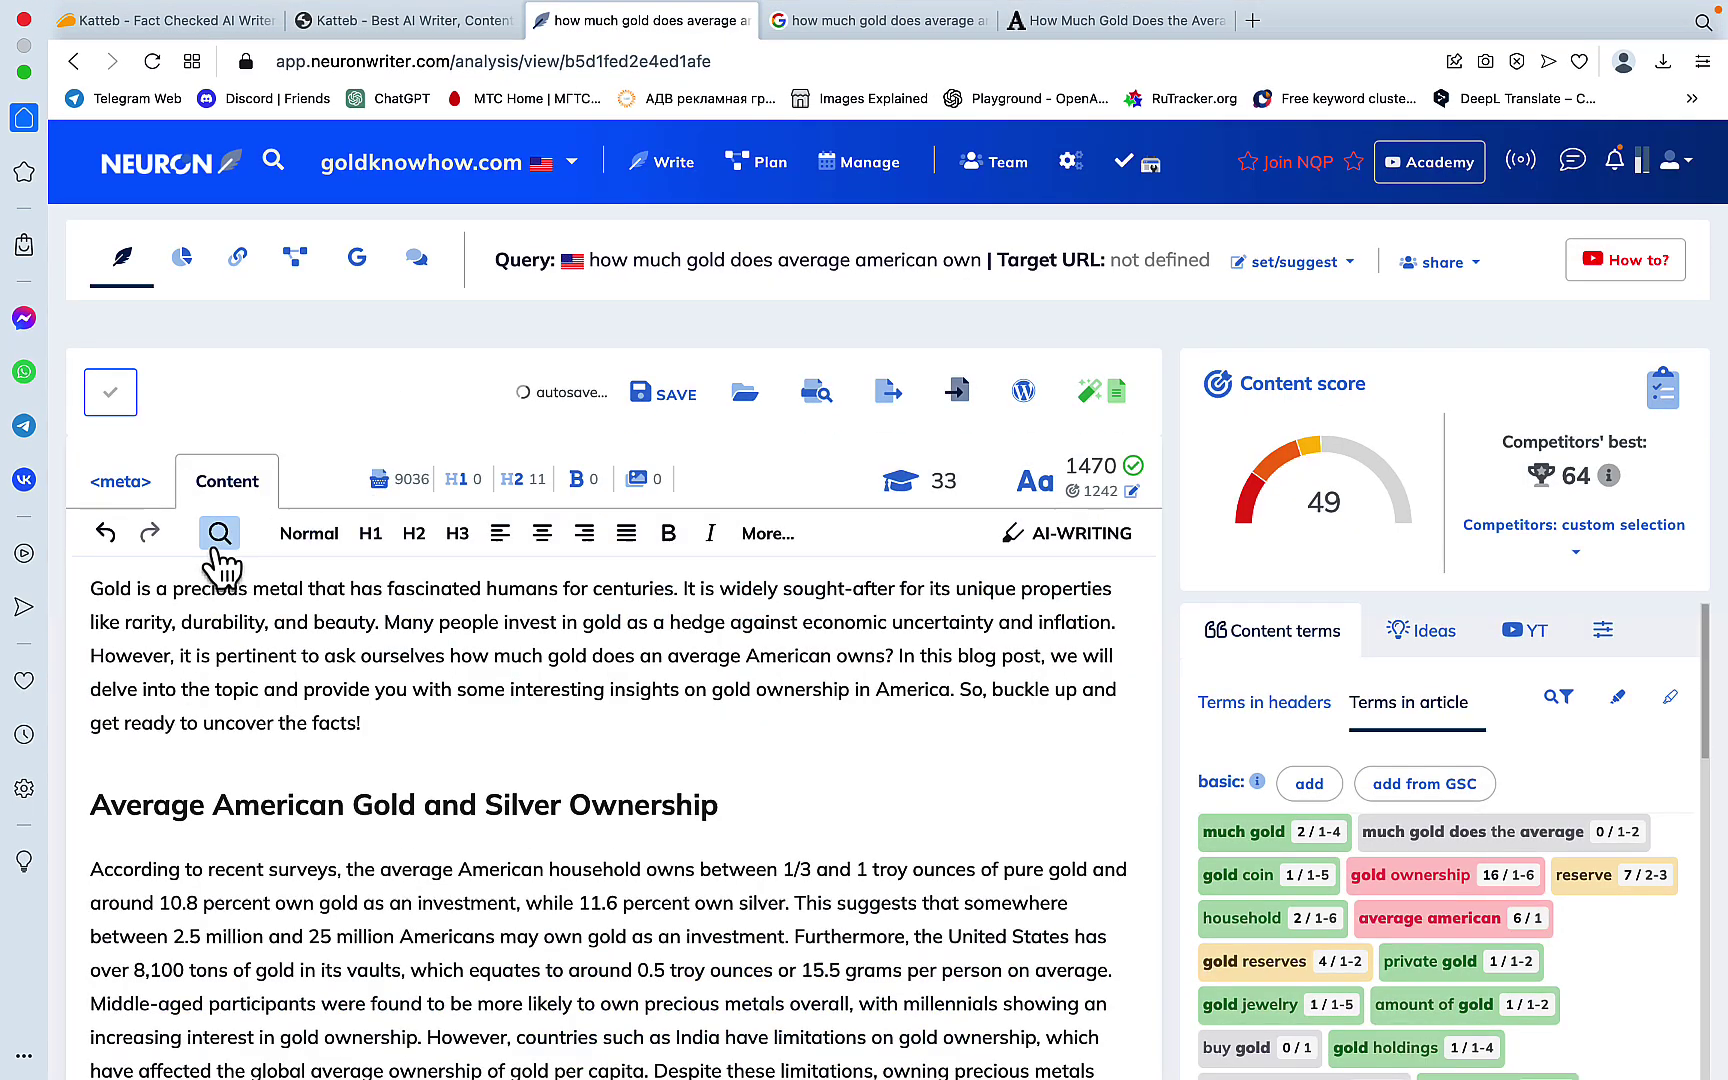
left_click(92, 590)
key("Return")
key("Return")
key("Return")
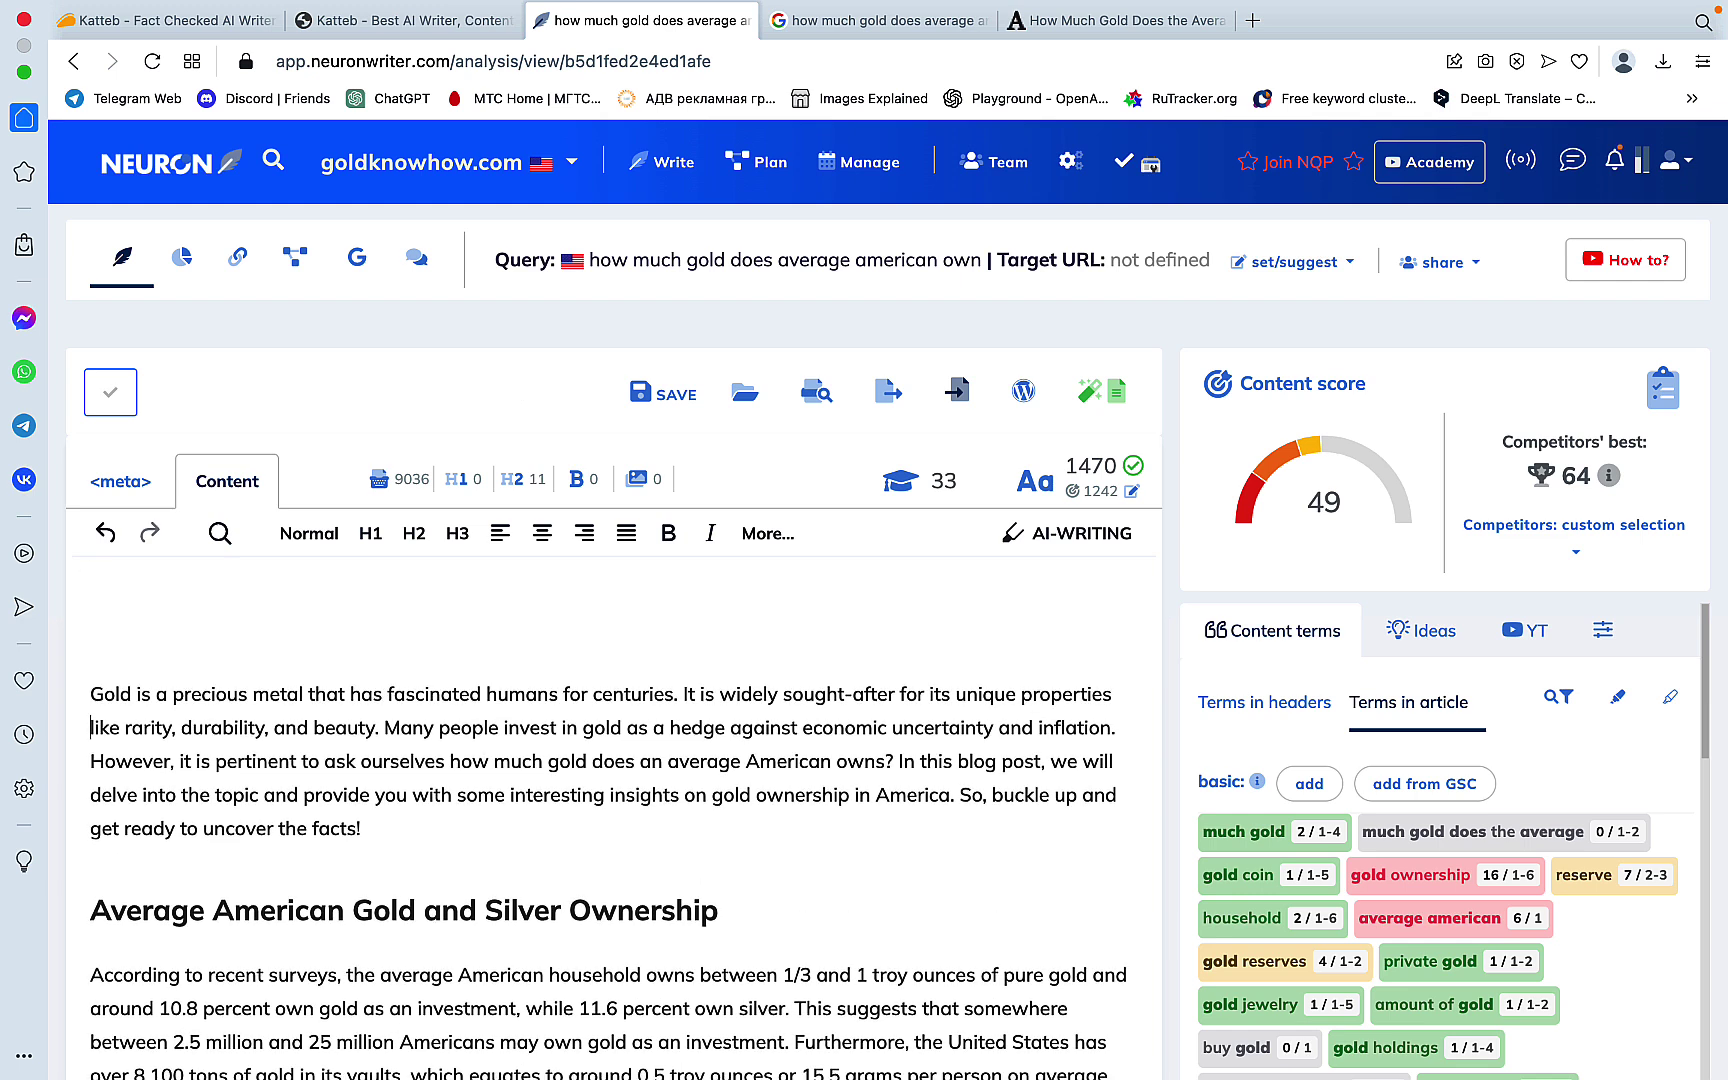
key("super+v")
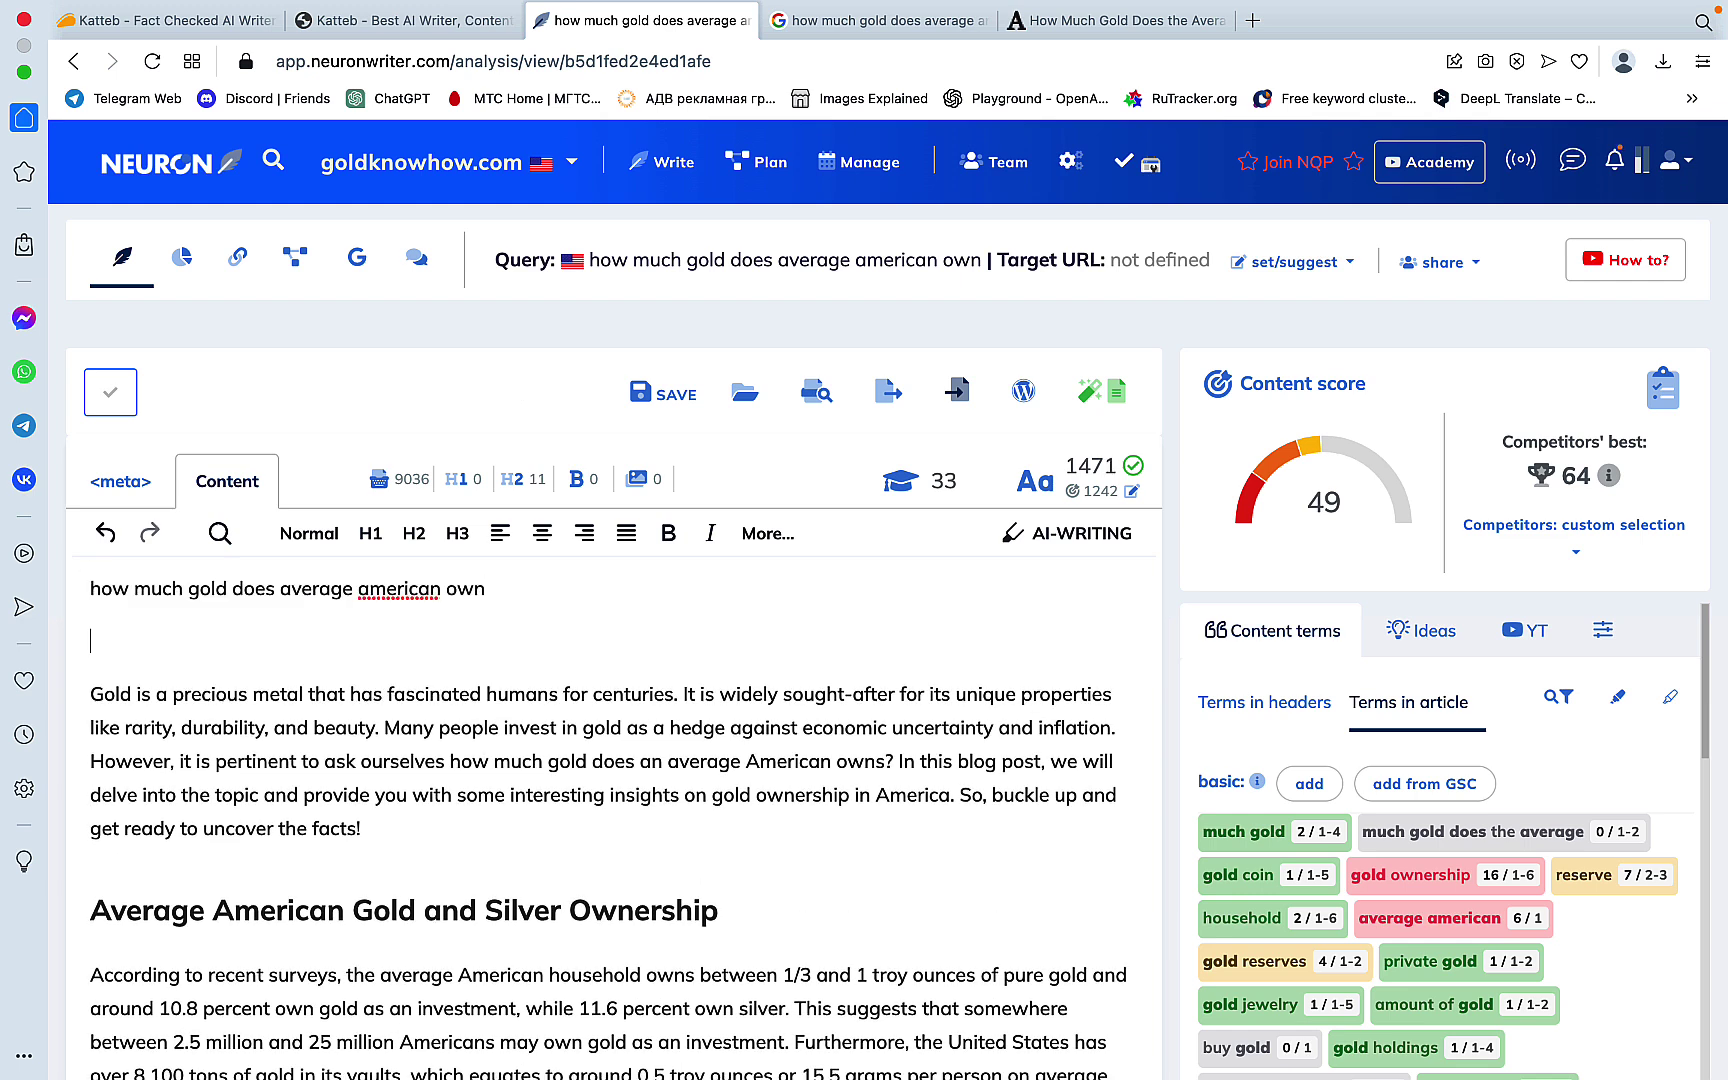
triple_click(975, 655)
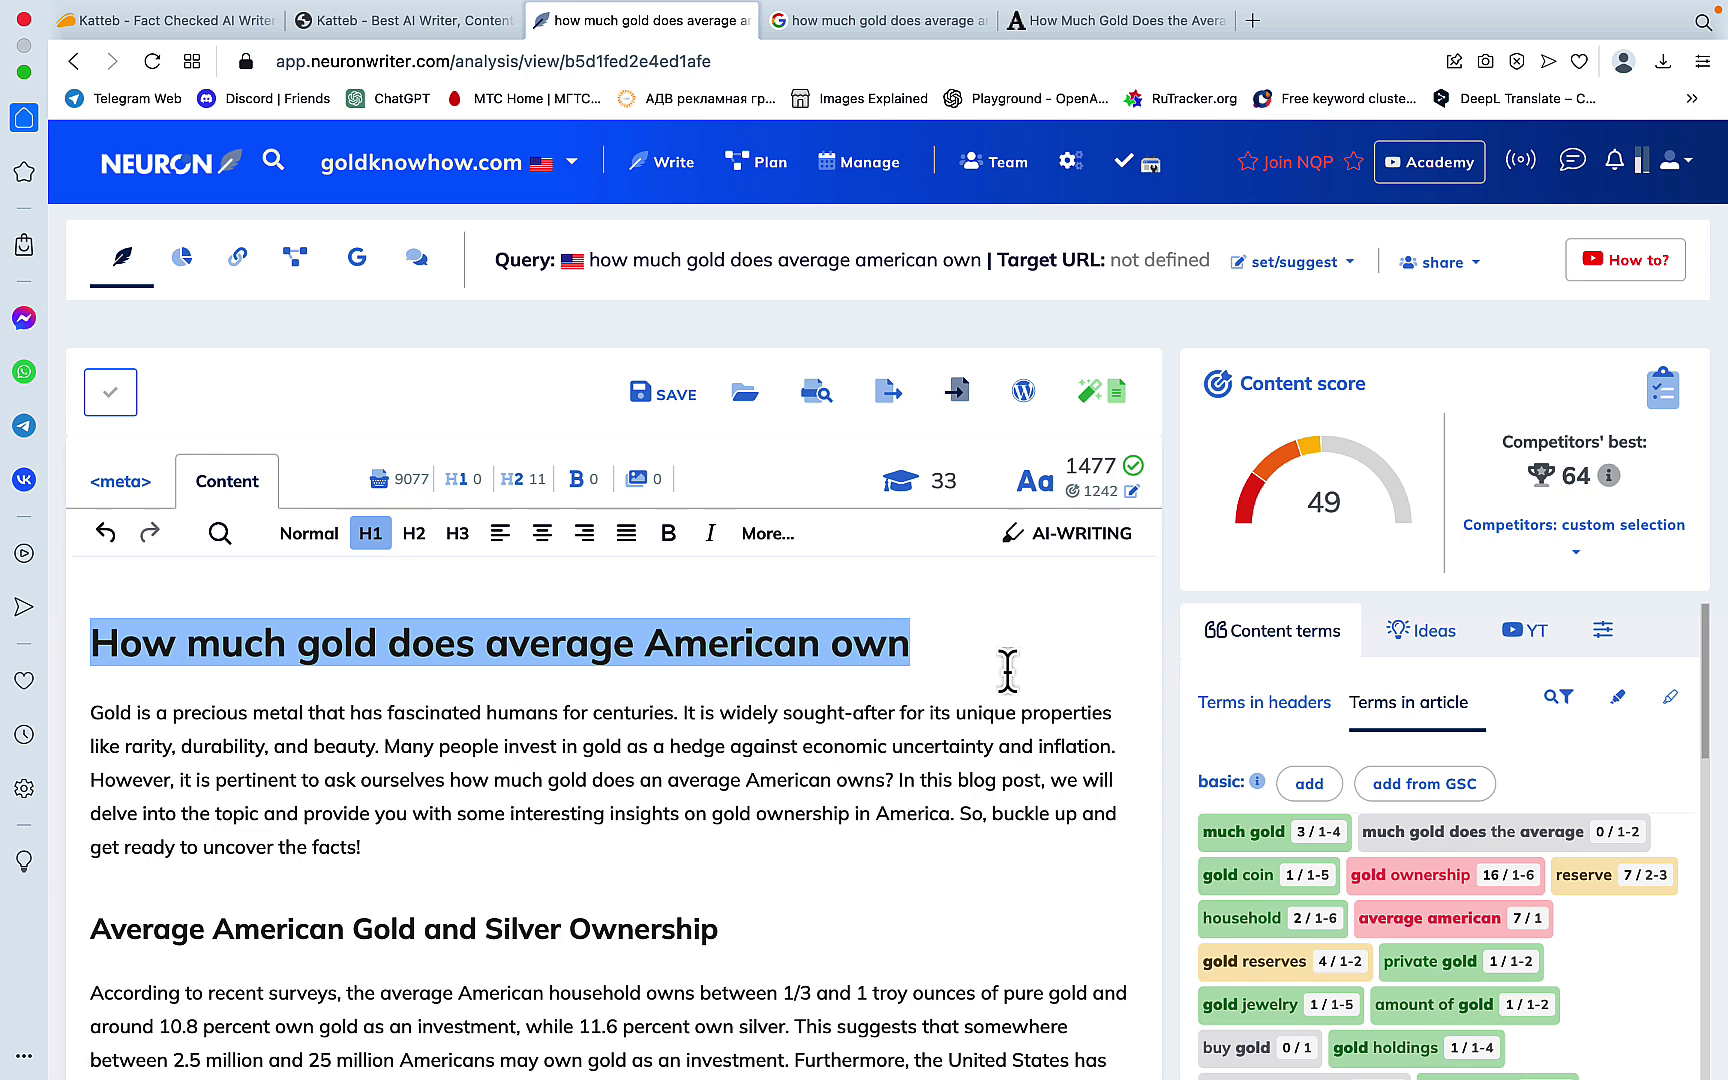
left_click(125, 482)
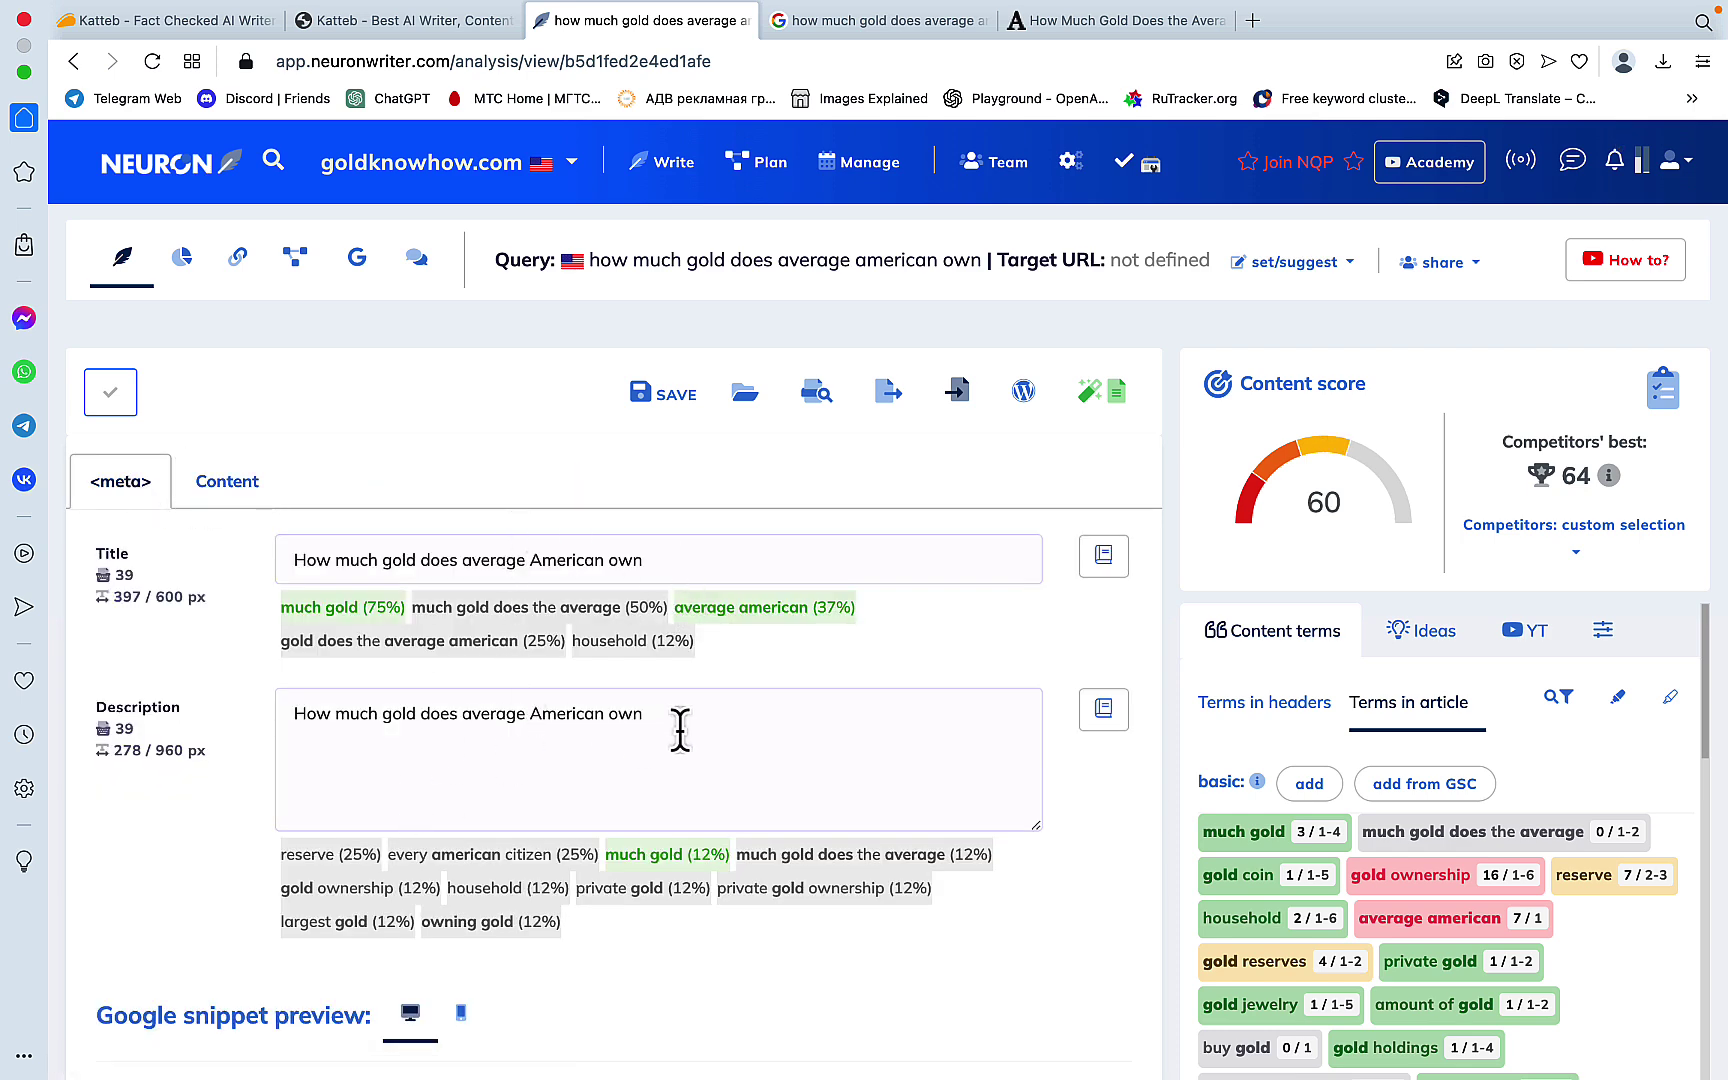
Check the meta fields, return to the article editor, and copy all visible content terms.
left_click_drag(680, 730, 274, 721)
left_click(274, 721)
left_click(698, 551)
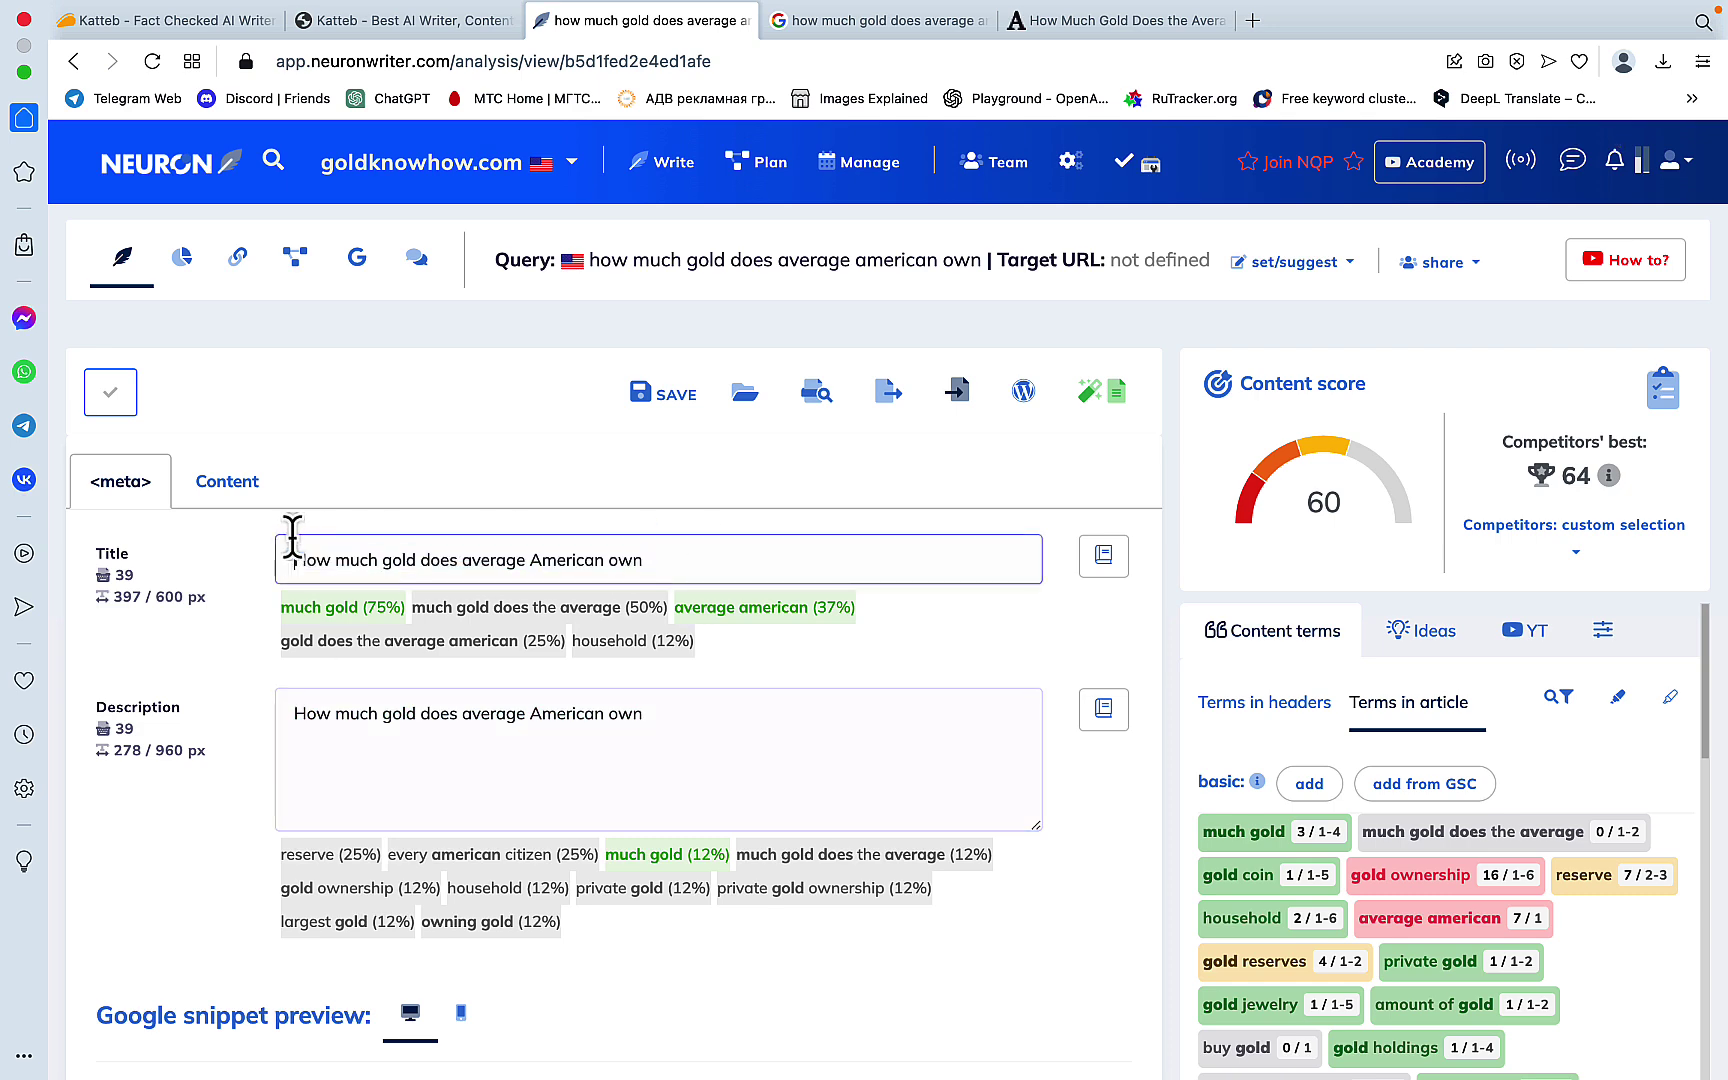
left_click(226, 488)
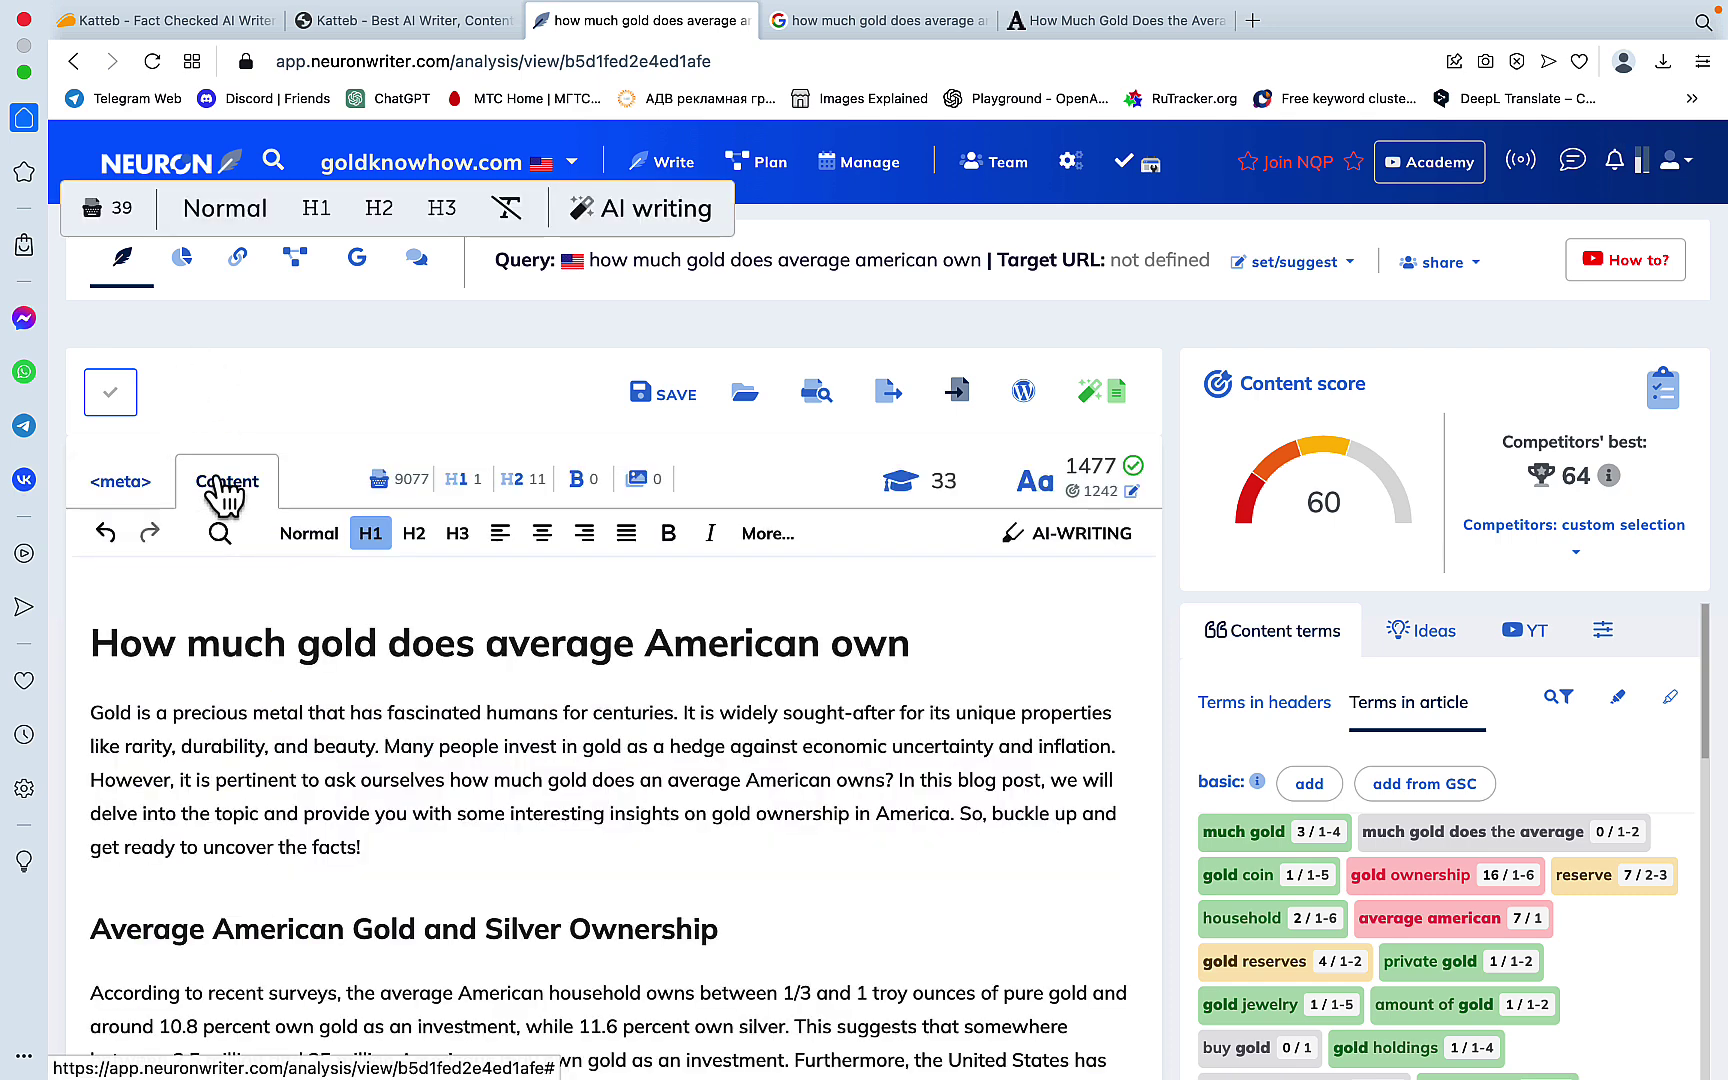
left_click(85, 640)
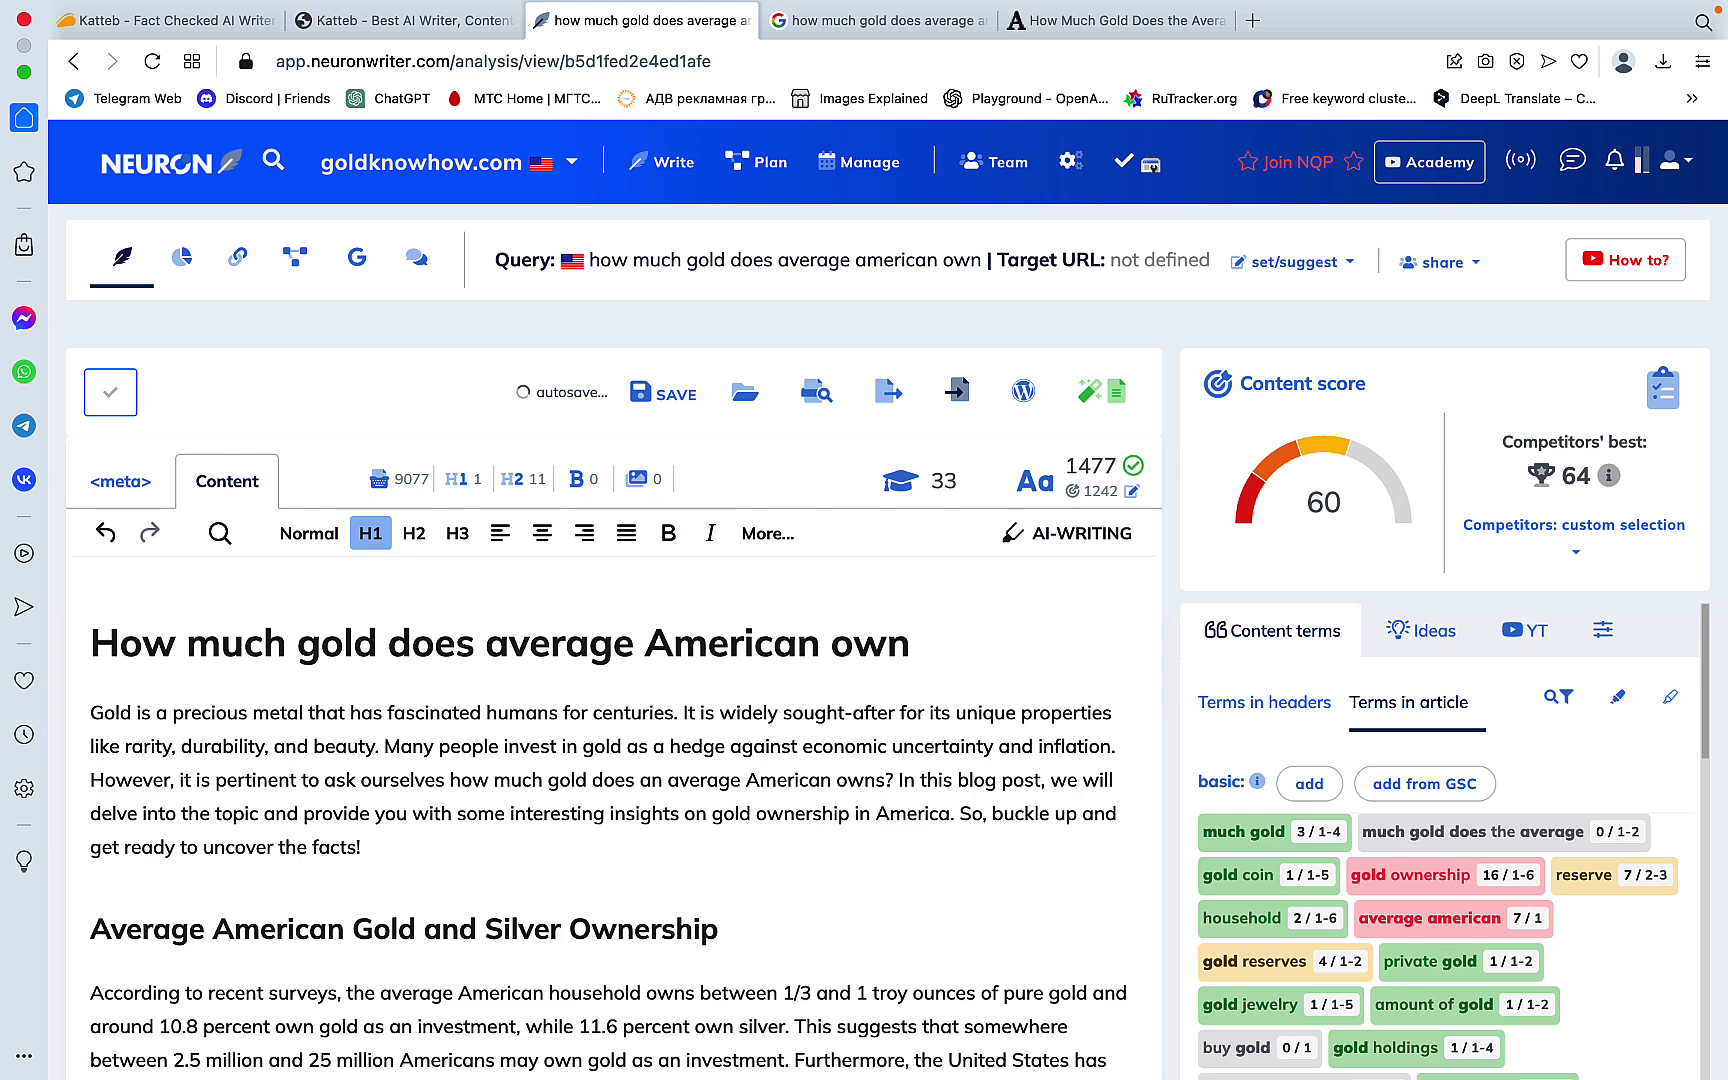
left_click(427, 762)
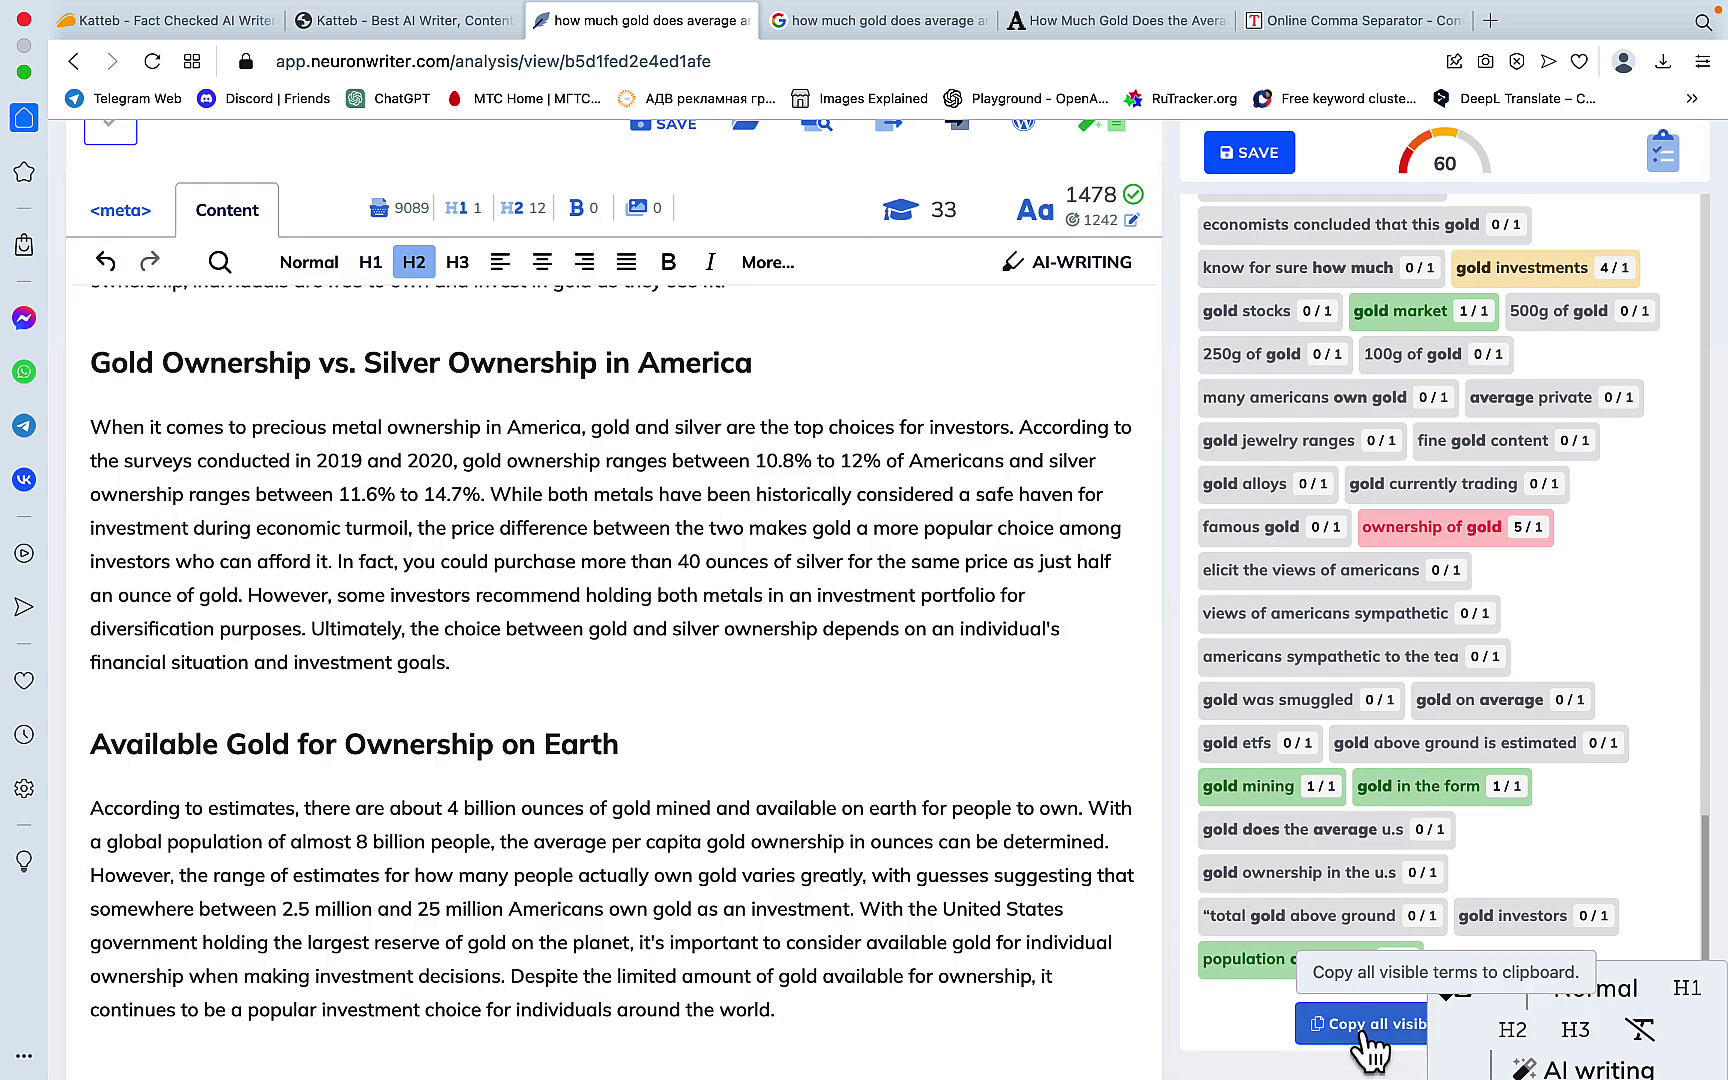
left_click(1318, 1024)
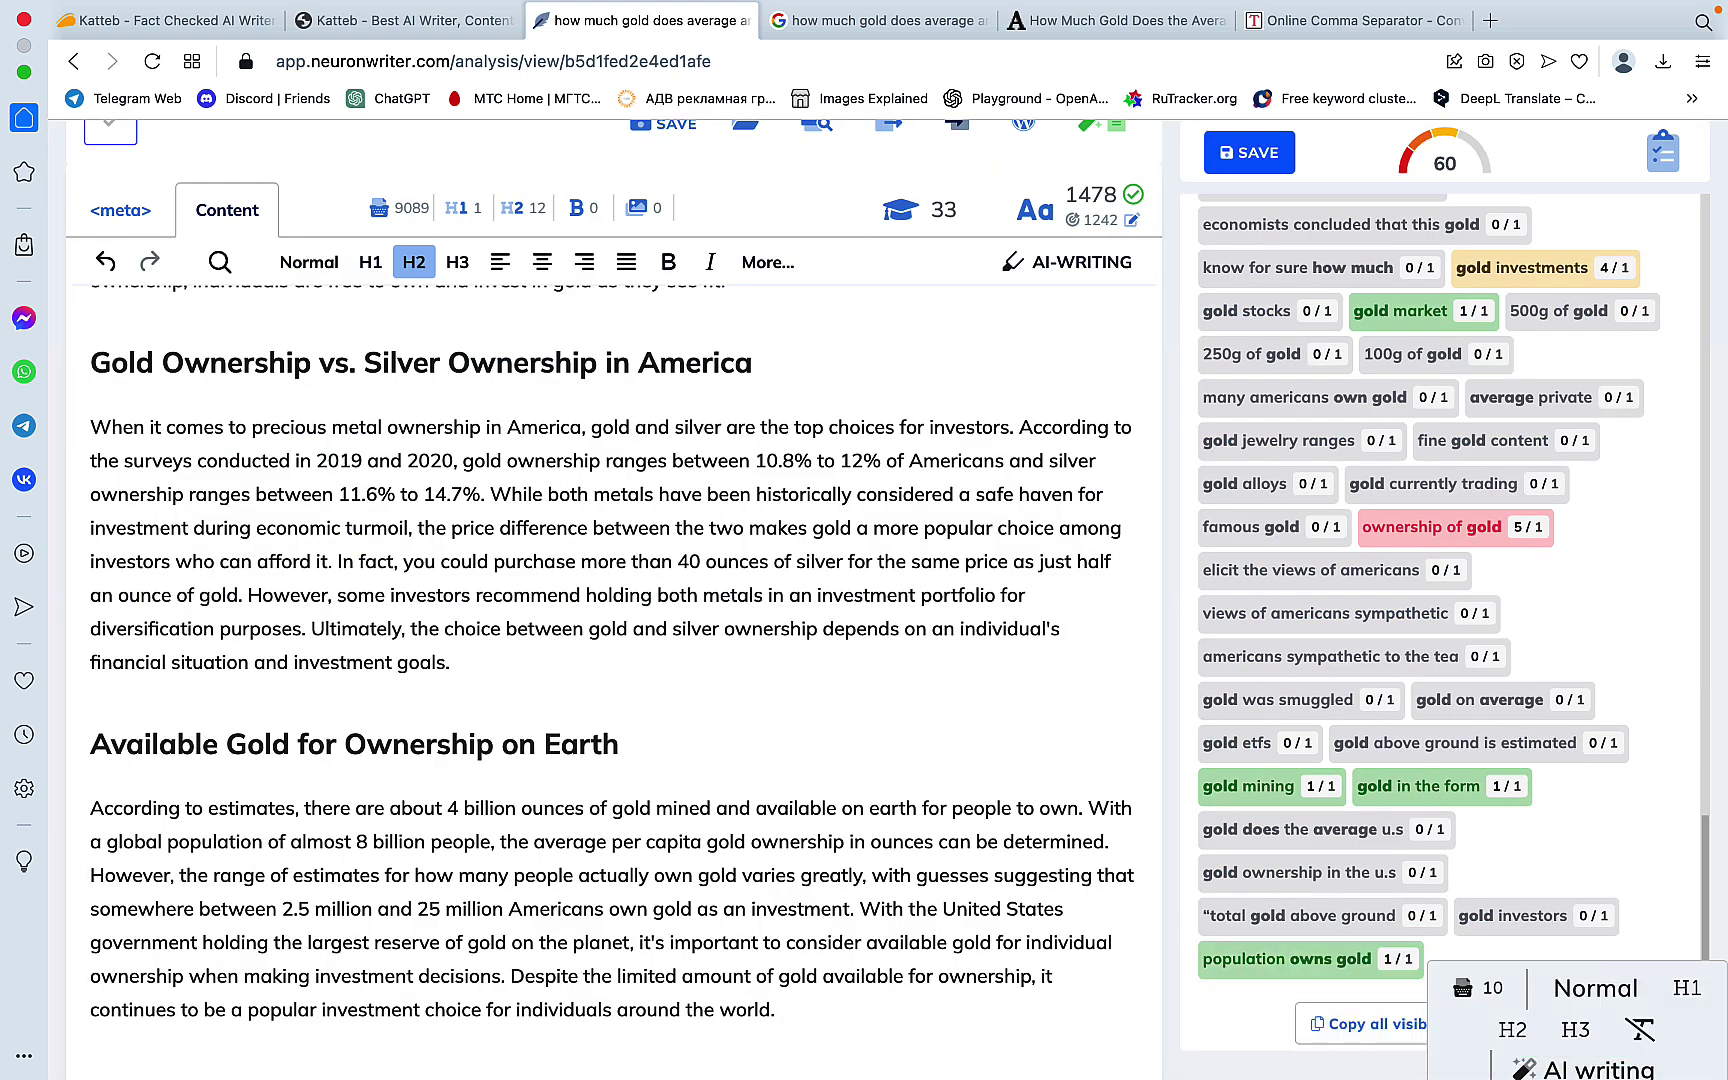
Switch to the ChatGPT chat and select GPT-4 as the model.
left_click(765, 1042)
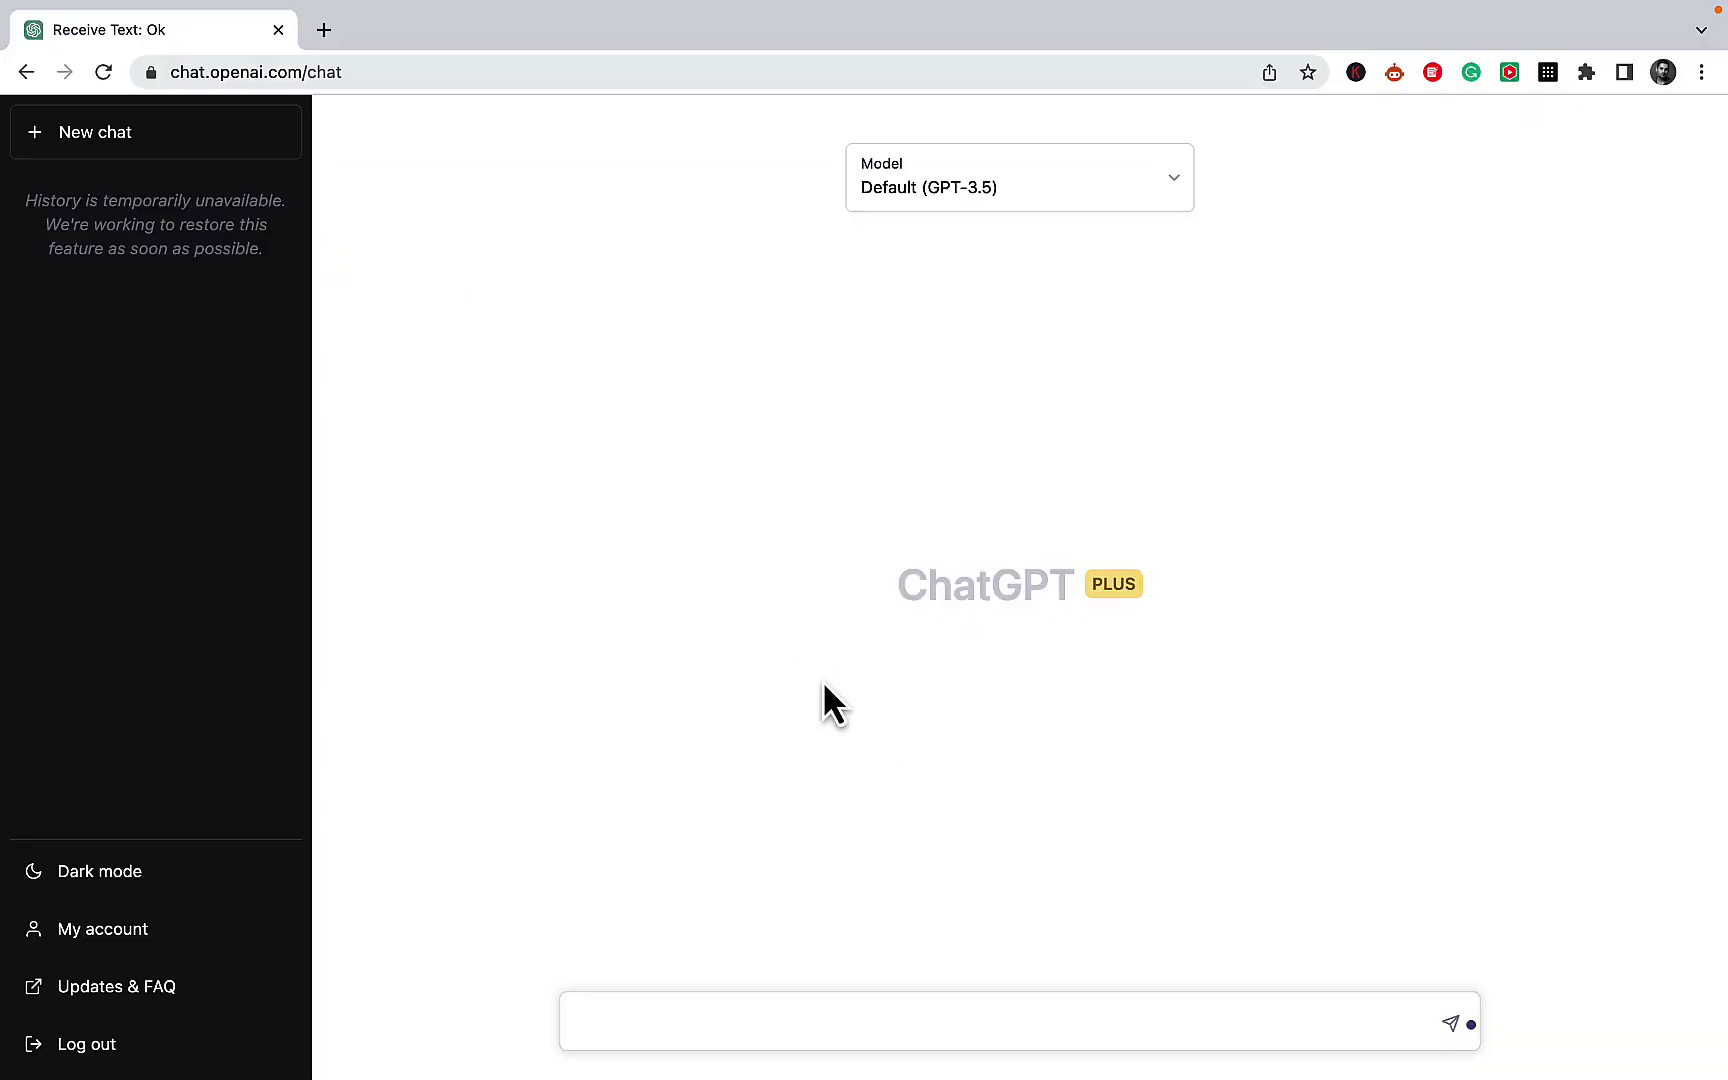
left_click(1098, 197)
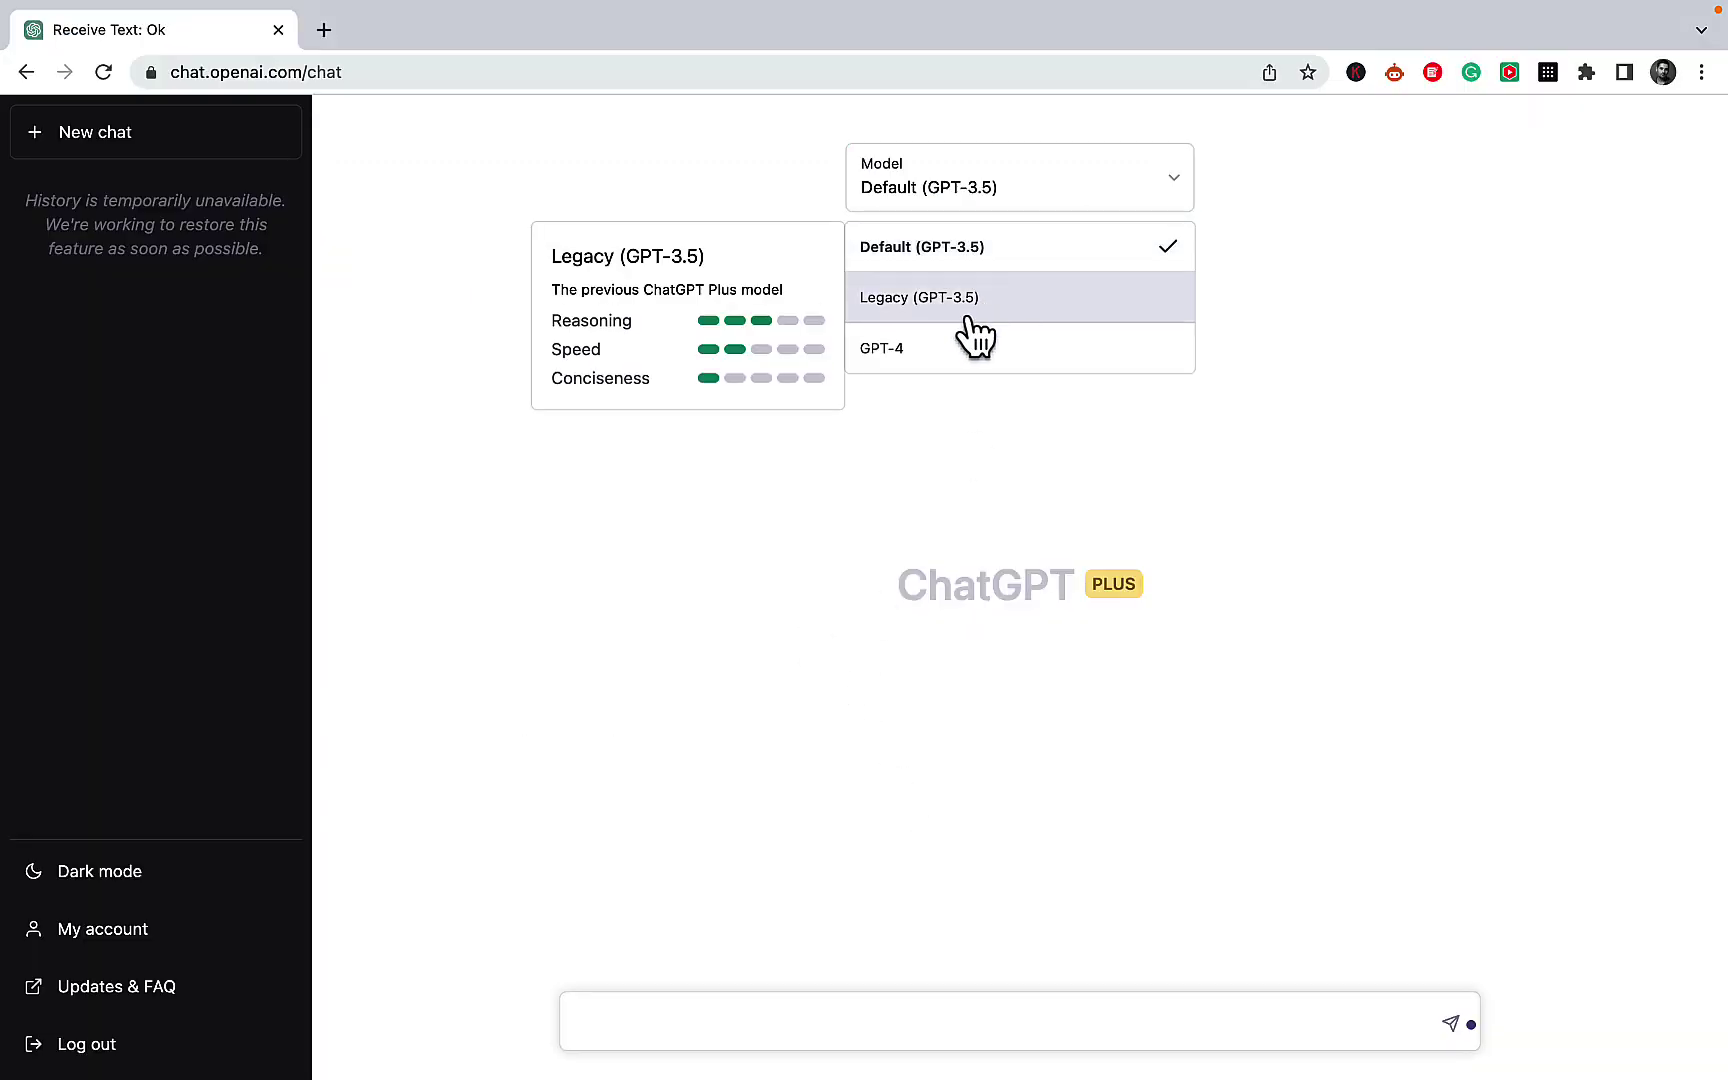
left_click(929, 350)
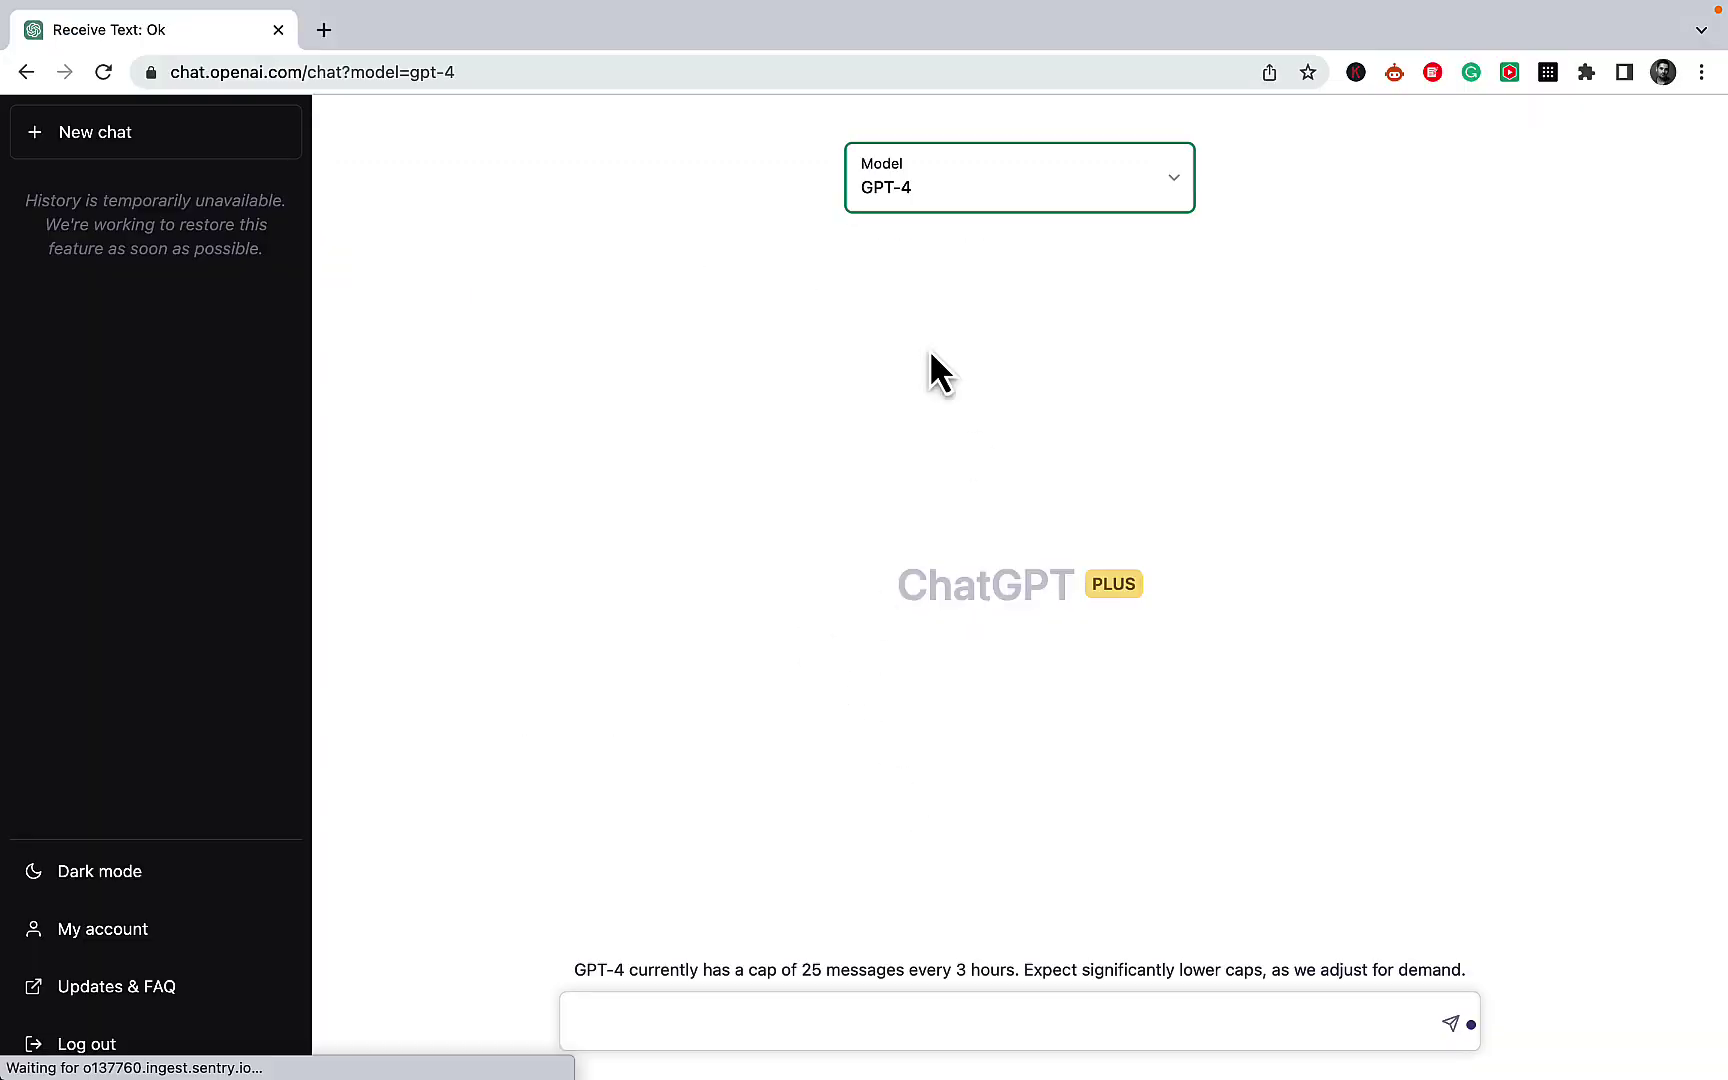
Ask GPT-4 for a detailed conclusion on "How much gold does average American own" using the pasted keywords.
left_click(729, 1017)
type("Wr")
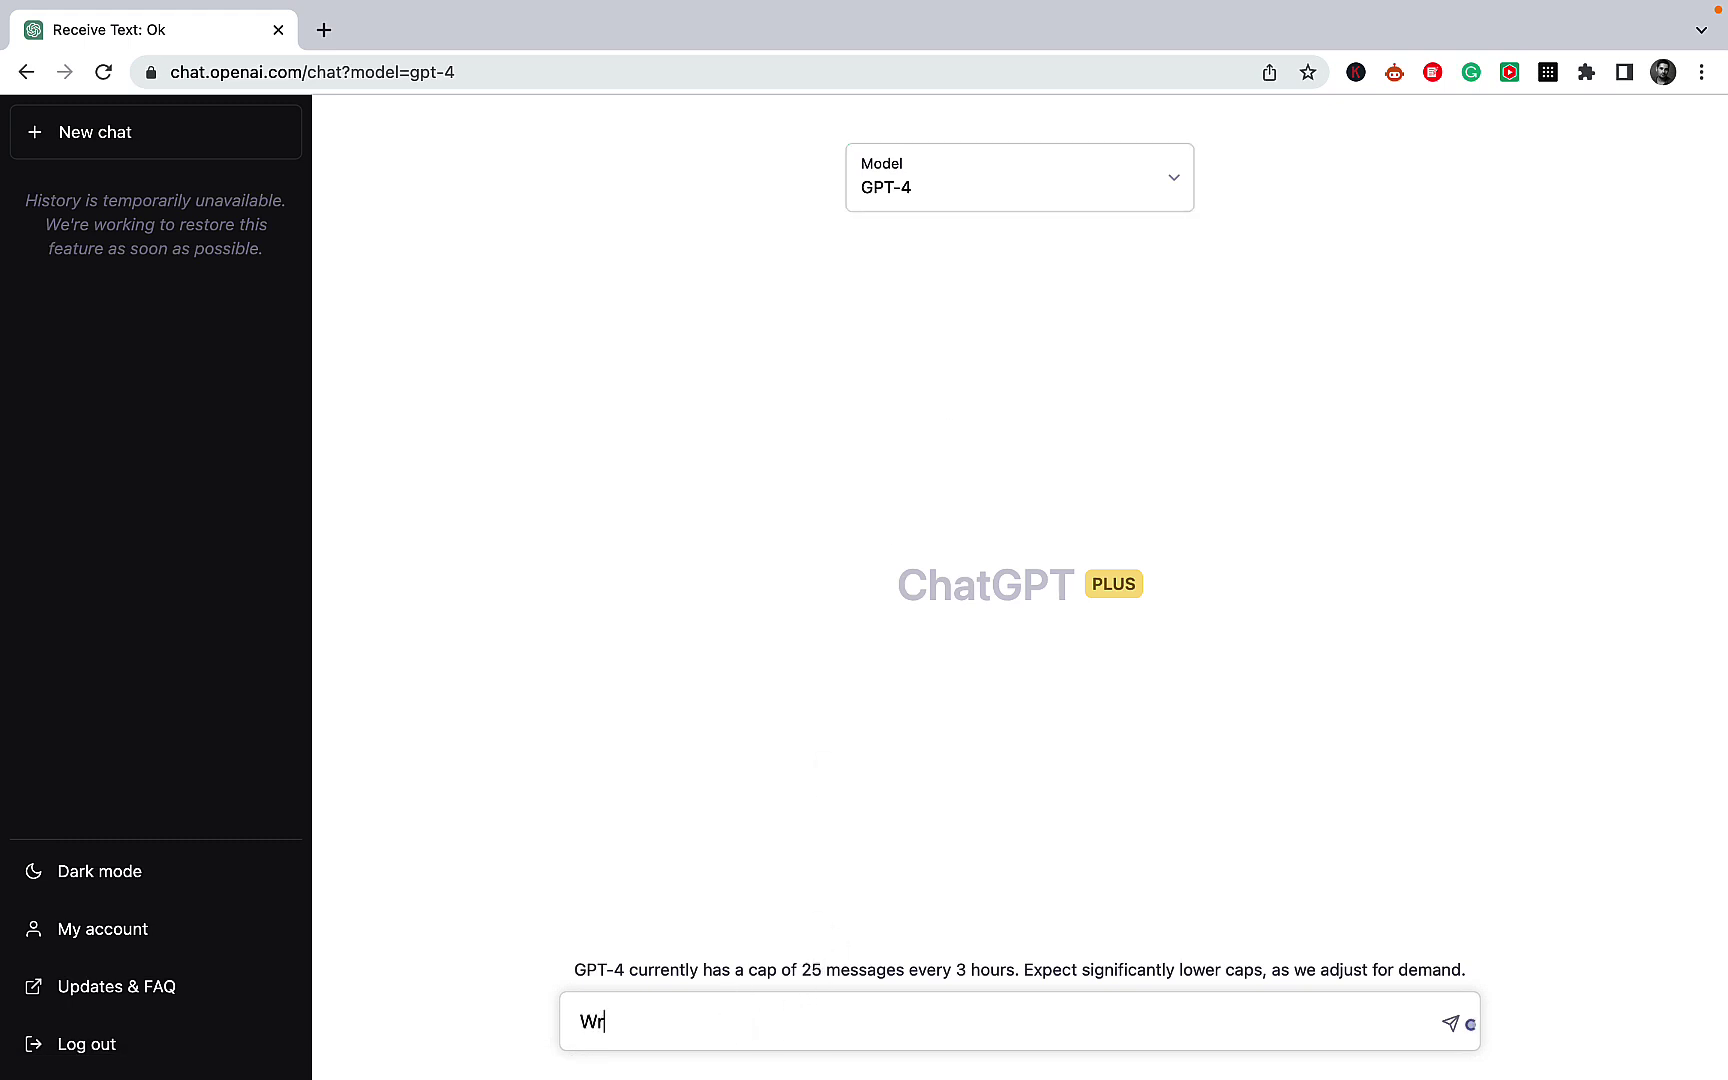
type("ite a detailed concliuso")
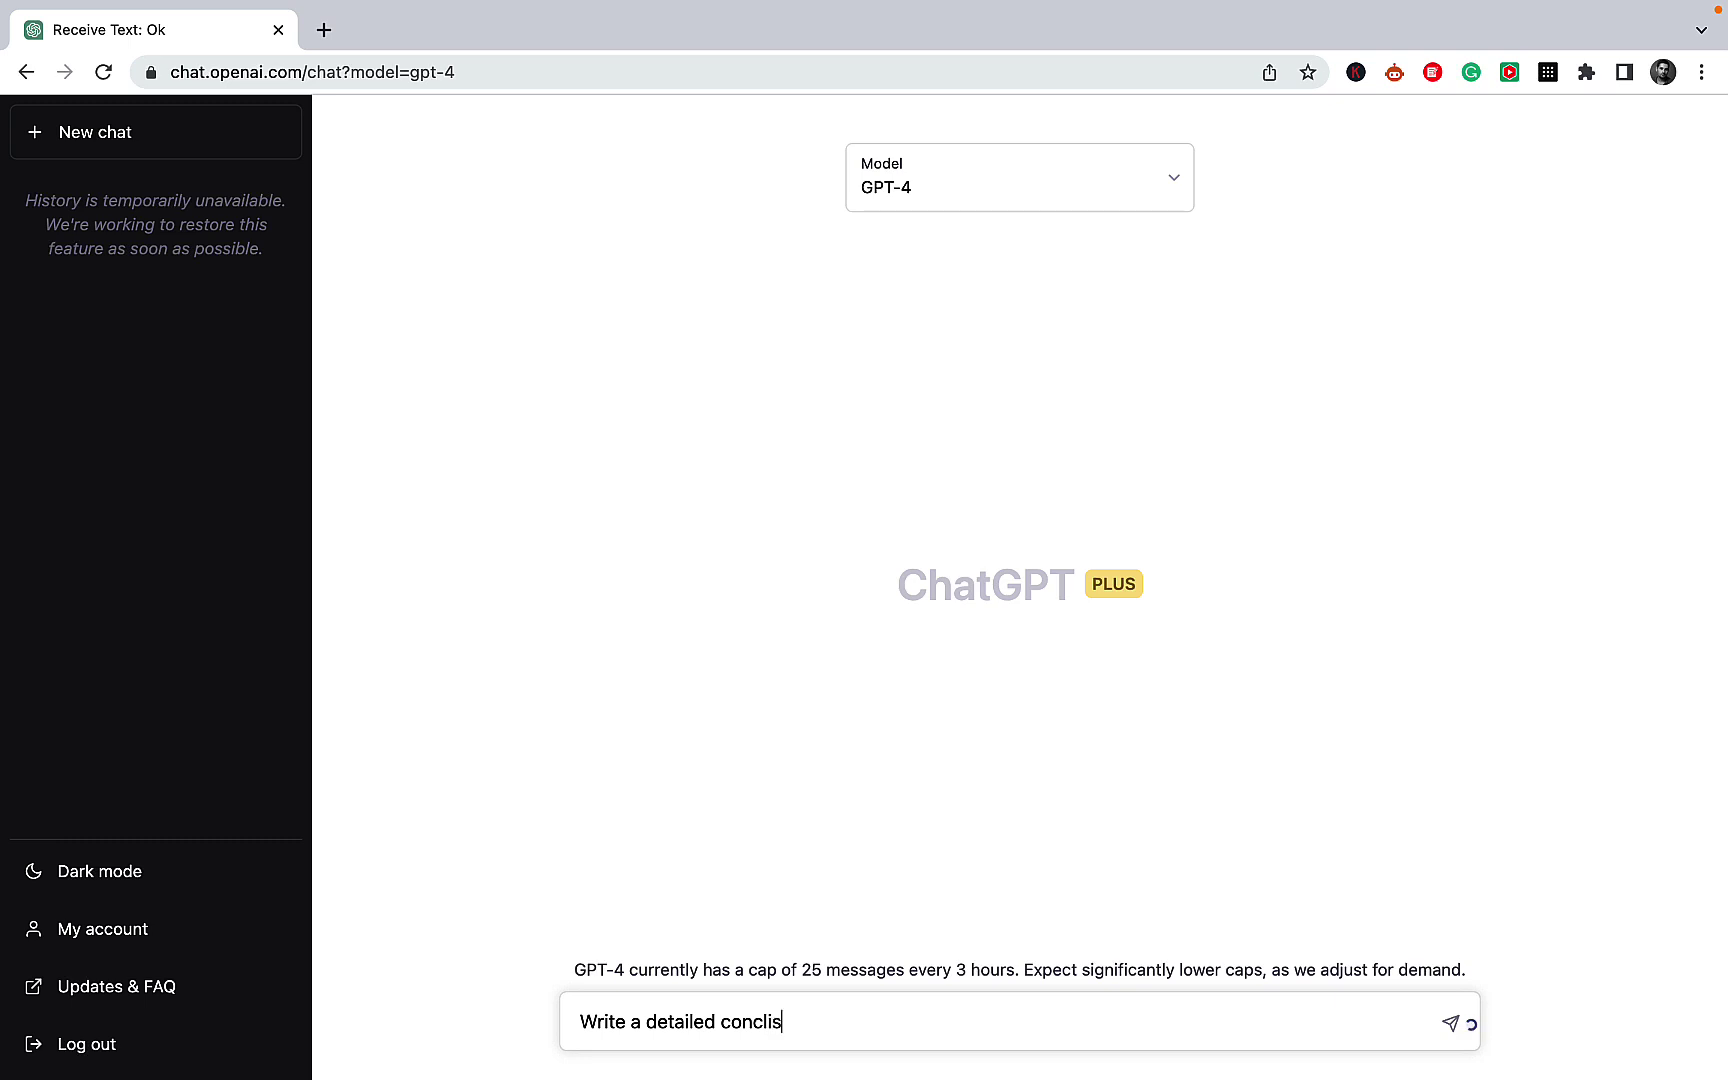
type("n wi")
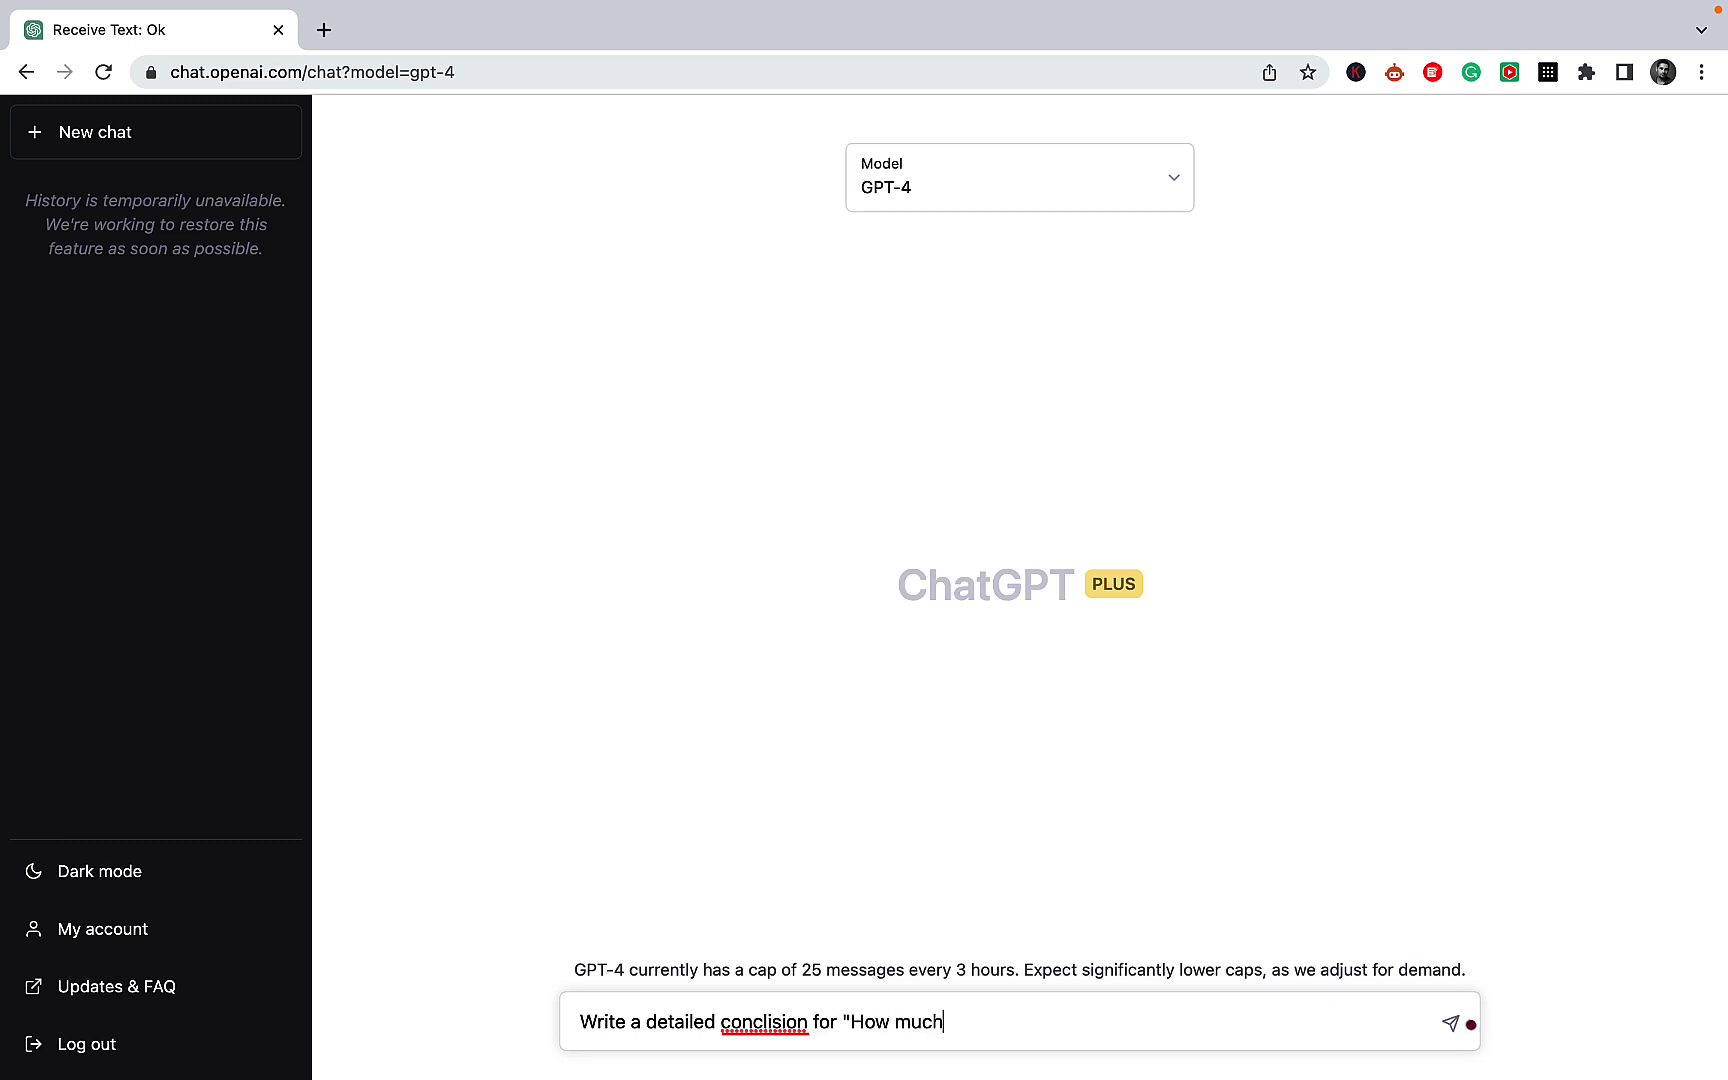
type("gold does average ")
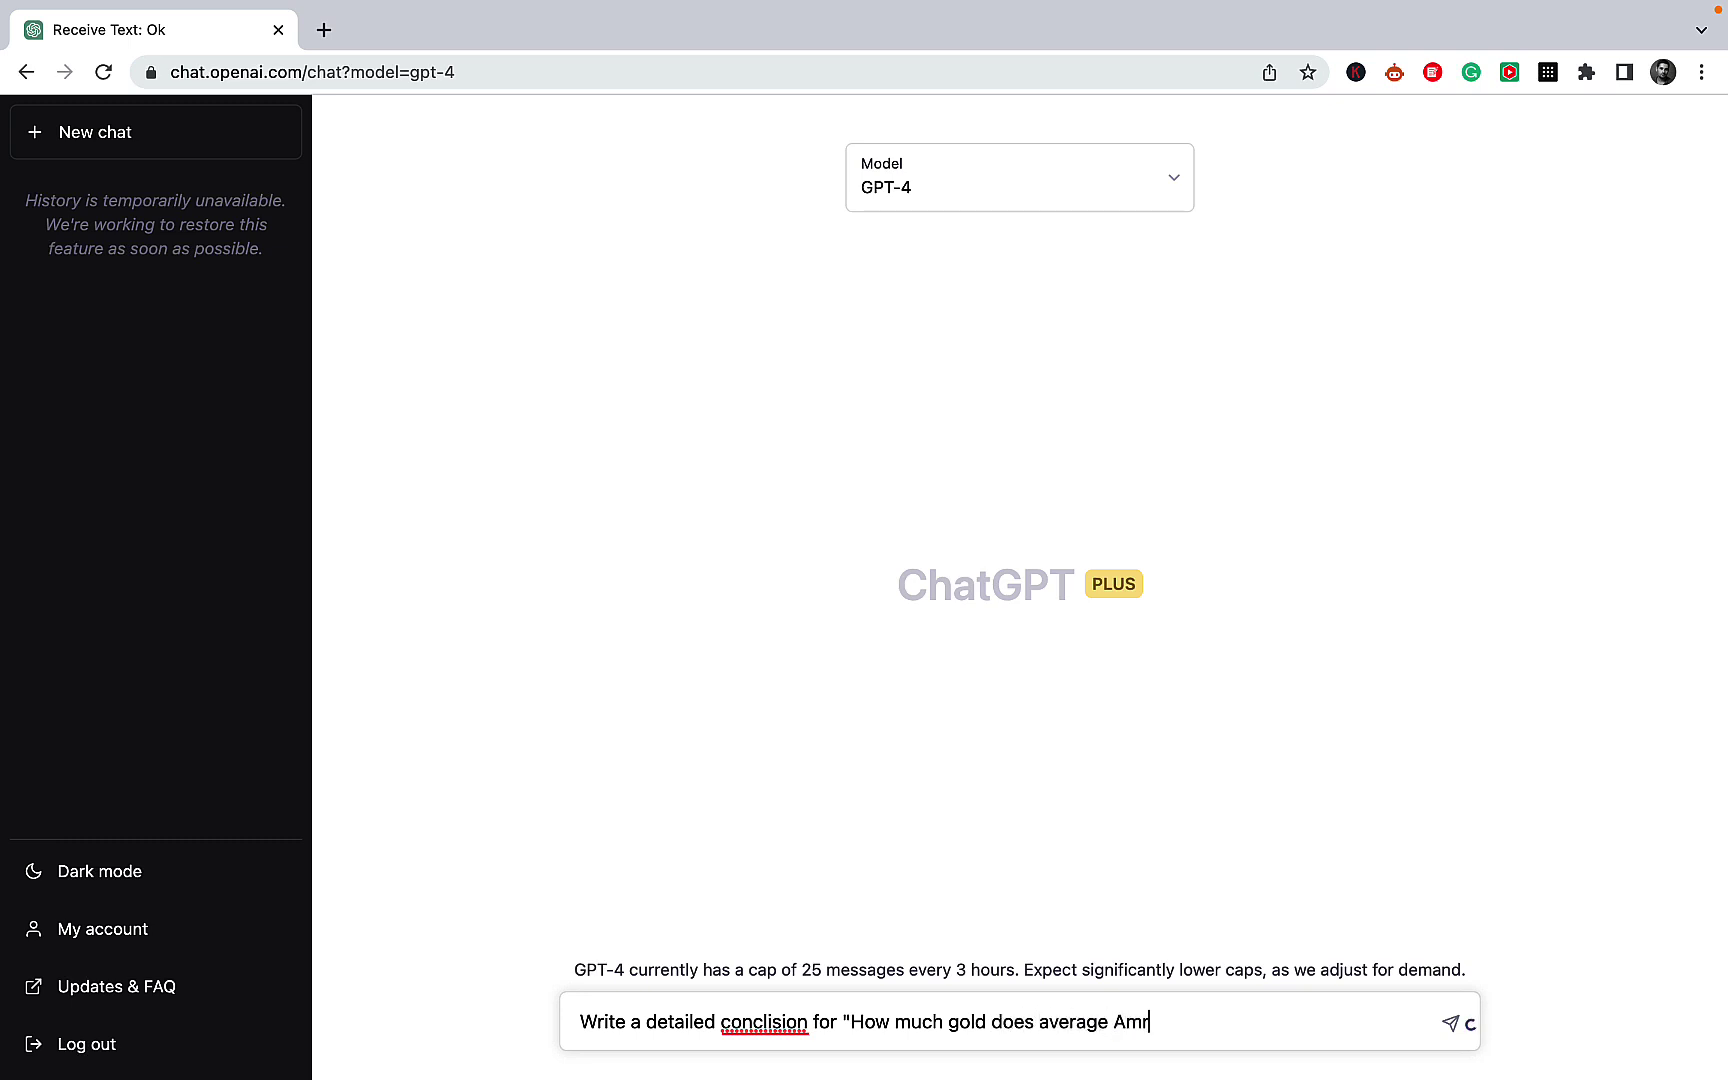
type("American own\" and try to use ")
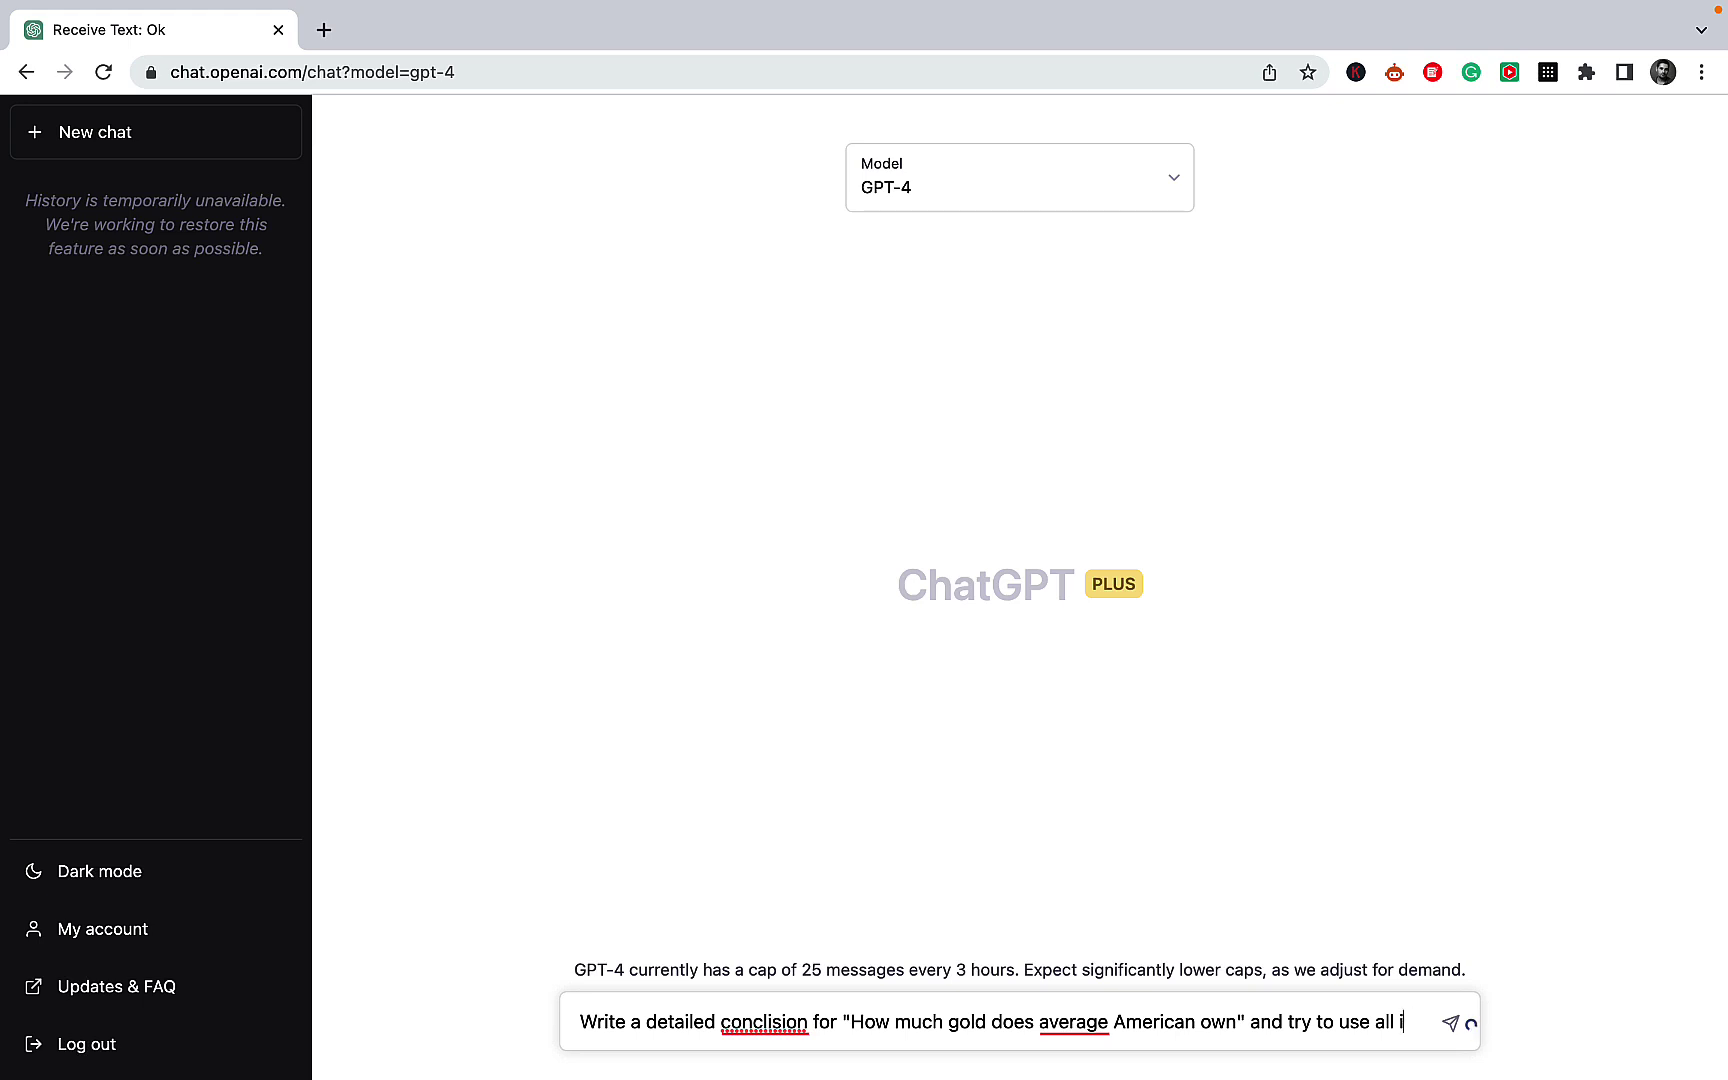
type("all of the below keywords:")
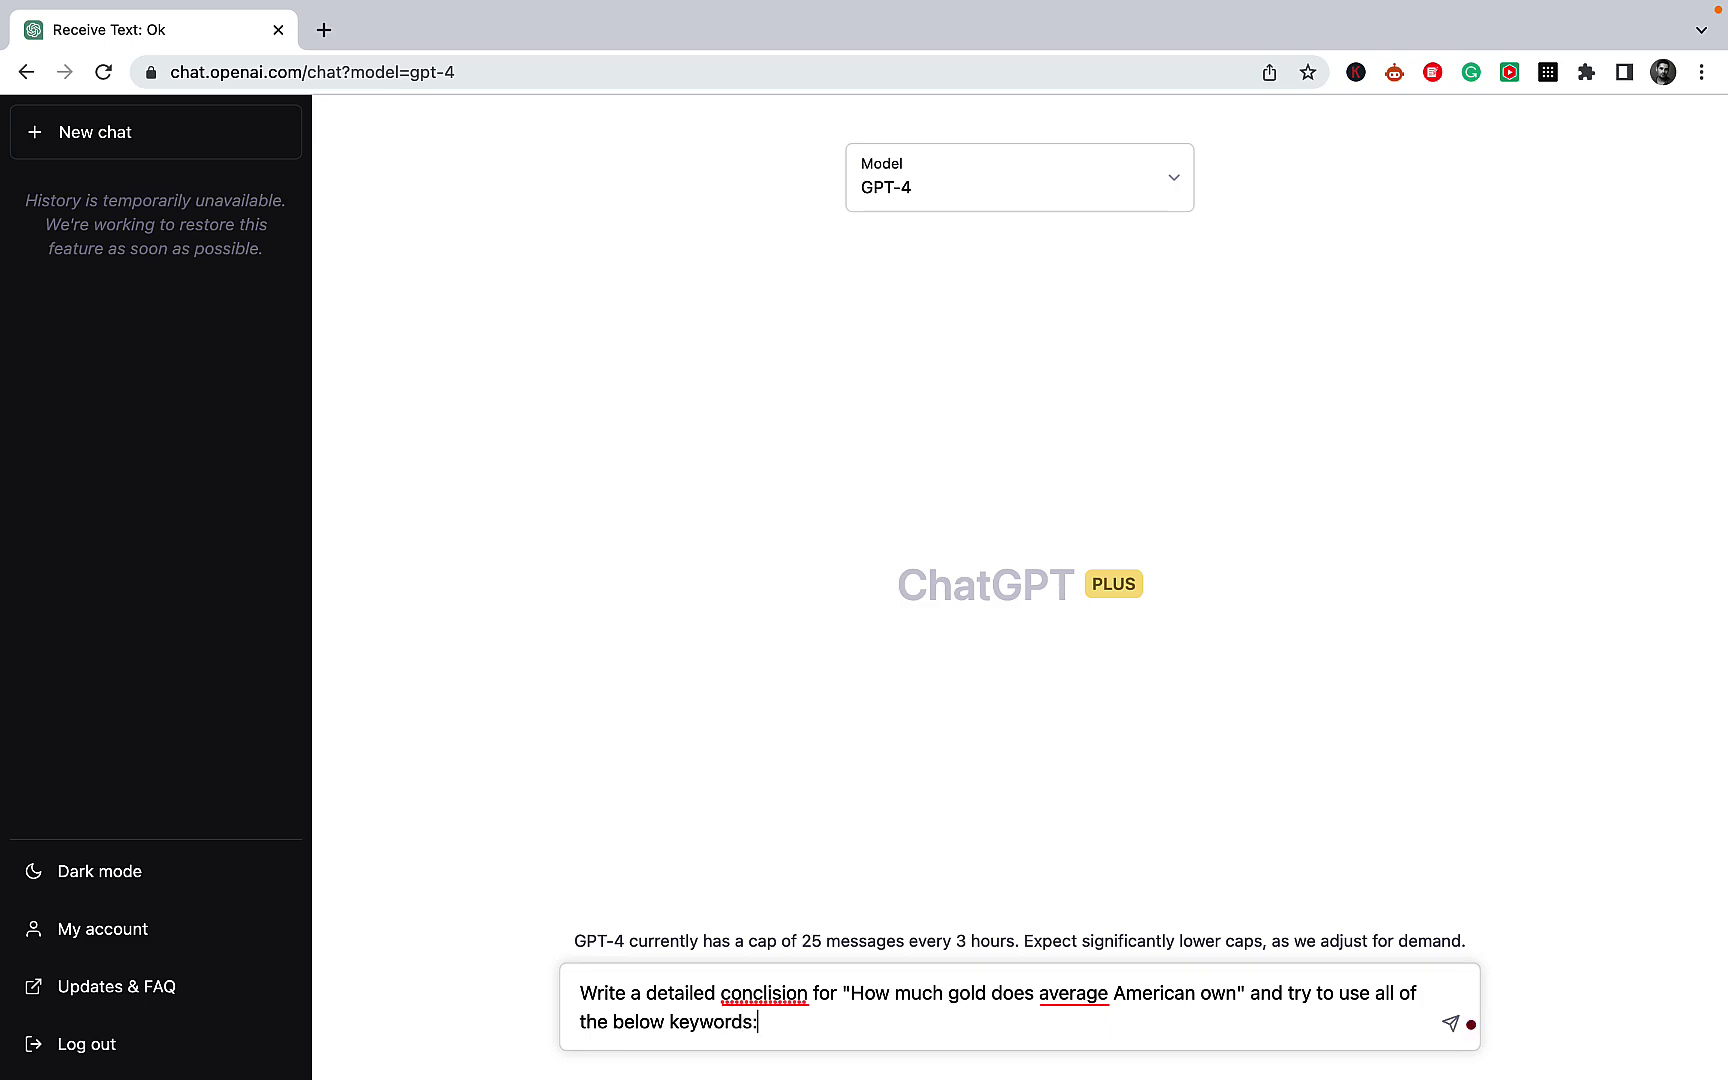
key("super+v")
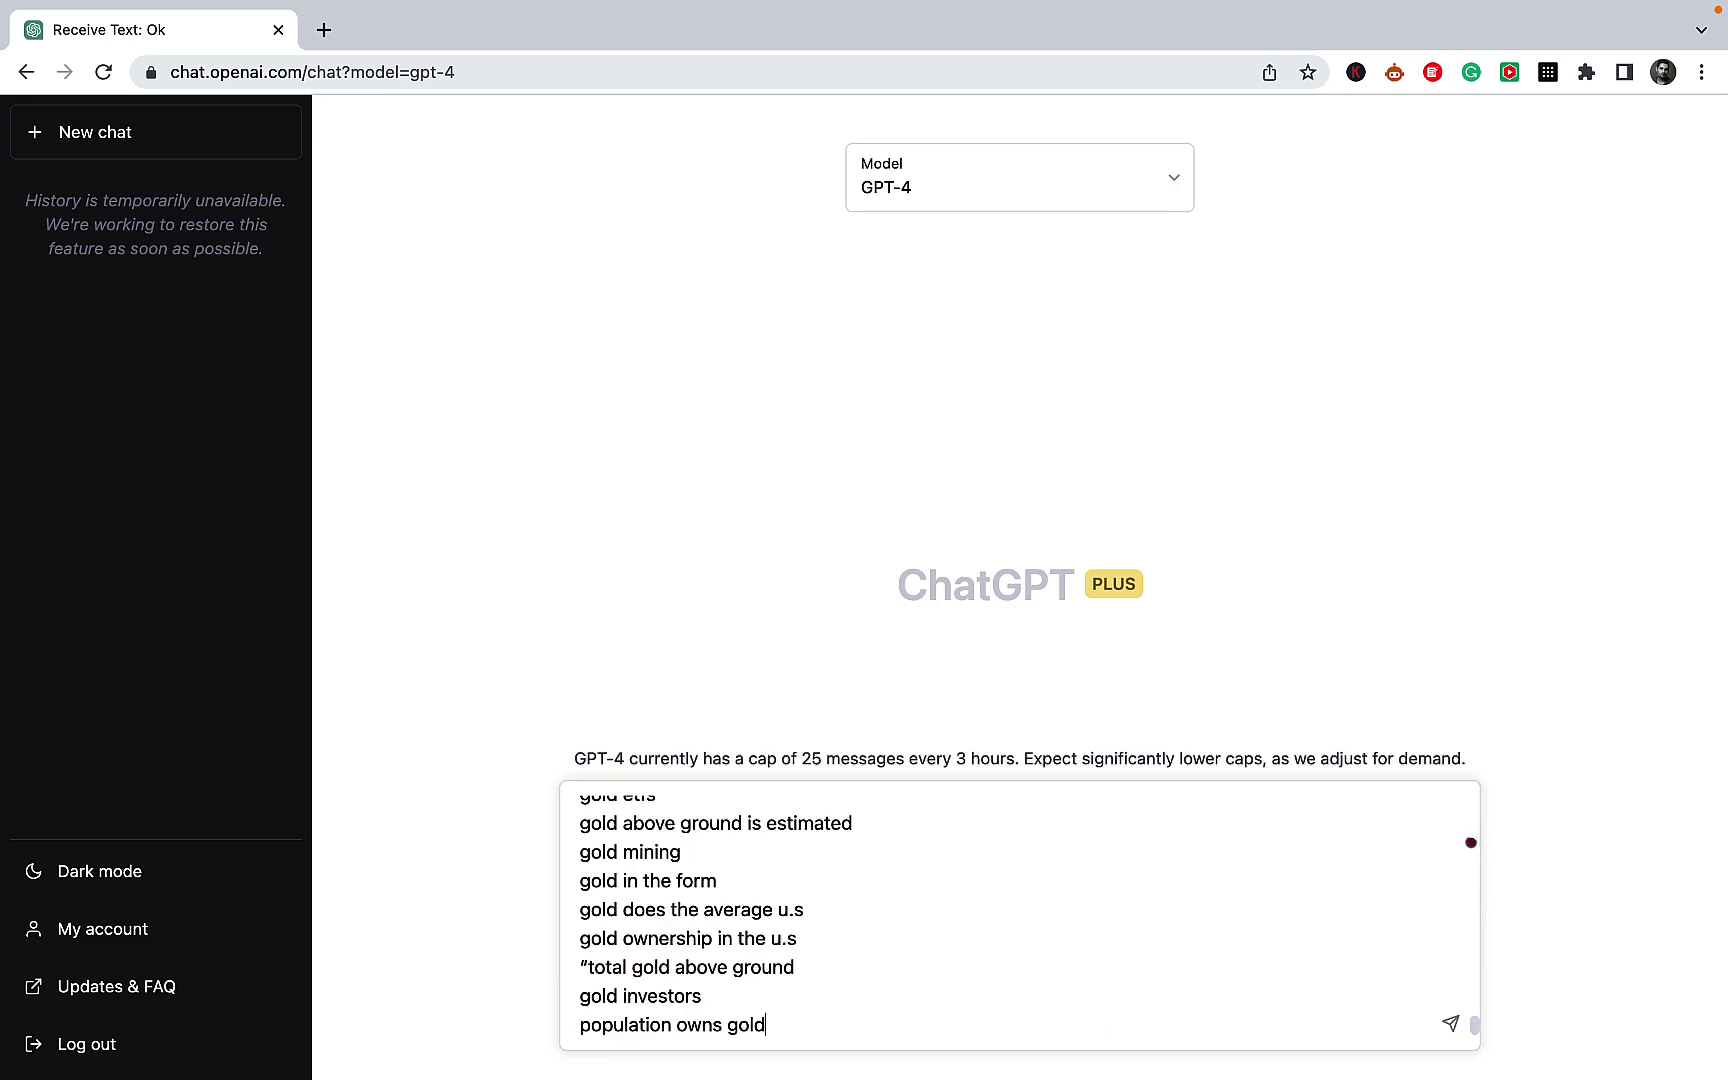
key("Return")
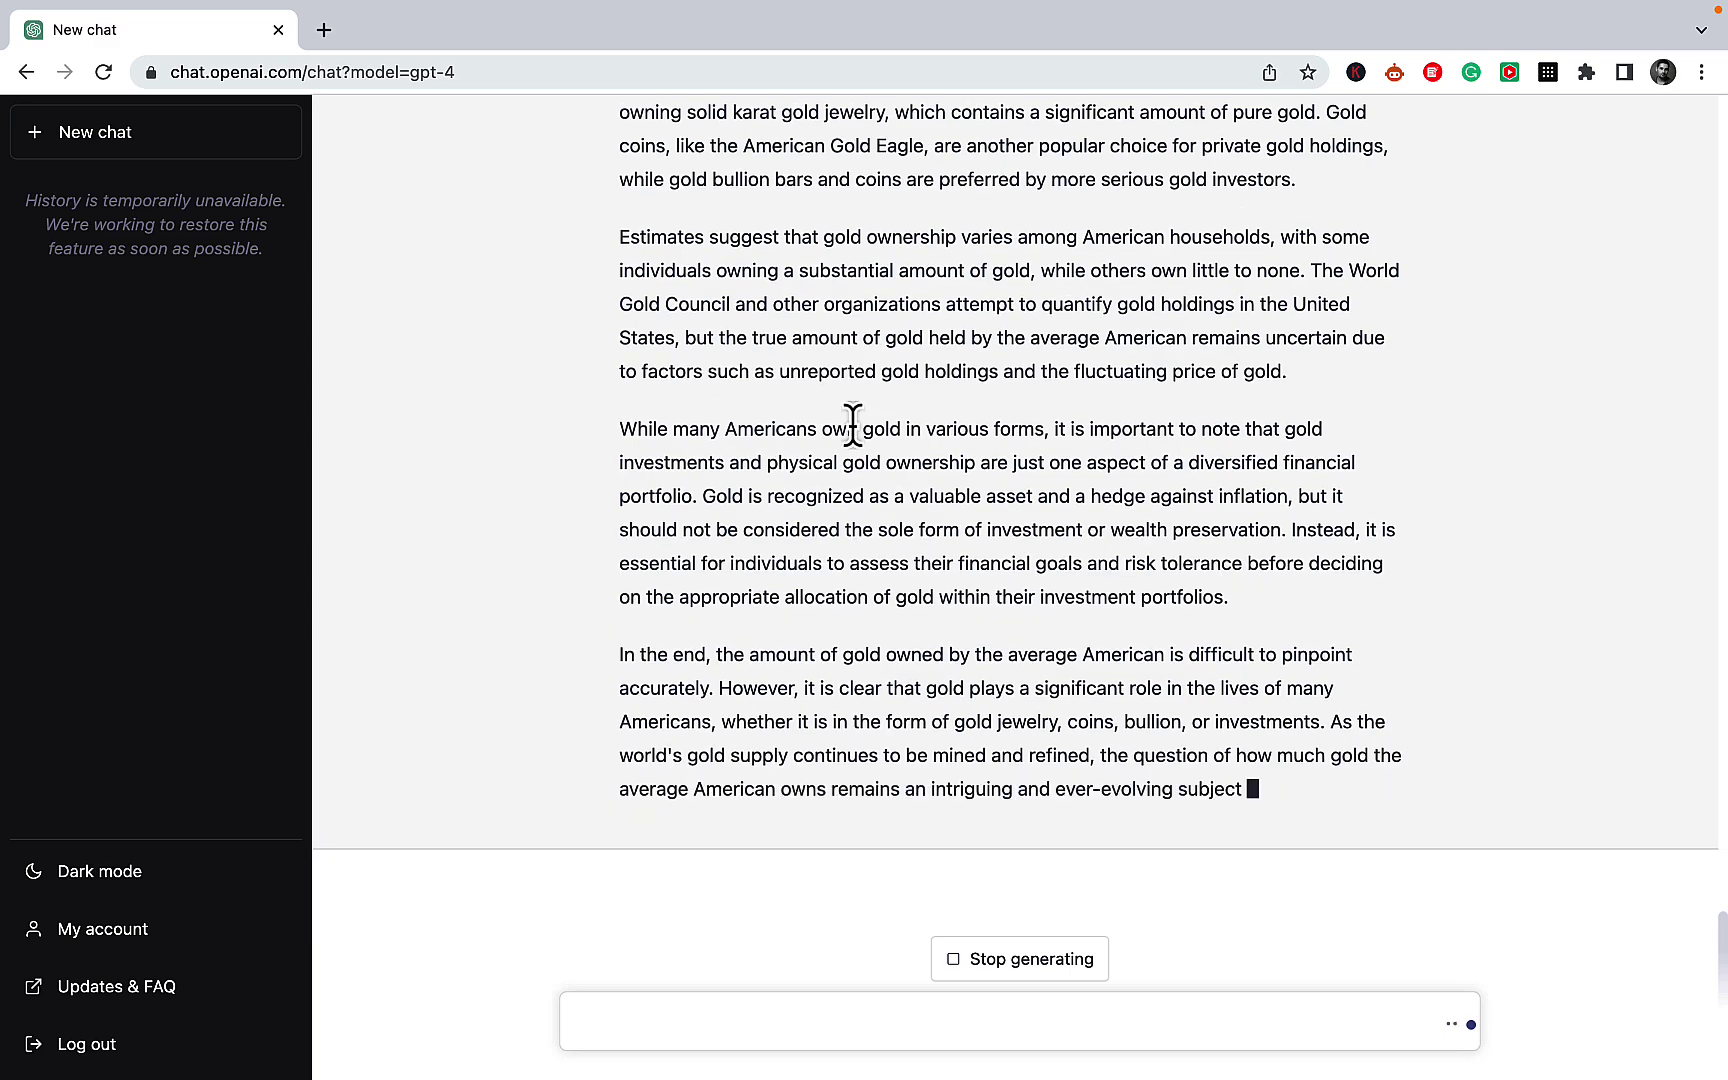
Select GPT-4's entire reply, from 'In conclusion' to 'an intriguing and ever-evolving subject'.
scroll(925, 390, "up", 3)
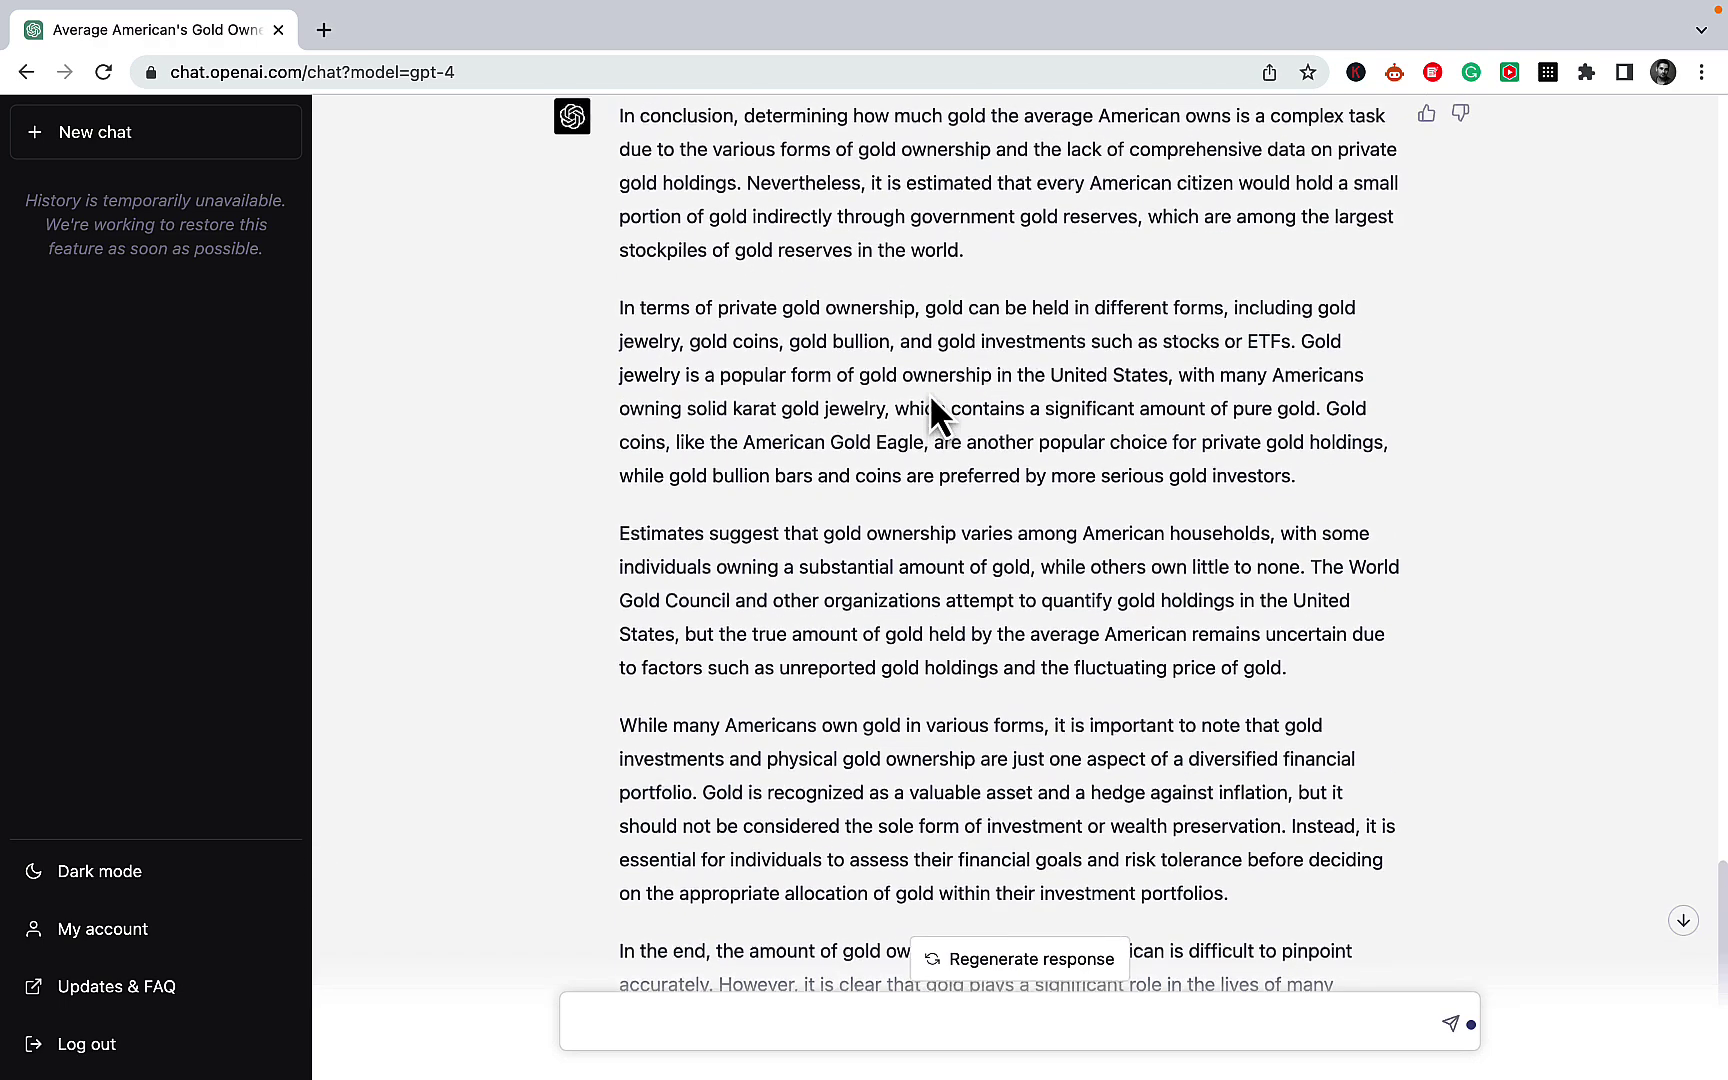
scroll(929, 393, "up", 1)
left_click_drag(619, 222, 1272, 803)
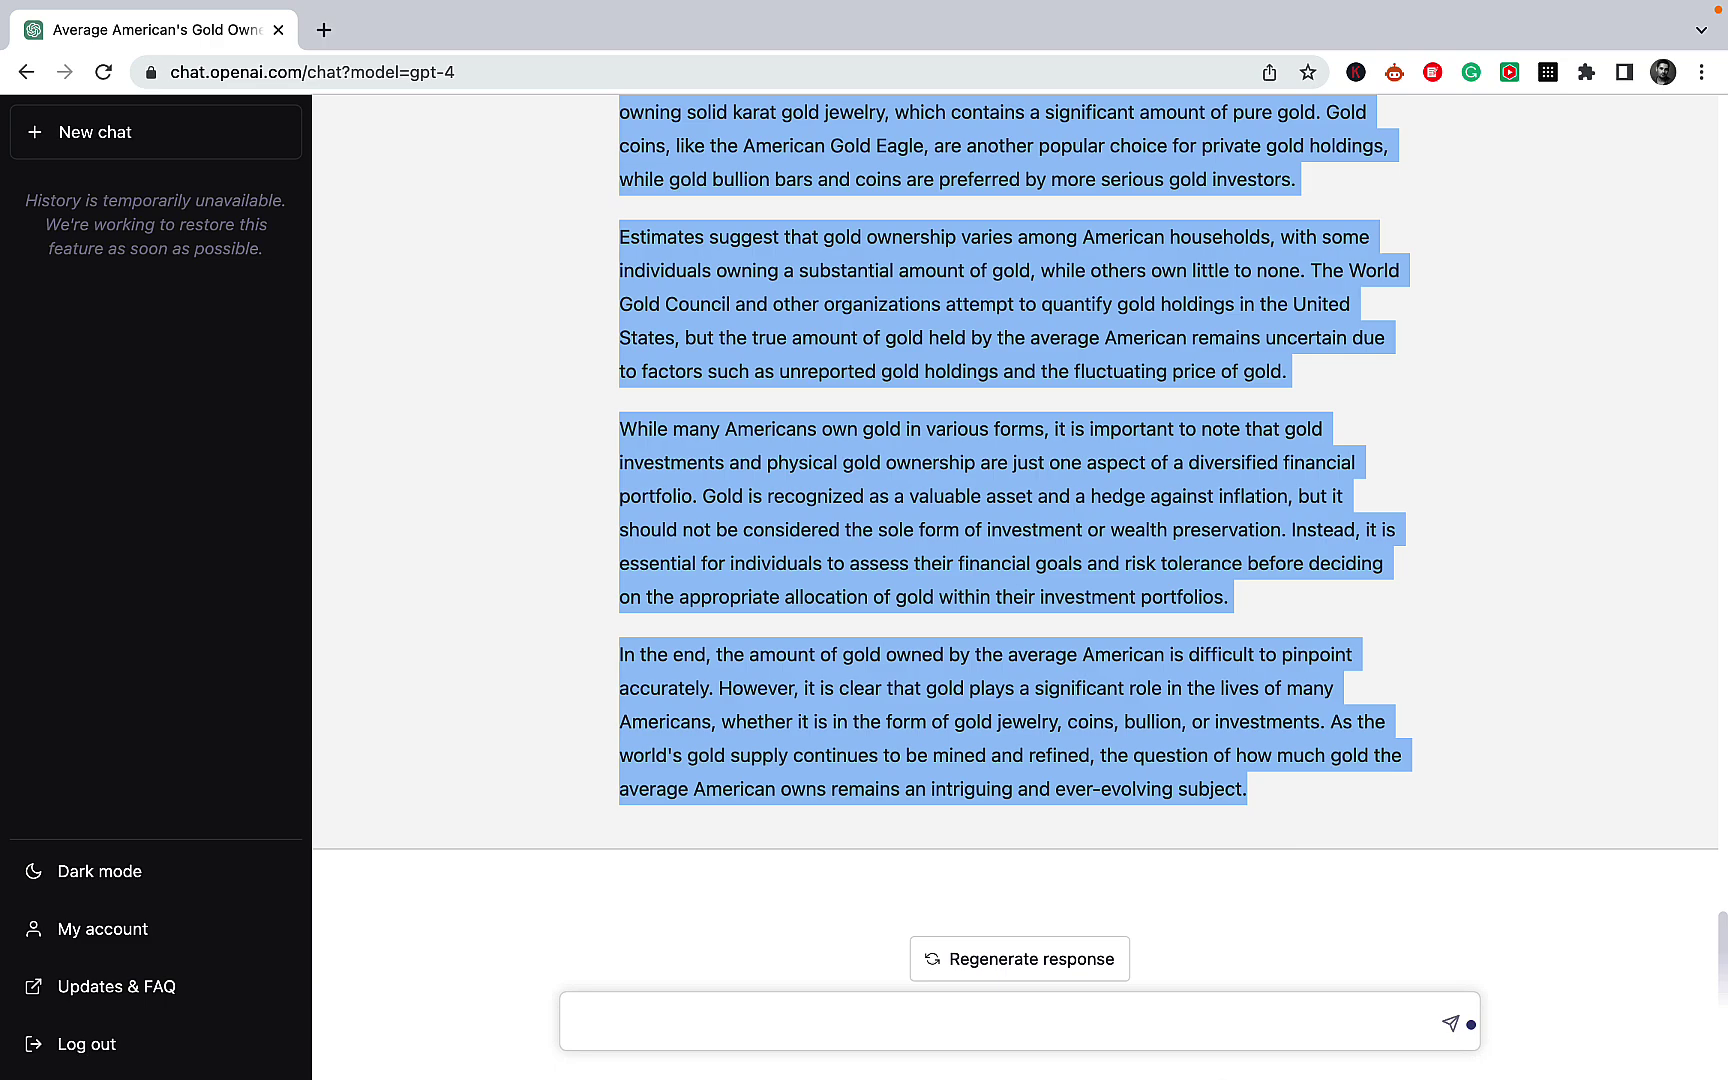
Return to the NeuronWriter article and review the new Conclusion section.
left_click(702, 1050)
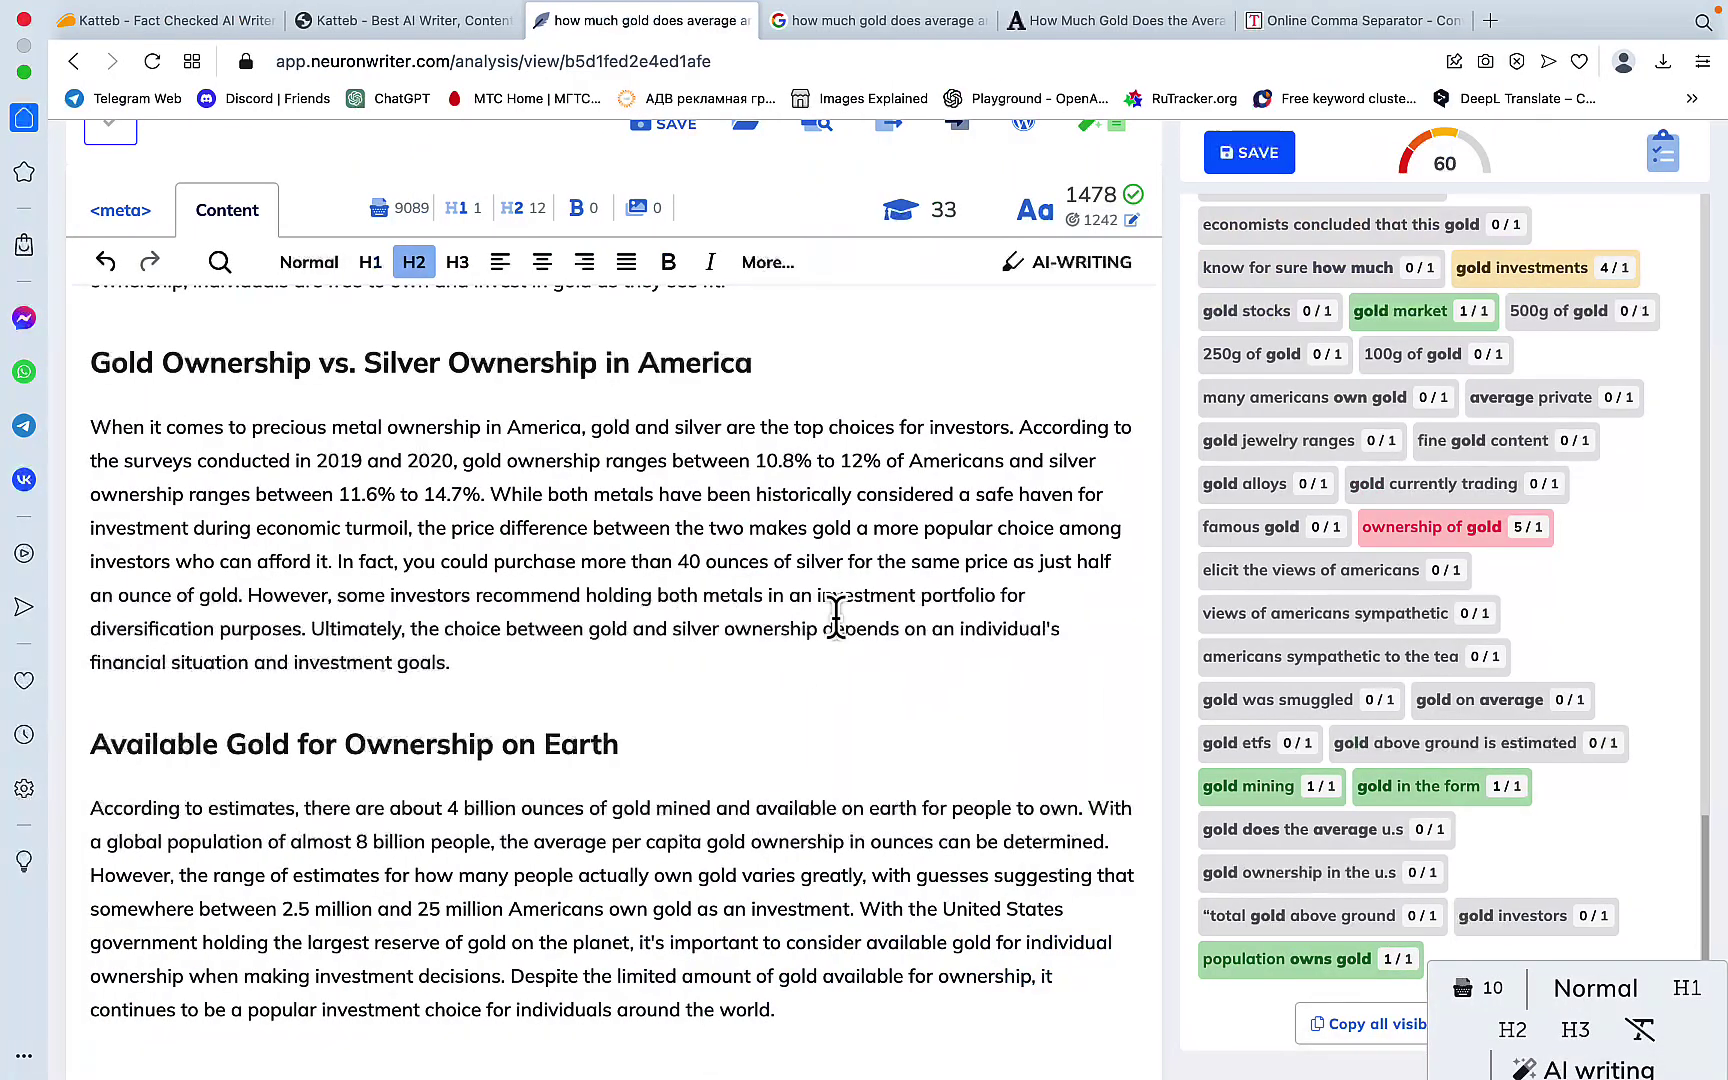
scroll(698, 810, "down", 1)
scroll(330, 1040, "down", 1)
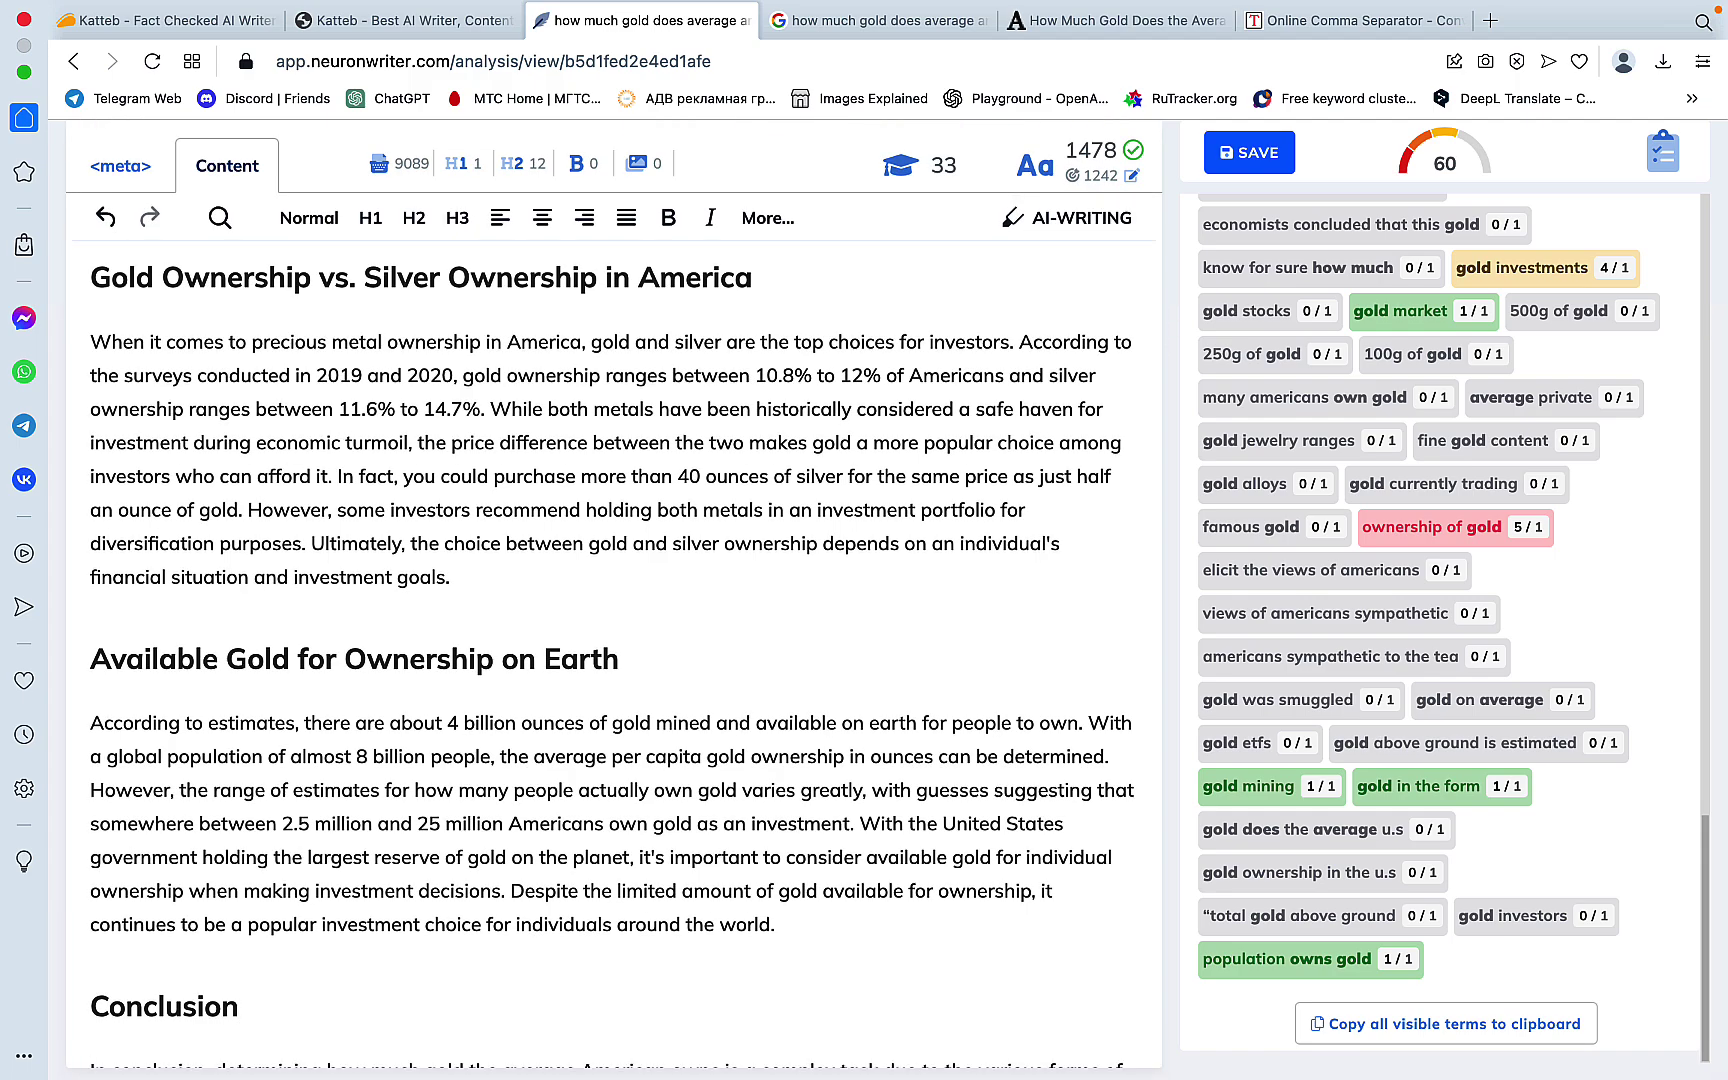
scroll(347, 883, "down", 8)
scroll(540, 740, "down", 10)
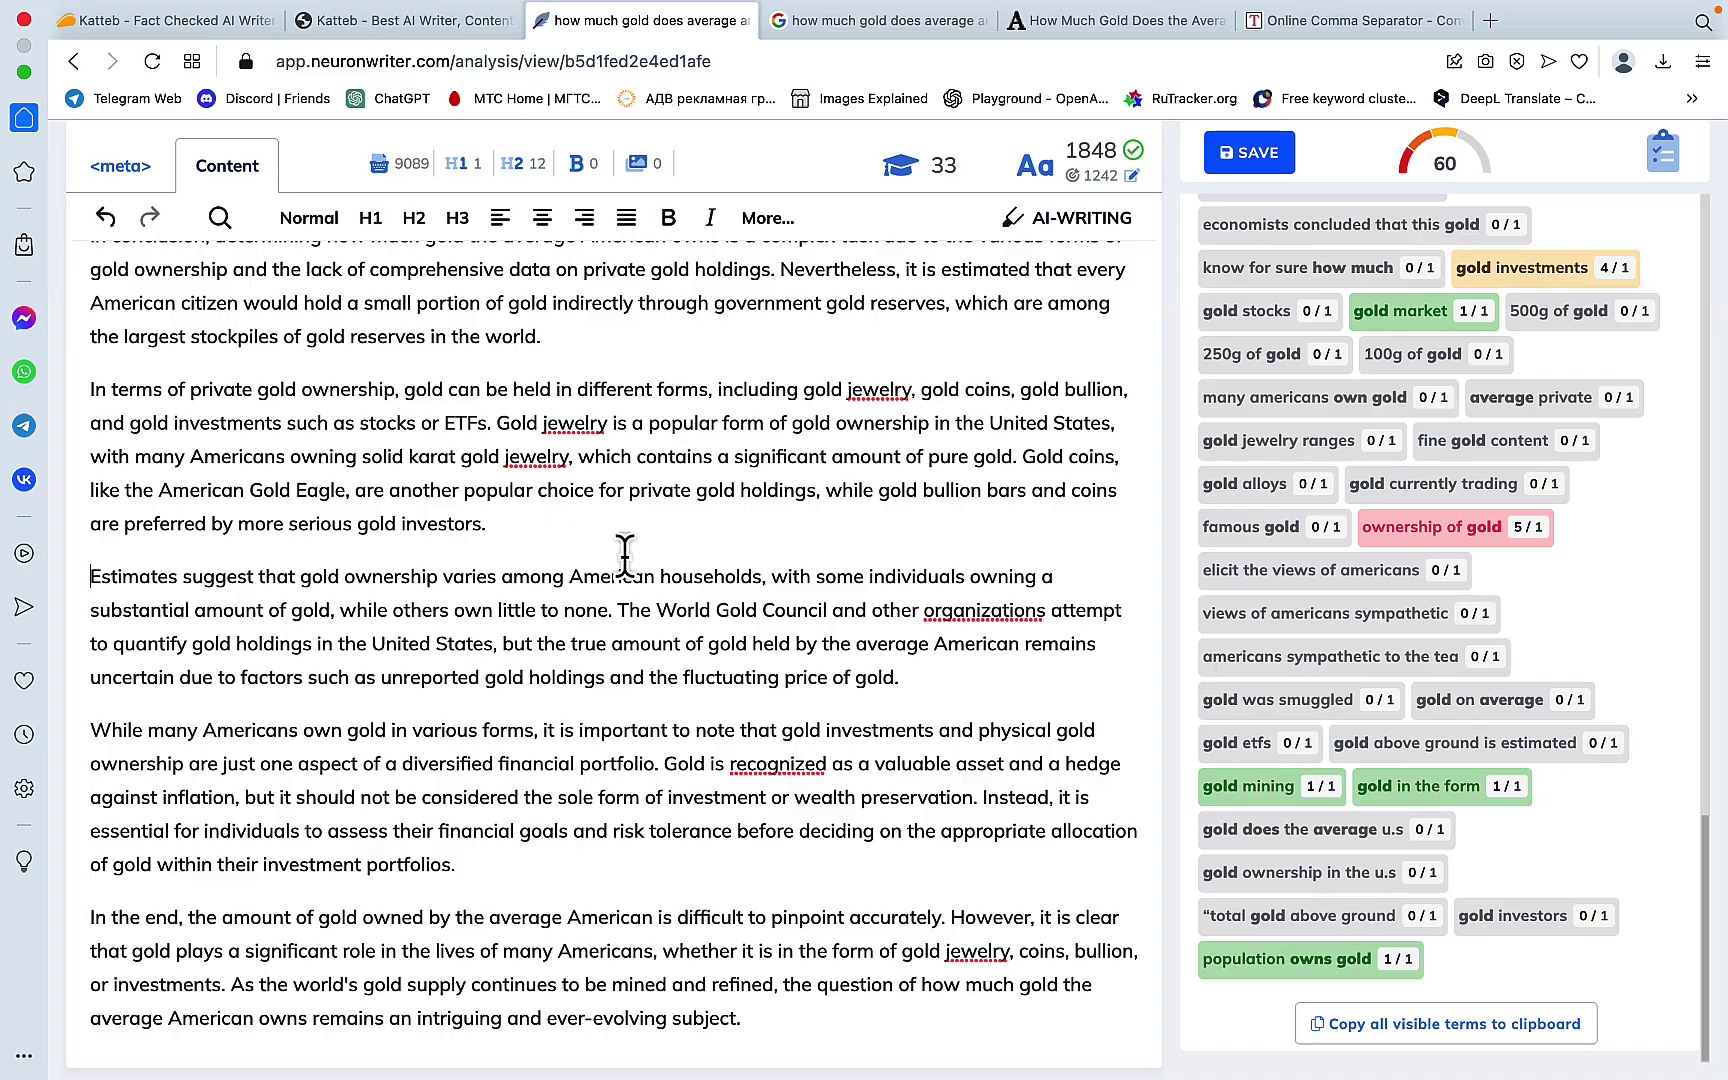
scroll(625, 555, "up", 20)
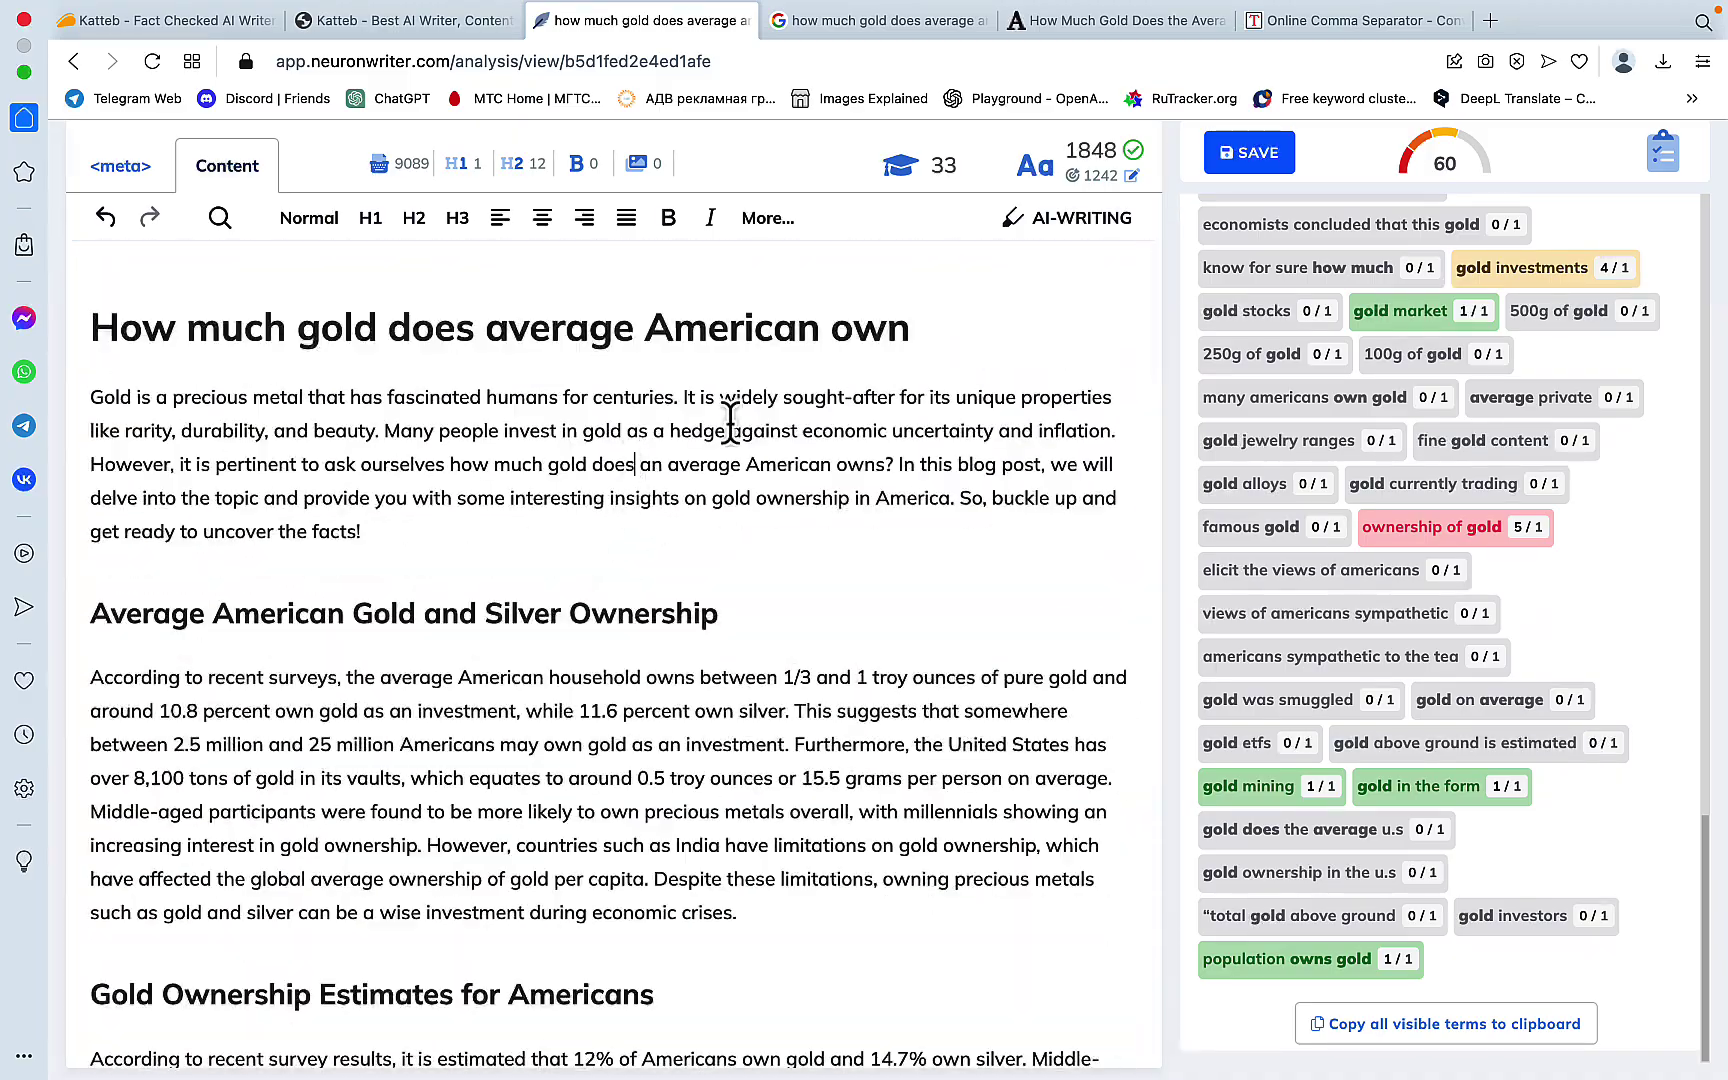
scroll(1600, 636, "up", 10)
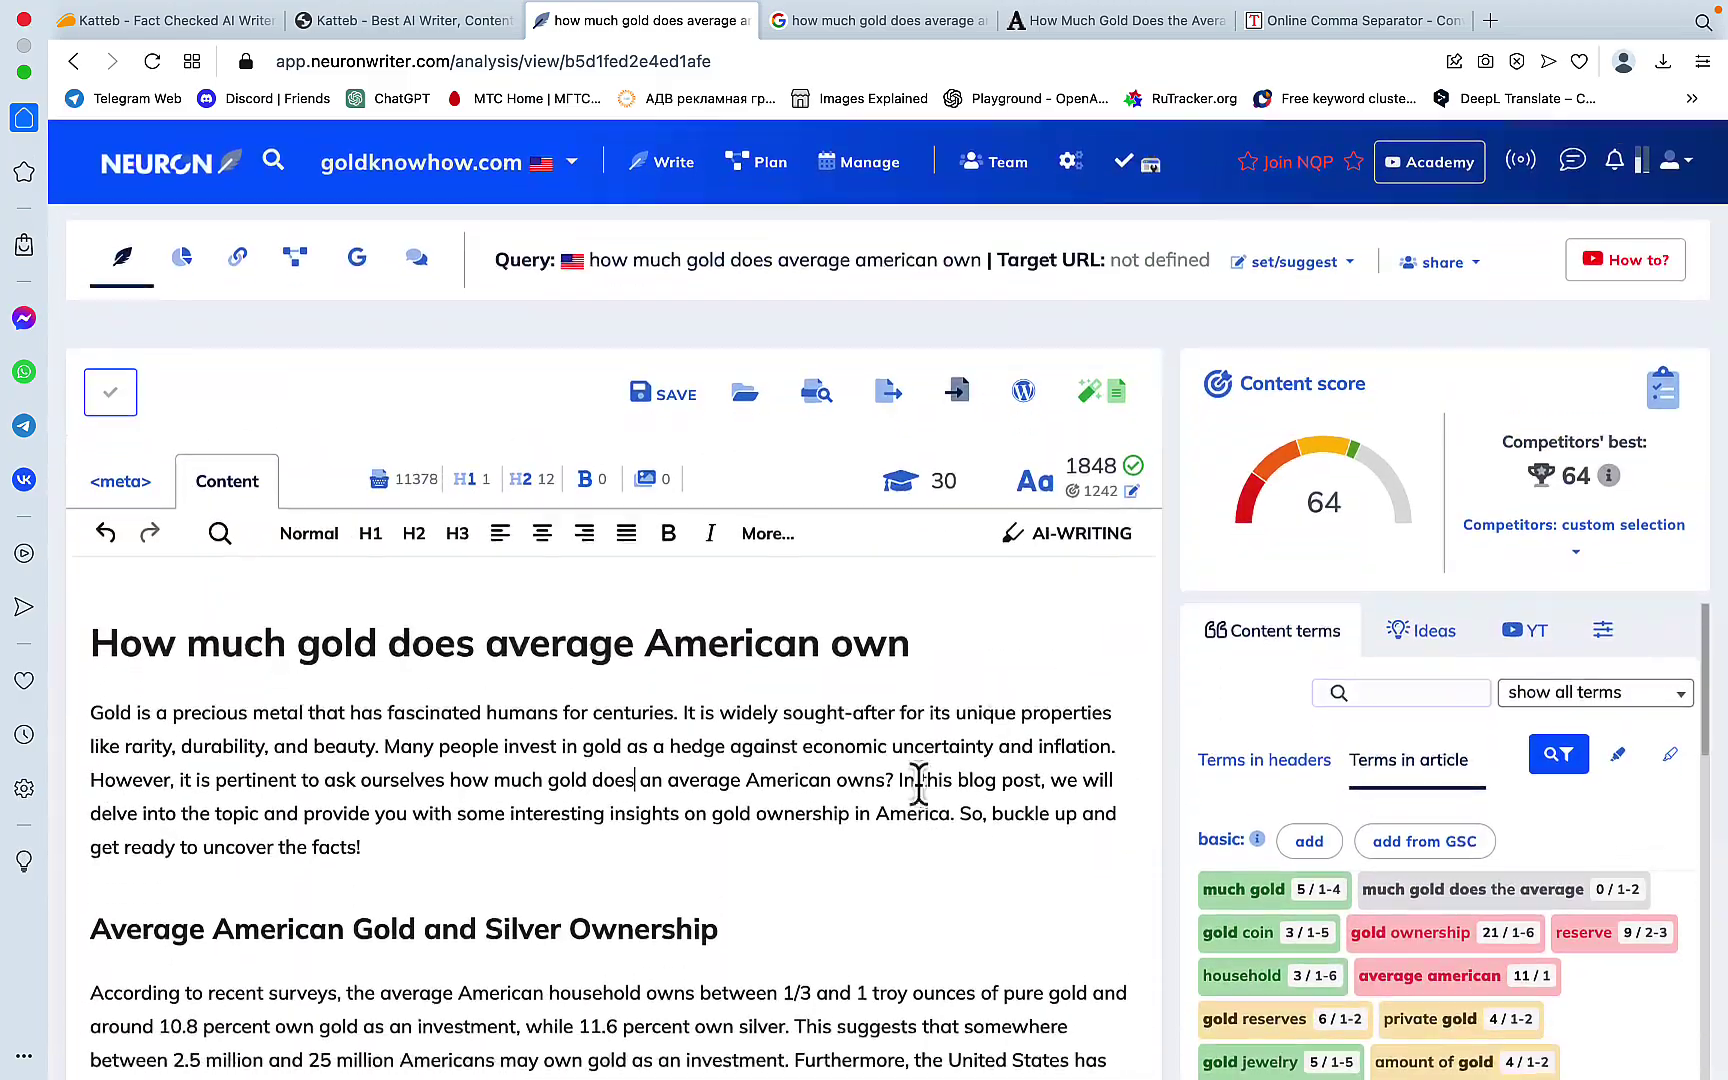
scroll(853, 841, "down", 2)
scroll(853, 841, "up", 2)
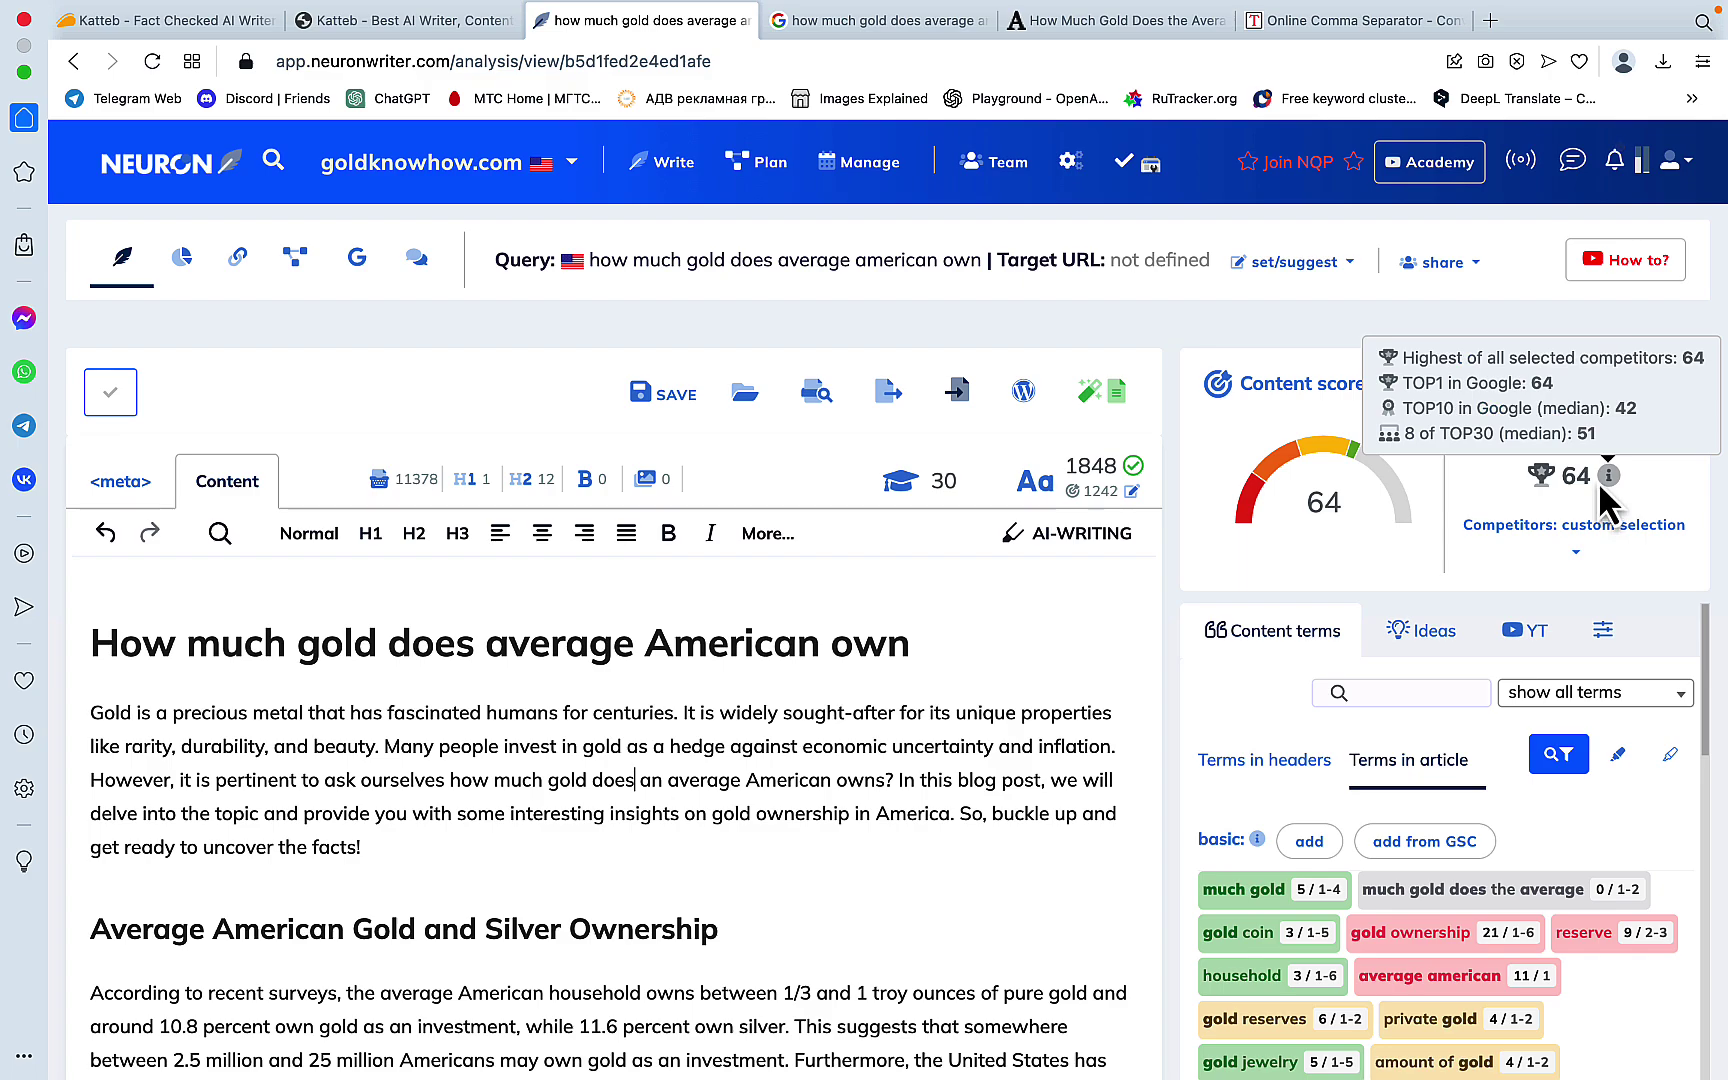
Check the Competitors' best info, confirming the 1848-word article's content score of 64 matches it.
mouse_move(1610, 488)
scroll(644, 730, "down", 15)
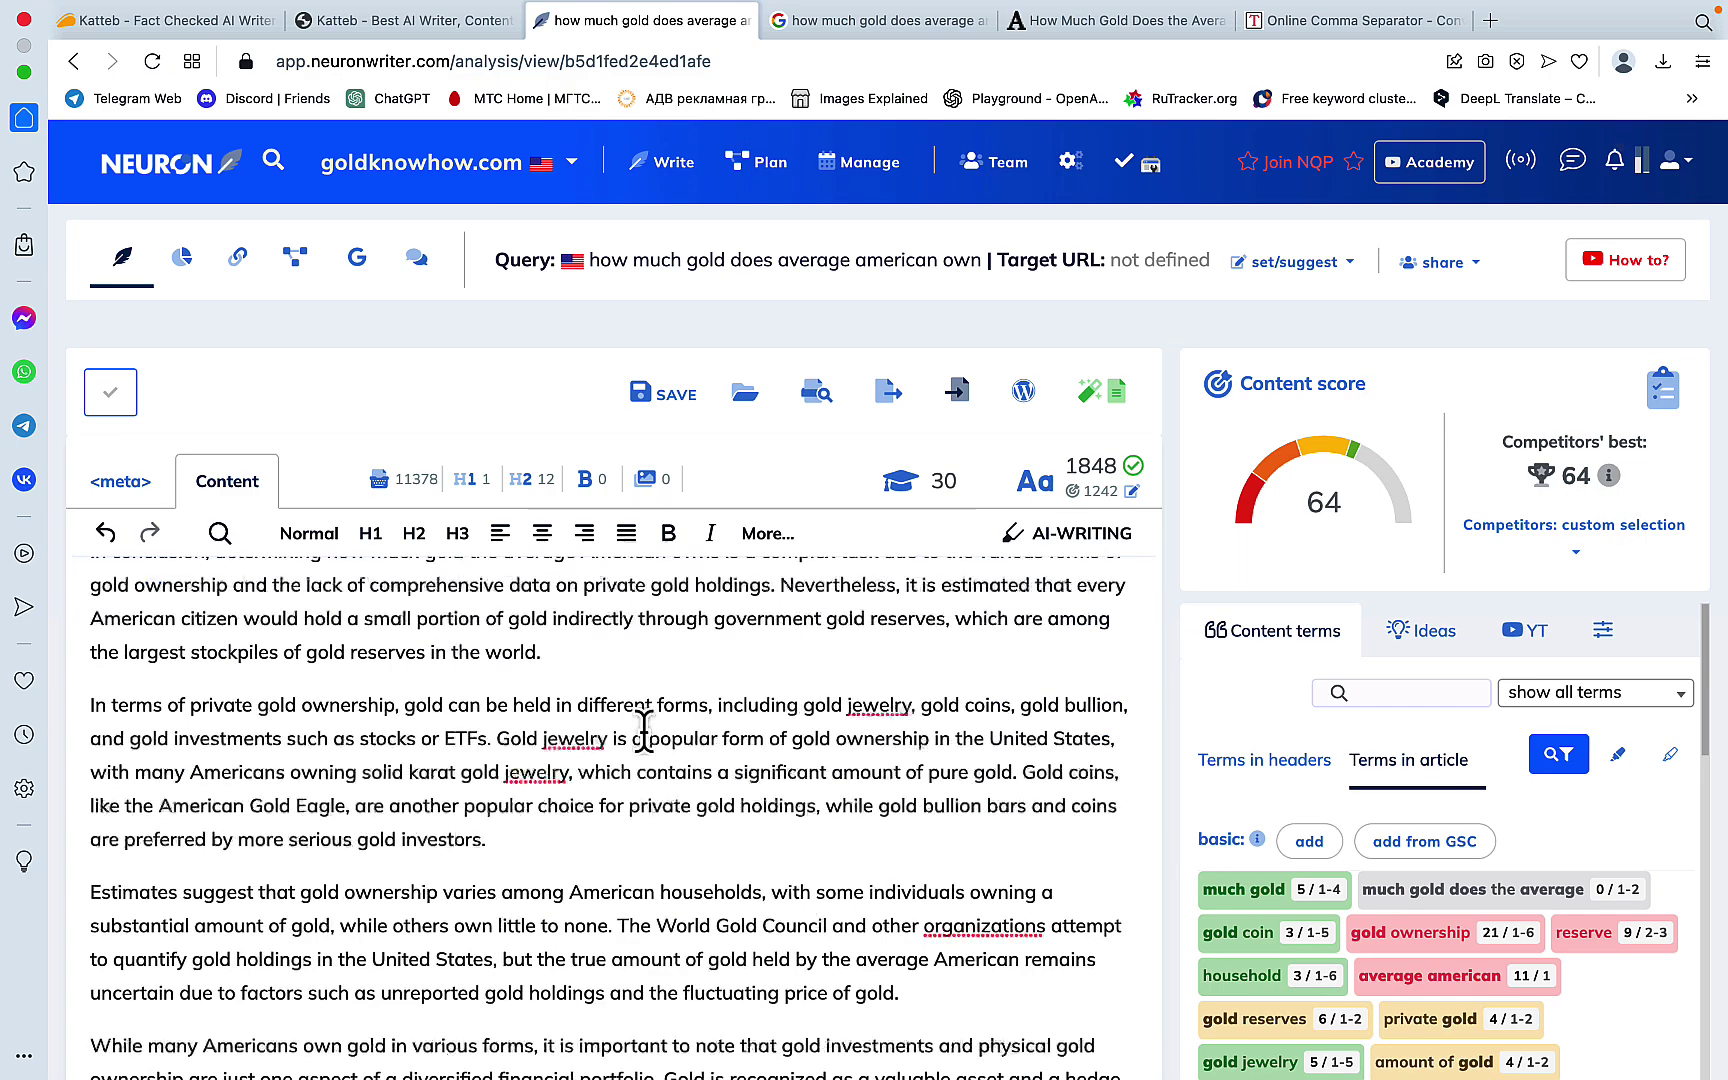
scroll(644, 730, "down", 3)
scroll(644, 730, "up", 10)
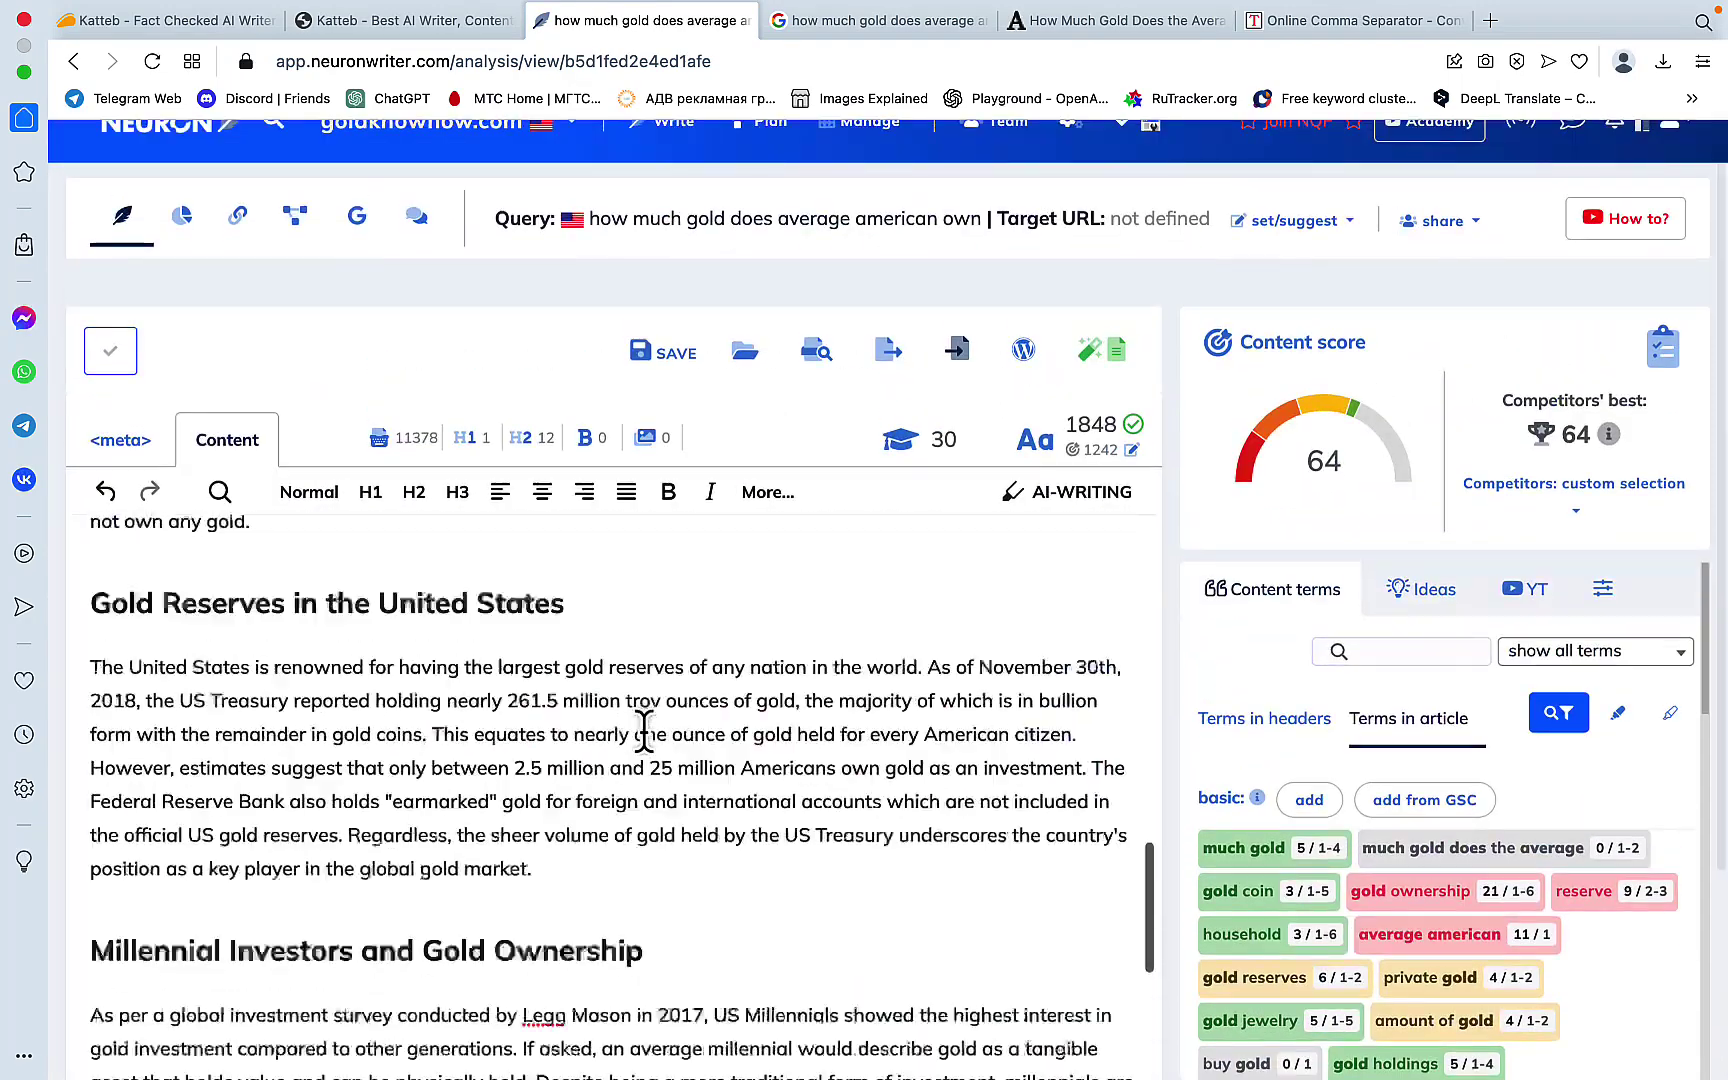
scroll(644, 731, "up", 10)
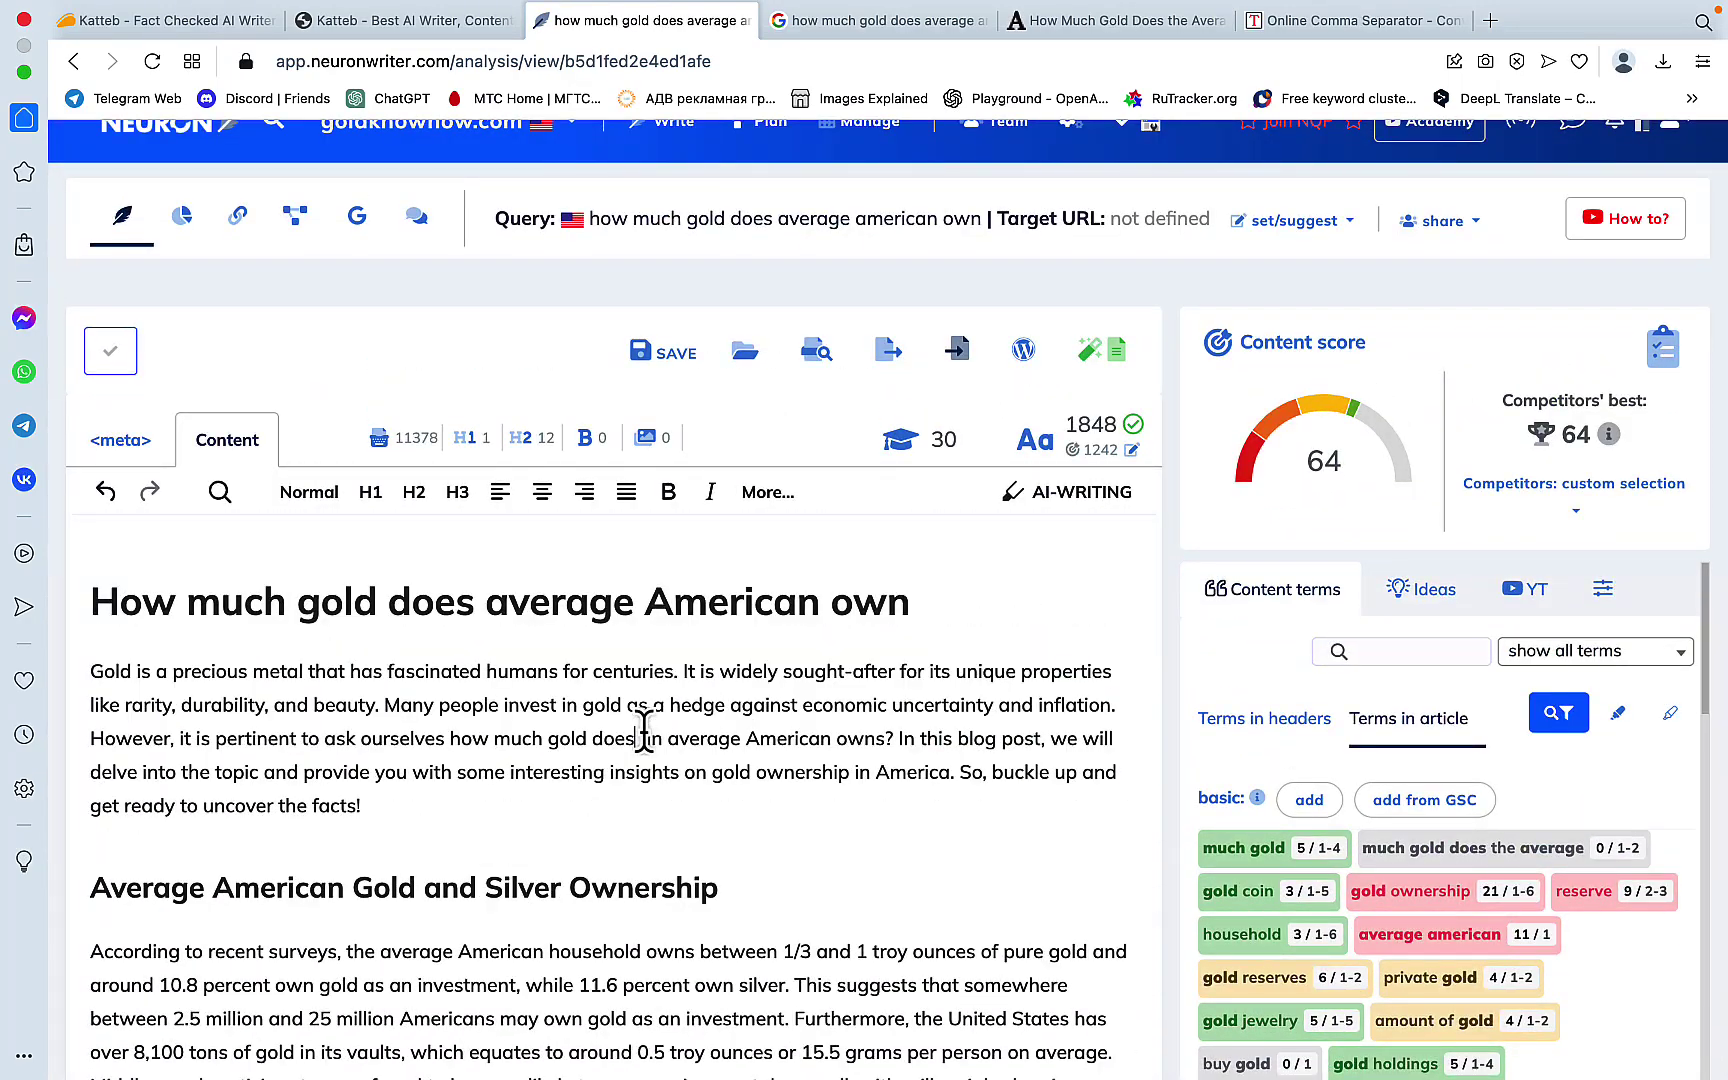
Return to the AppSumo 'Katteb - Fact Checked AI Writer' deal page showing $39 for 1 Code.
left_click(185, 20)
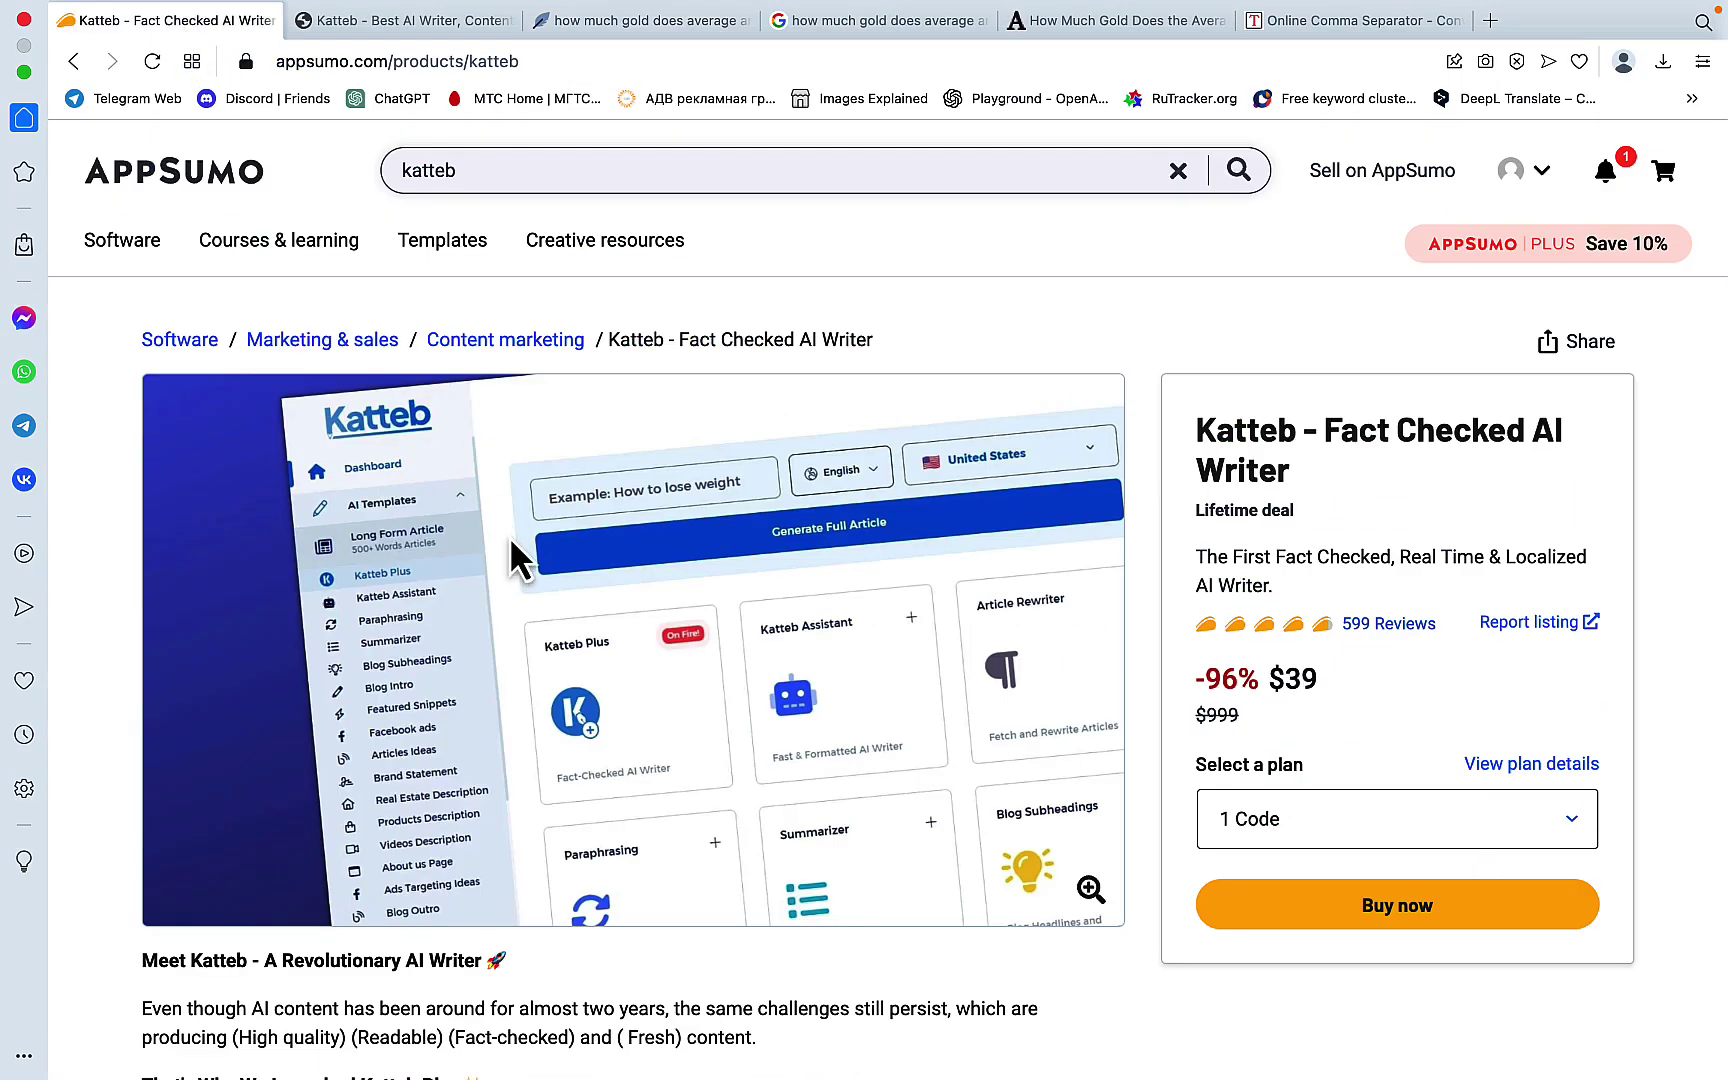